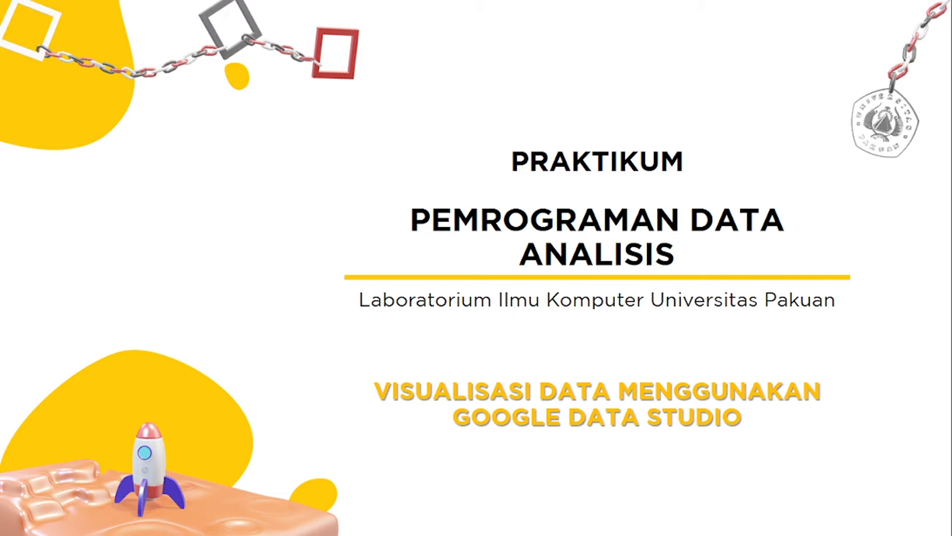
key("Right")
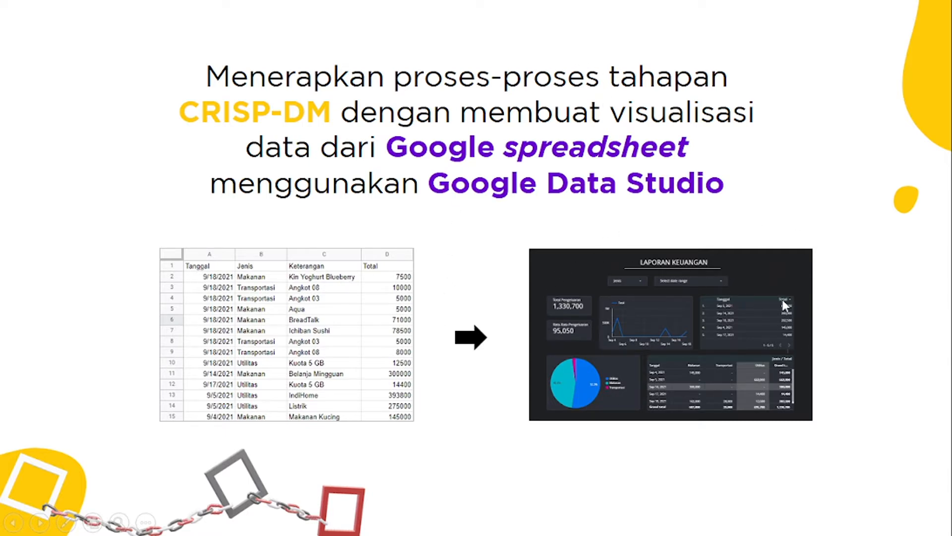
left_click(648, 203)
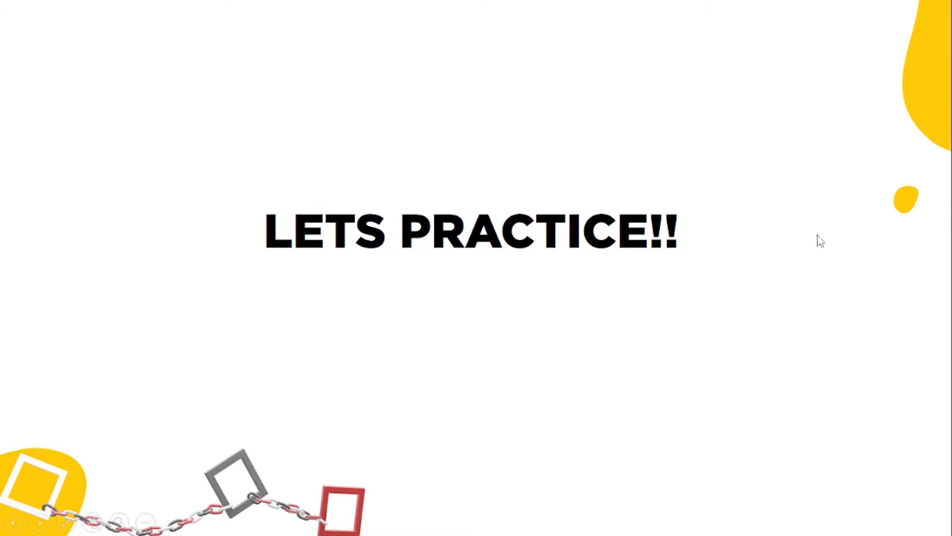
Switch to Google Drive in Chrome and create a blank Google Sheets spreadsheet in the PDA folder
key("alt+Tab")
key("alt+Tab")
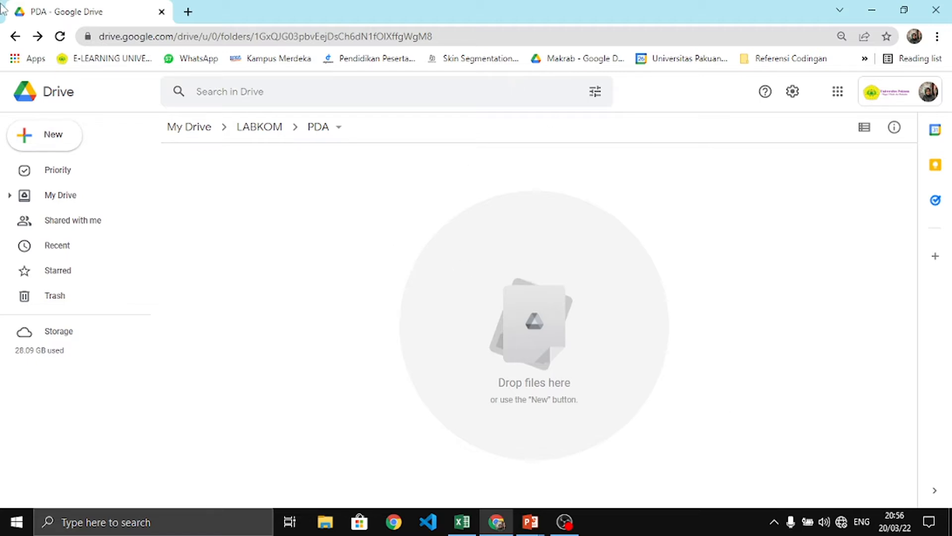
left_click(69, 141)
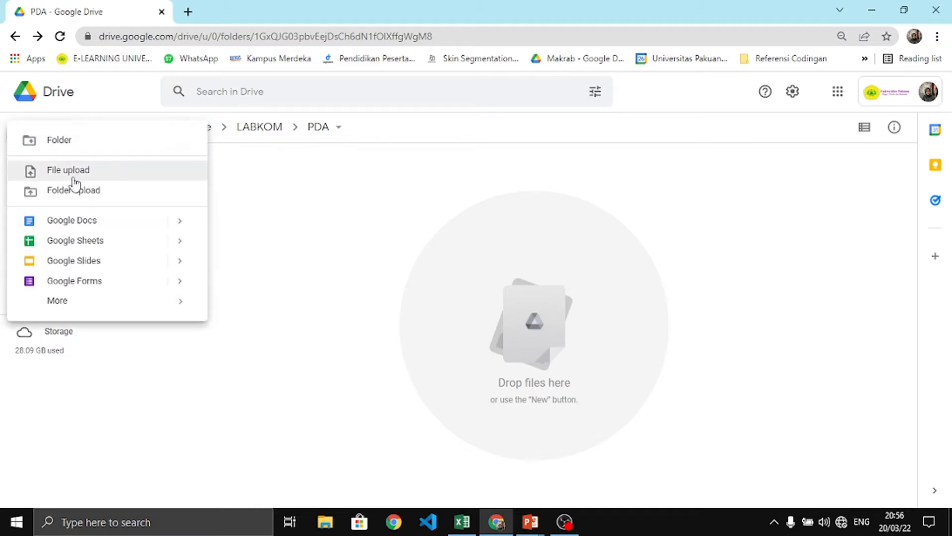
left_click(69, 242)
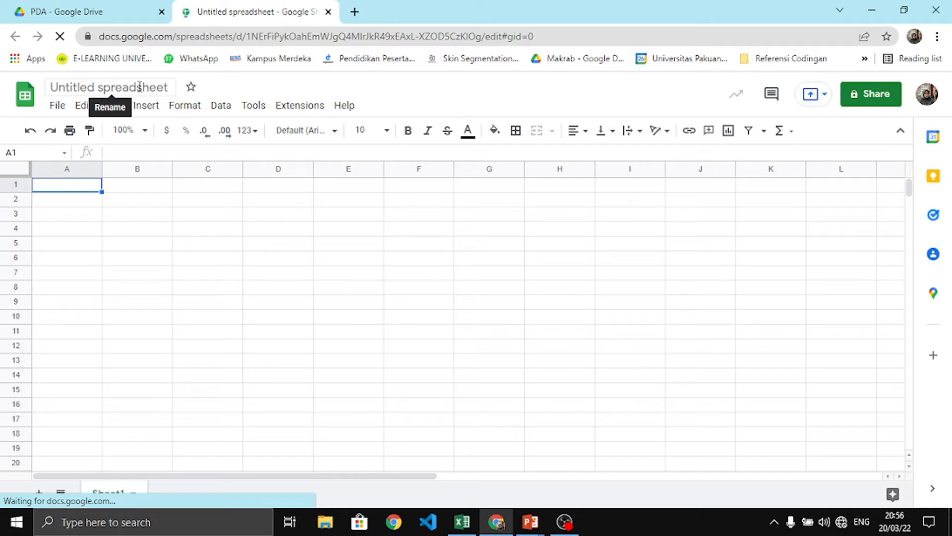
Rename the untitled spreadsheet as Catatan-Keuangan
left_click(139, 87)
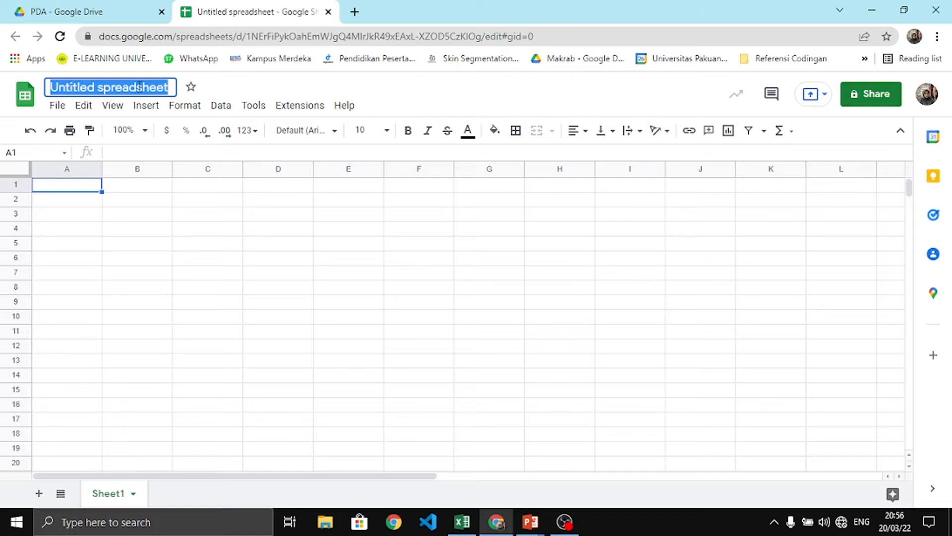
type("Catatan-Keuangan")
key("Return")
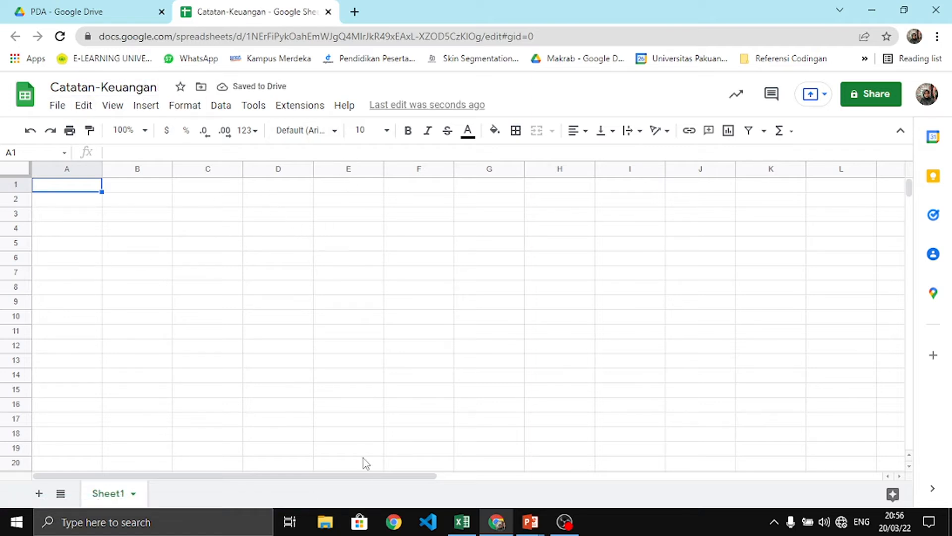
Switch to Excel and copy the expense table A1:D15 from Catatan-Keuangan.xlsx
left_click(459, 518)
left_click(347, 232)
left_click(295, 207)
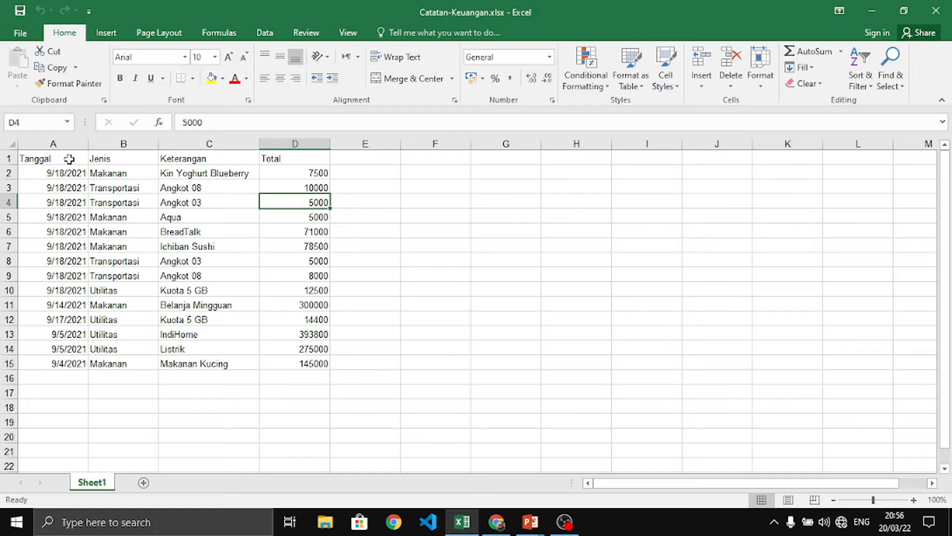
left_click_drag(69, 159, 298, 361)
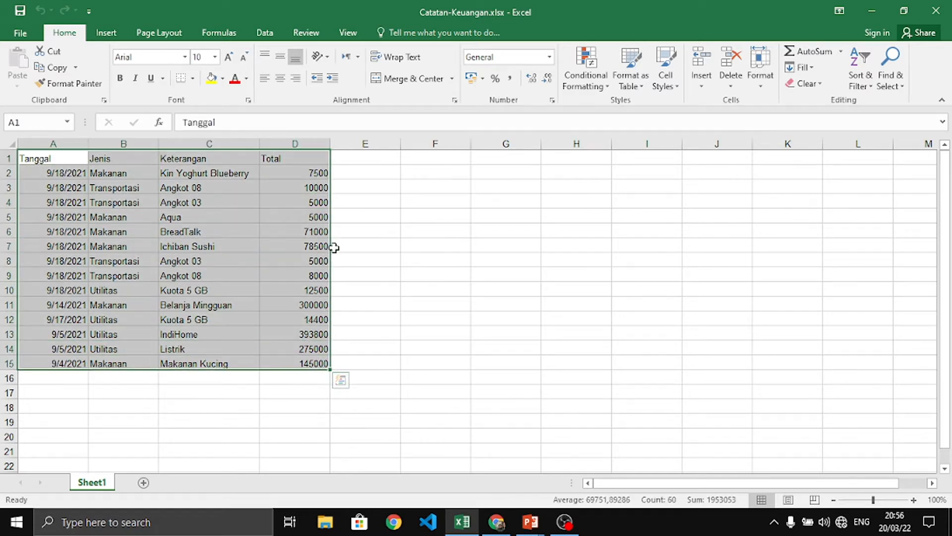
right_click(334, 232)
left_click(278, 236)
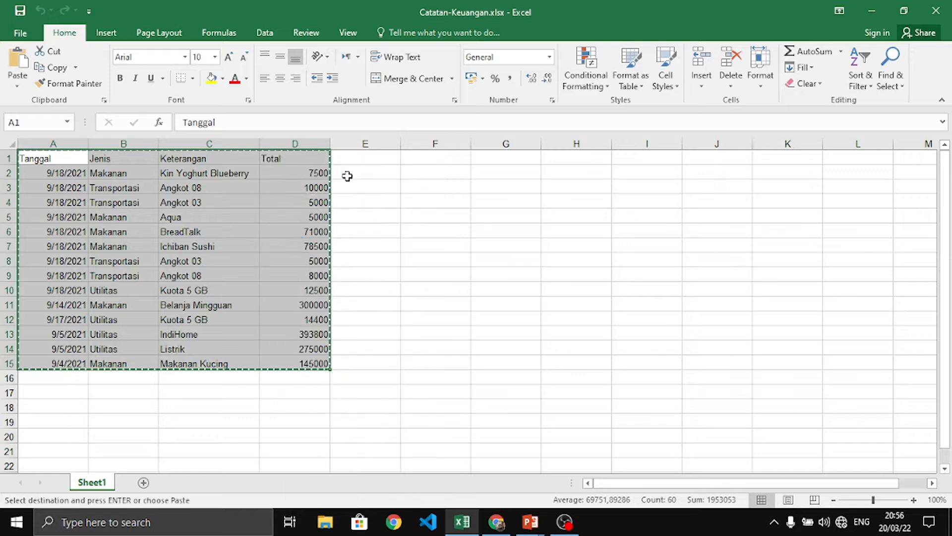
Return to the Google Sheets spreadsheet in Chrome and paste the copied table starting at cell A1
key("alt+Tab")
right_click(79, 191)
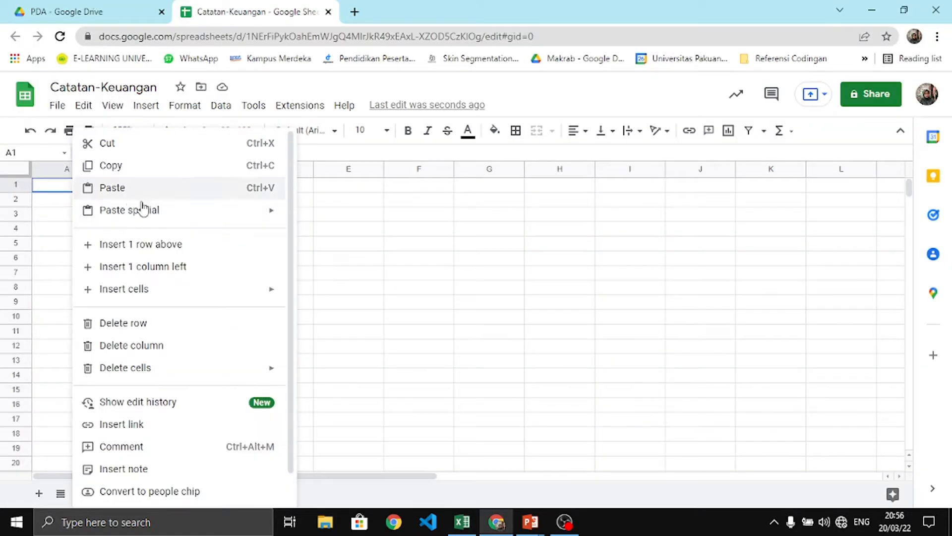
key("ctrl+v")
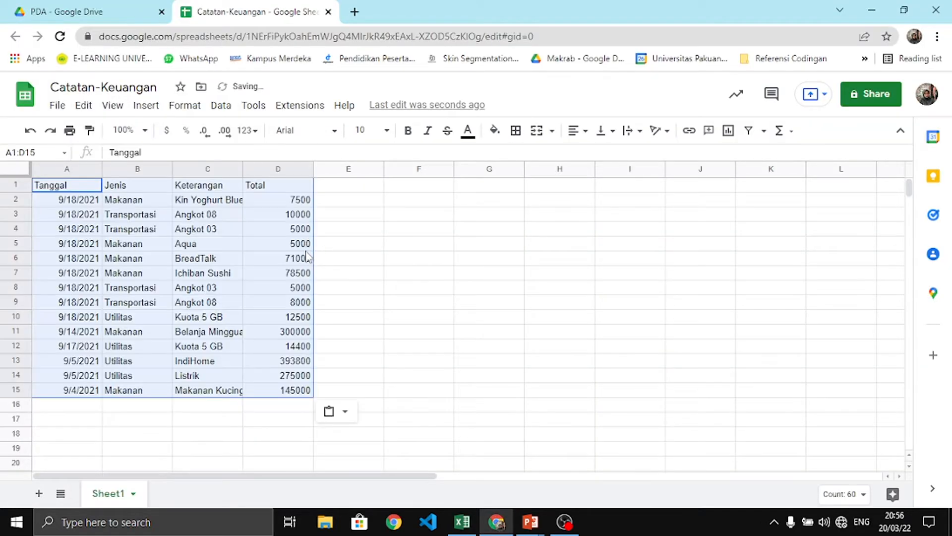
Widen the Keterangan column so that its longest descriptions fit in full
left_click(220, 203)
left_click_drag(243, 169, 275, 169)
left_click(183, 232)
Apply the Date number format to the Tanggal values in A2:A15
left_click_drag(95, 203, 89, 391)
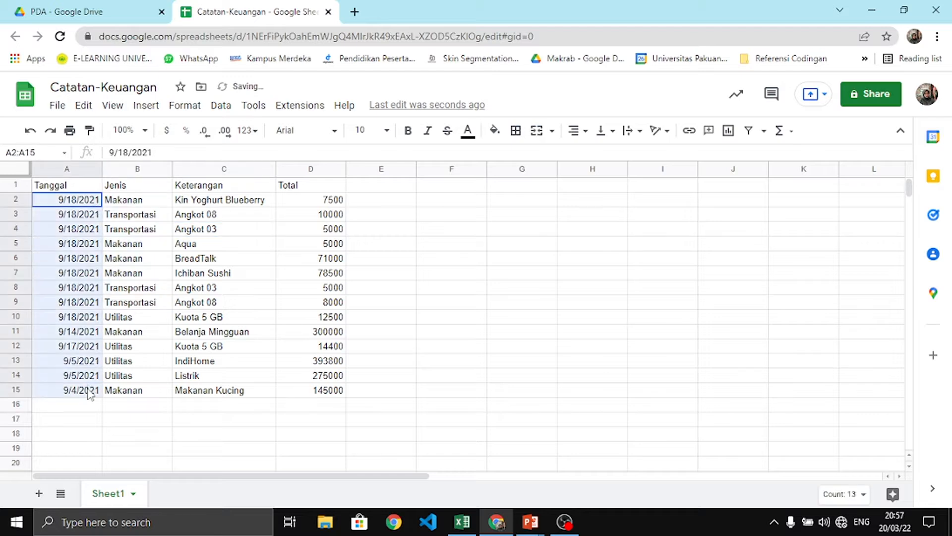
left_click(253, 132)
left_click(269, 391)
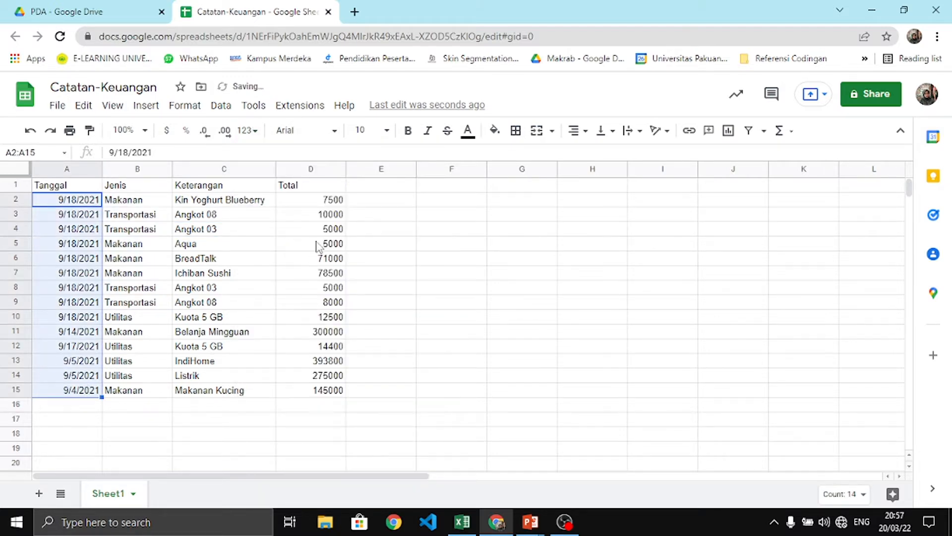
Format the Total values in D2:D15 as Indonesian Rupiah
left_click_drag(322, 200, 320, 390)
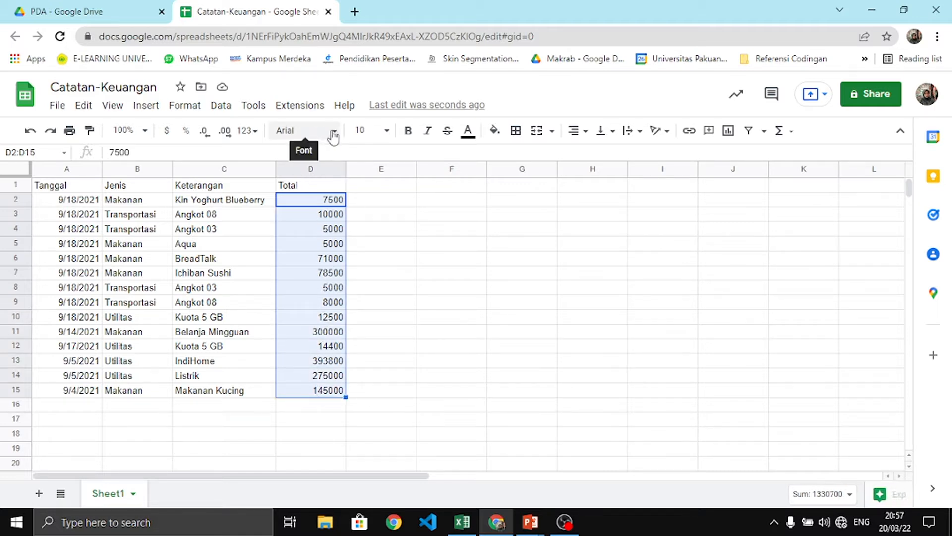
left_click(248, 131)
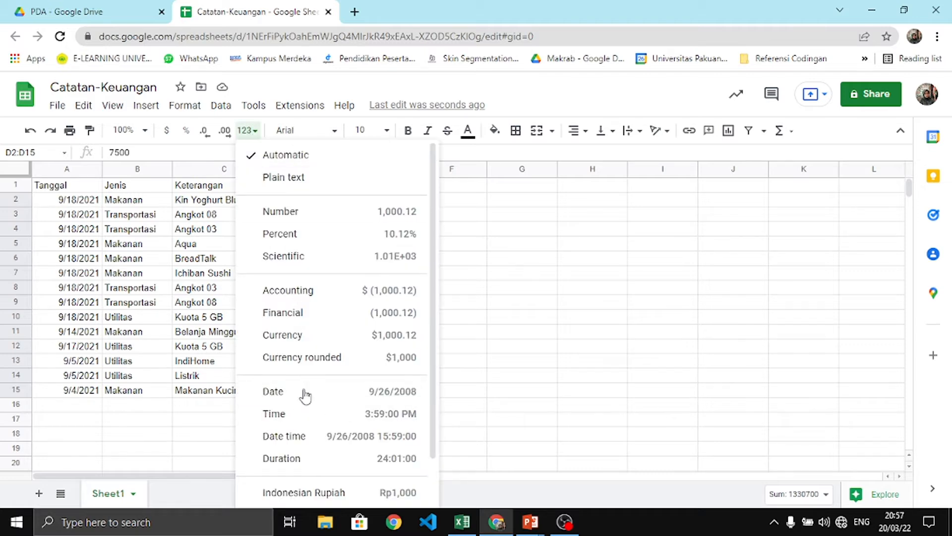
left_click(287, 492)
left_click(356, 288)
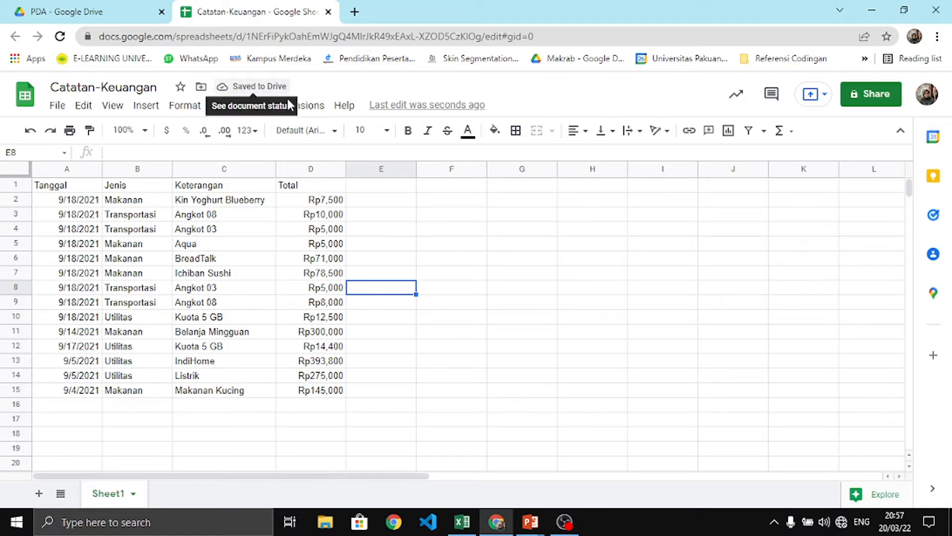
left_click(359, 260)
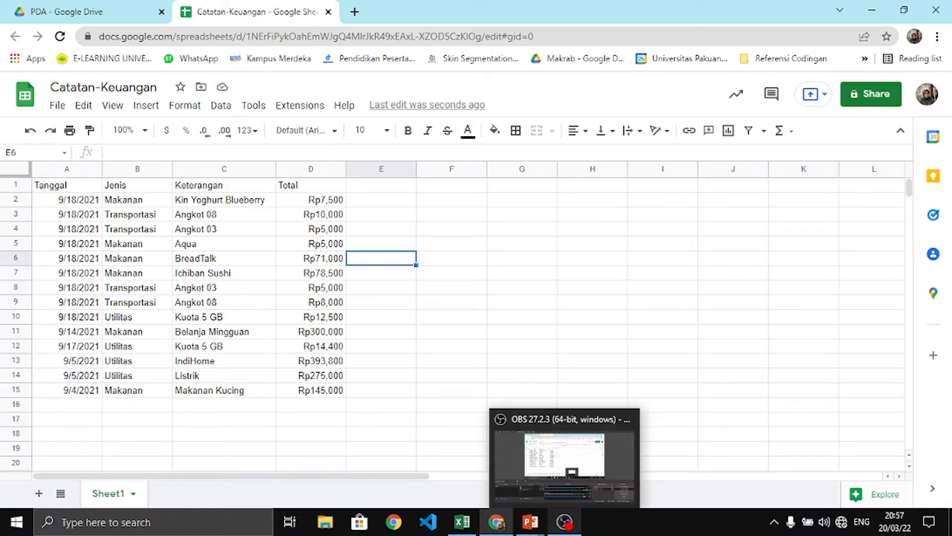
Switch to the PowerPoint slide show and advance to the "Membuat Dasbor (Google Data Studio)" slide
mouse_move(530, 522)
left_click(603, 464)
key("Right")
key("Right")
key("Right")
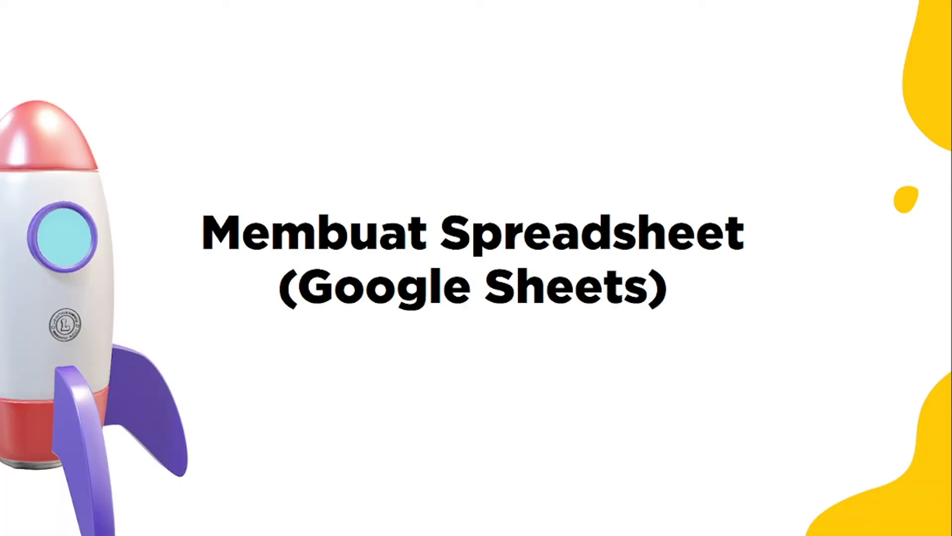
key("Right")
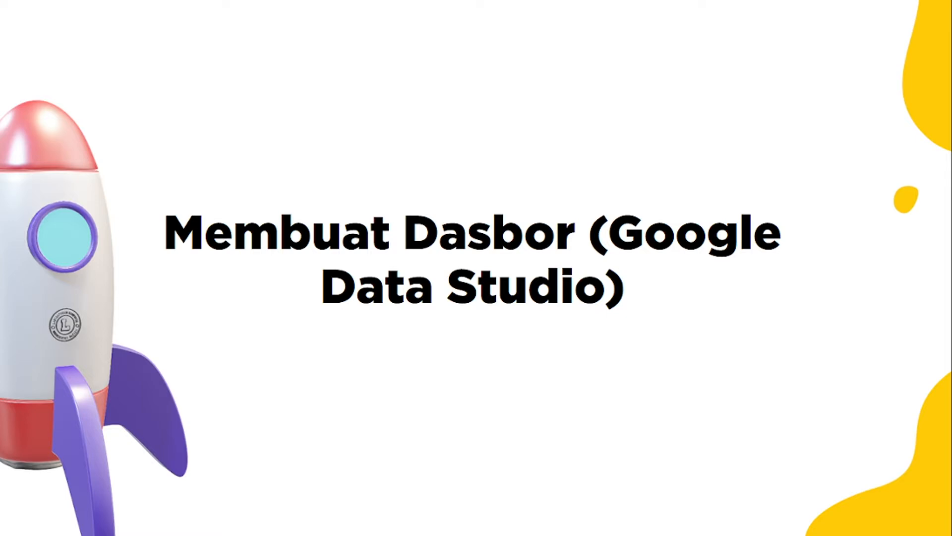
Return to Chrome, search for "google data studio" in a new tab and open Data Studio from the first result's page
key("alt+Tab")
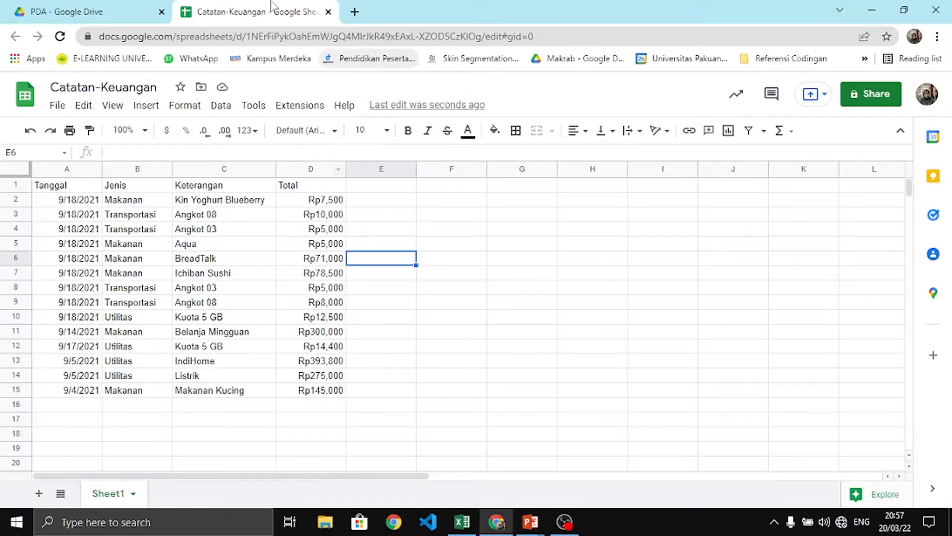
left_click(355, 11)
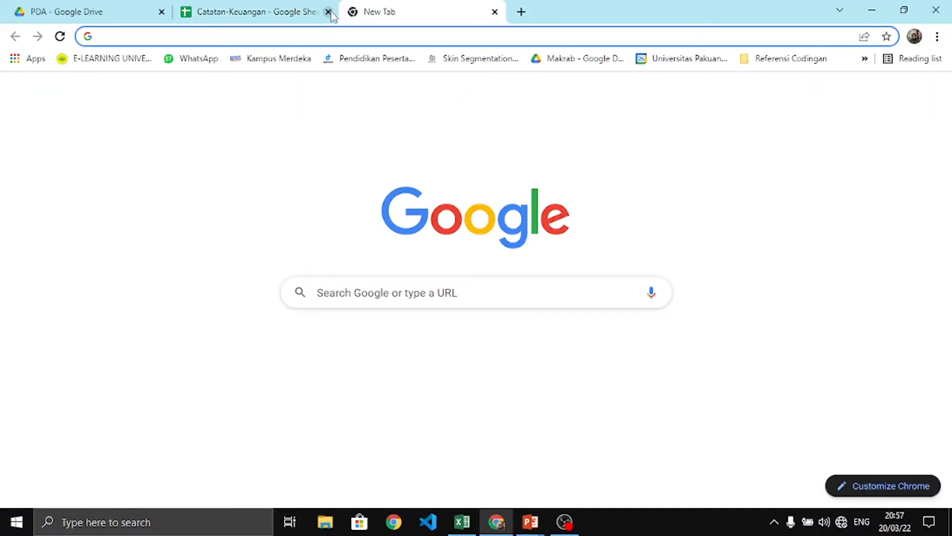
type("google data studio")
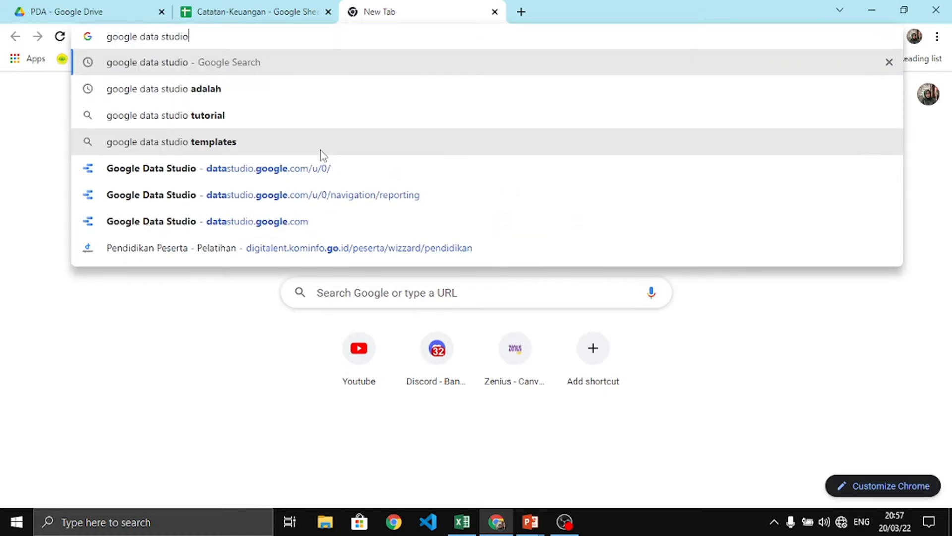
key("Return")
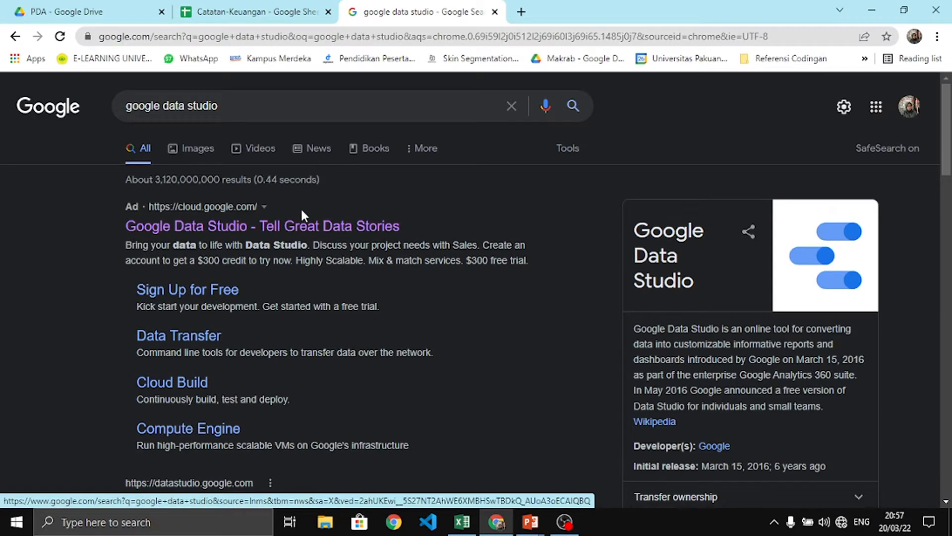
left_click(271, 227)
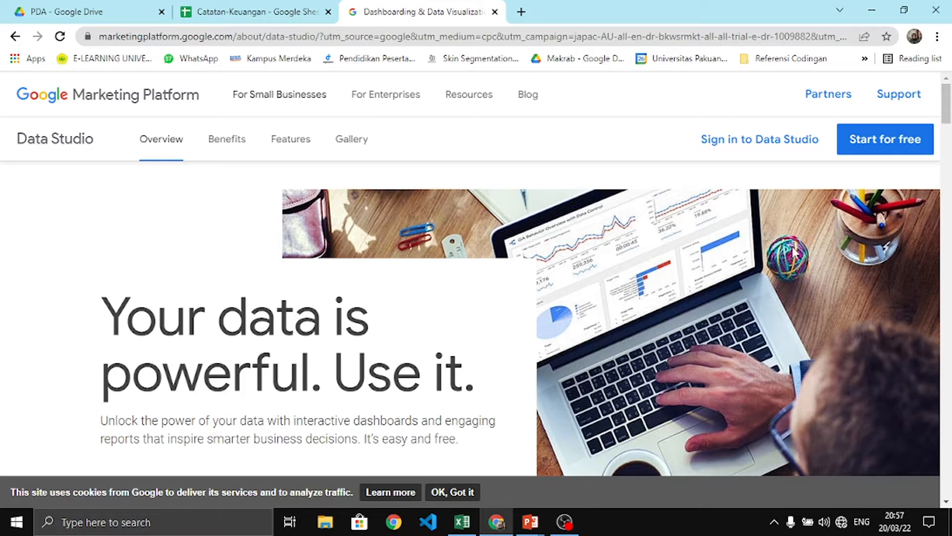
left_click(909, 140)
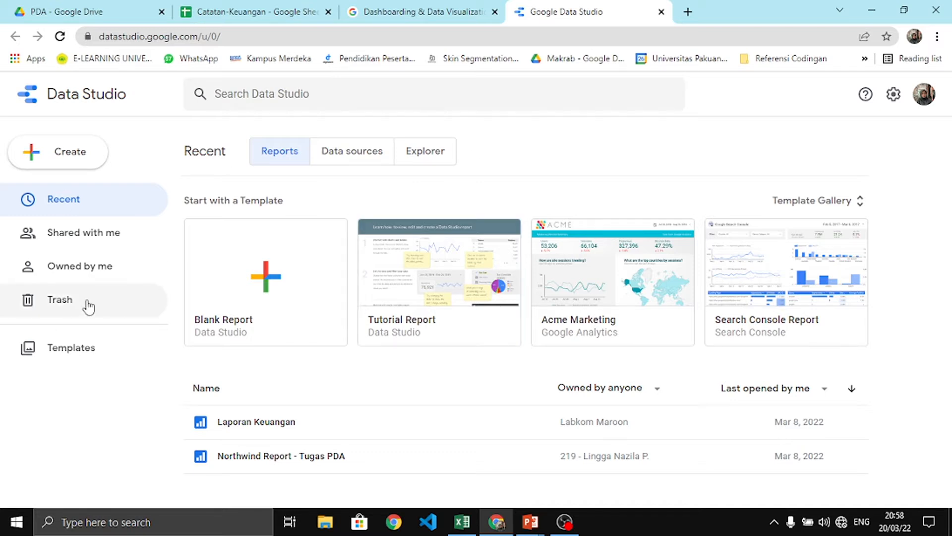
Look through the Recent, Shared with me and Owned by me report lists in Data Studio
left_click(74, 207)
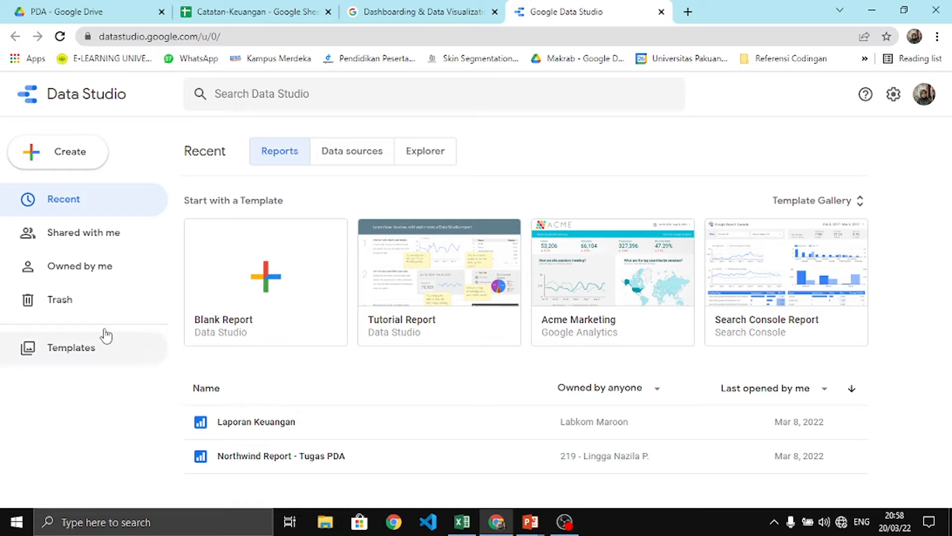
left_click(72, 243)
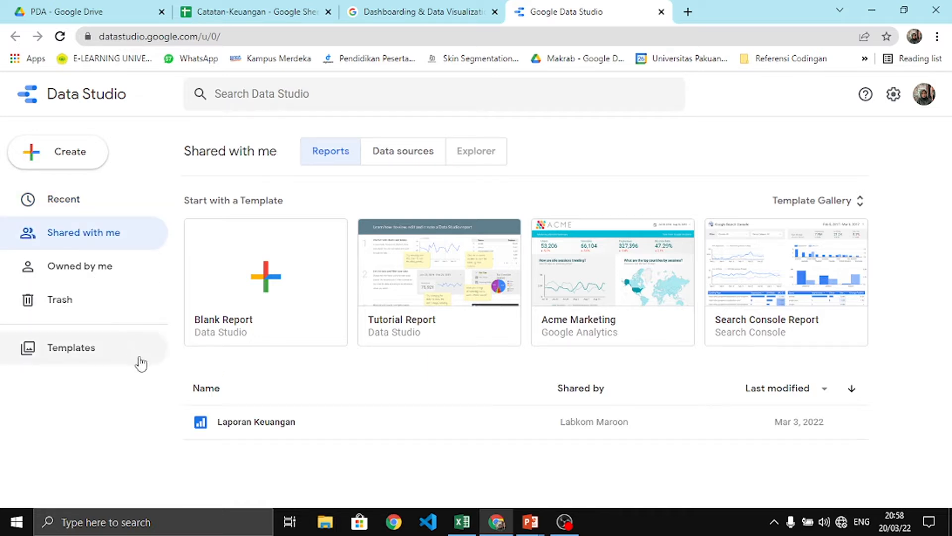
left_click(97, 271)
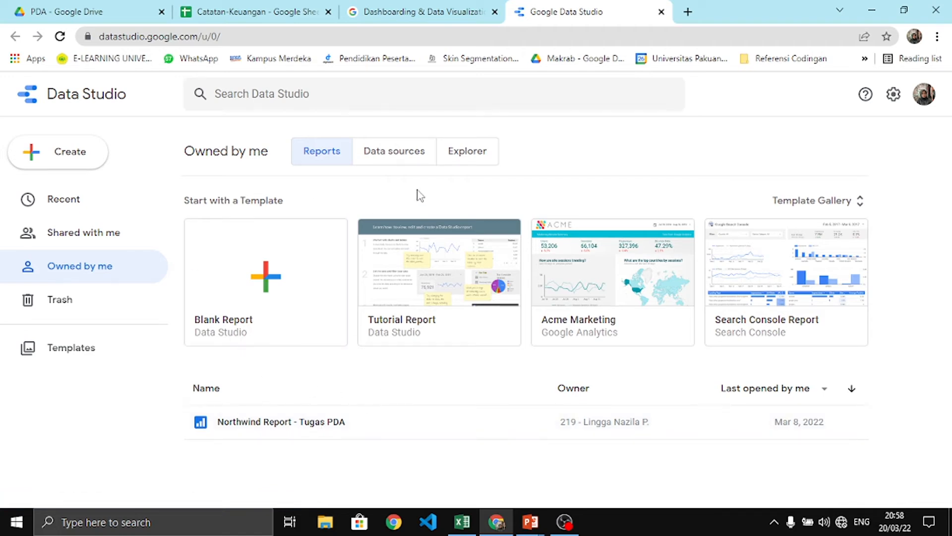
Consult the PowerPoint slide on making a report, and create a blank report in Data Studio in Chrome
key("alt+Tab")
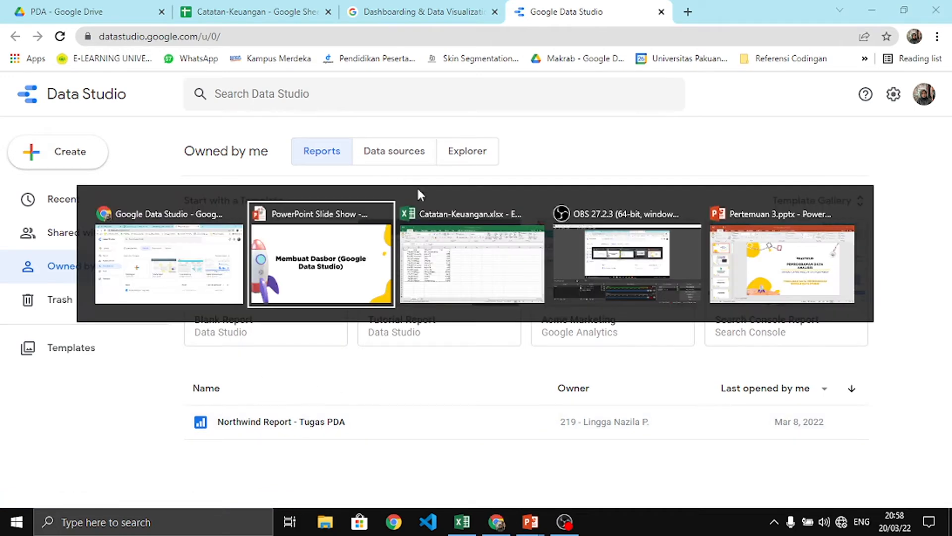
key("Right")
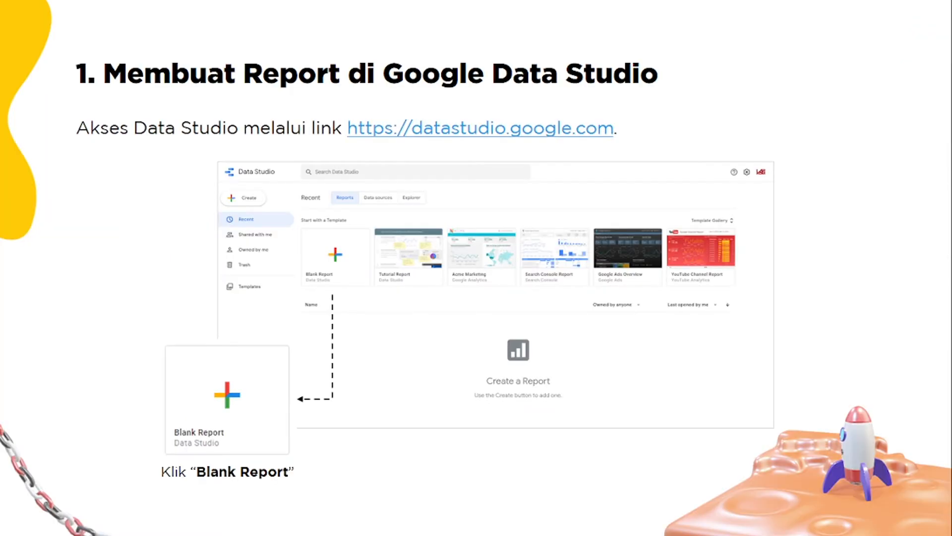
key("alt+Tab")
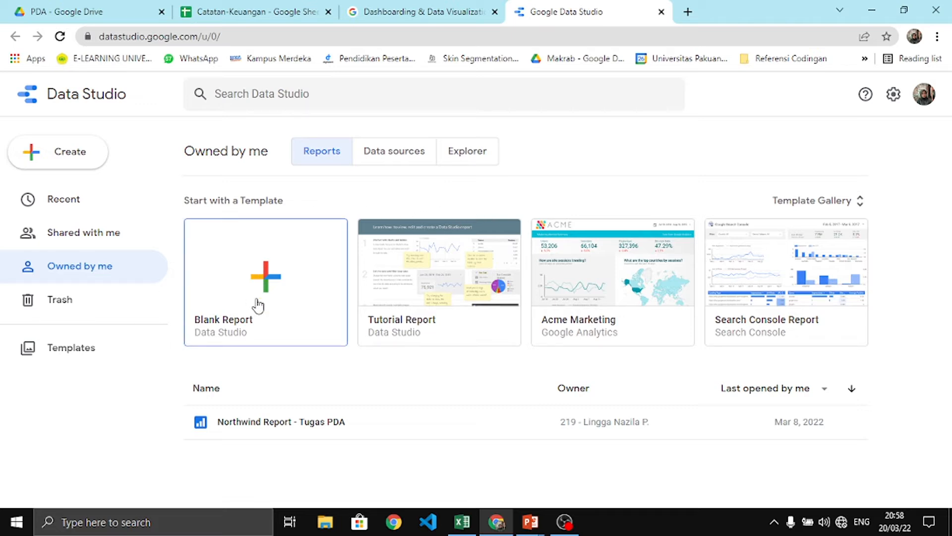
left_click(292, 272)
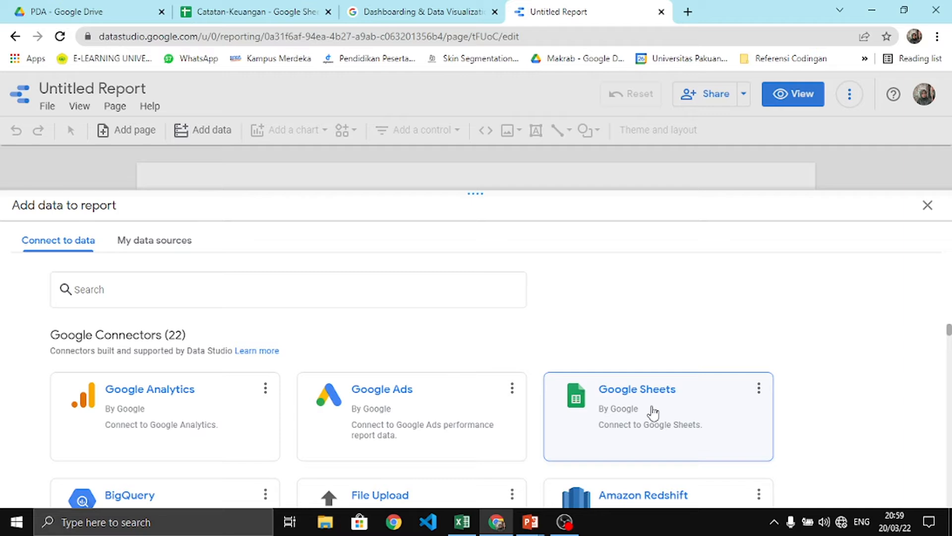
Switch to the PowerPoint slide show and advance past the "Membuat Report di Google Data Studio" slide
key("alt+Tab")
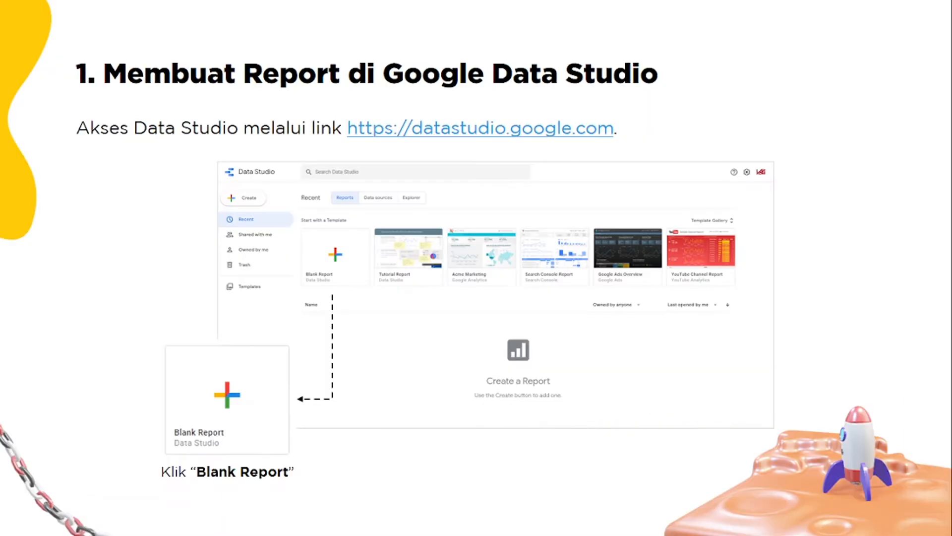
key("Right")
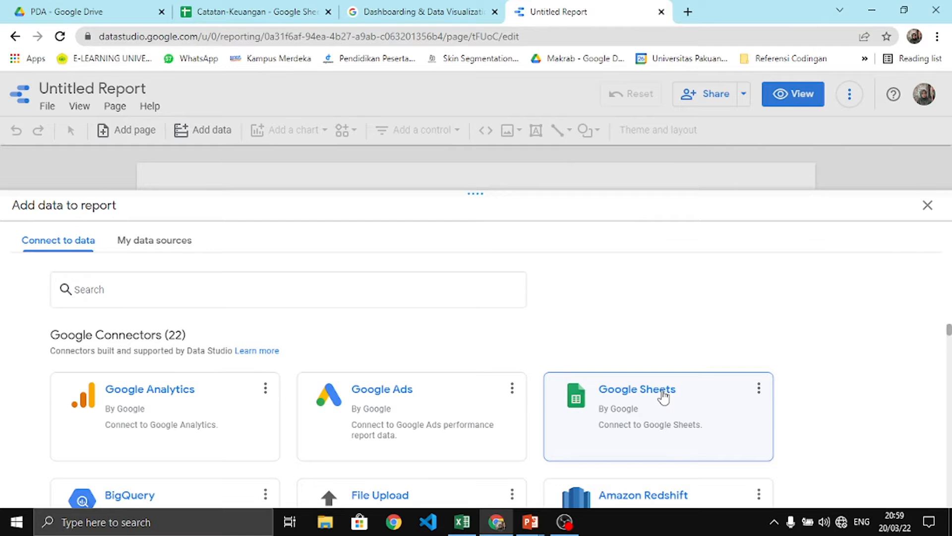
Choose Google Sheets as the report's data connector, and consult the PowerPoint slide on adding data and authorising Google Sheets before returning to Chrome
left_click(664, 395)
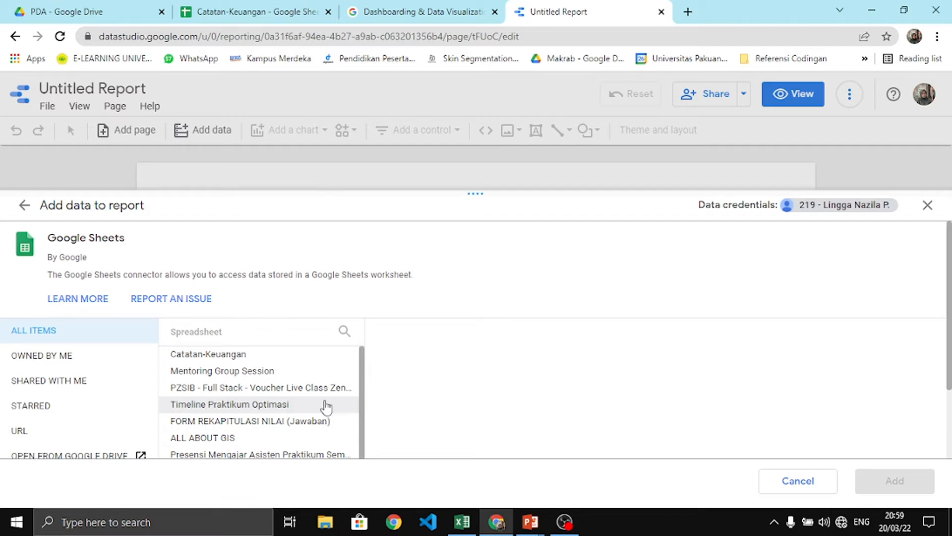
key("alt+Tab")
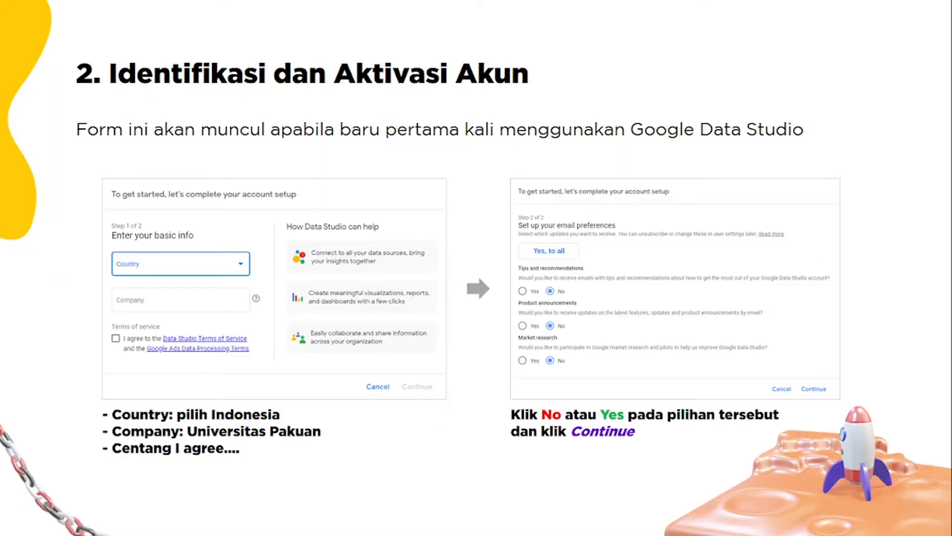
key("Right")
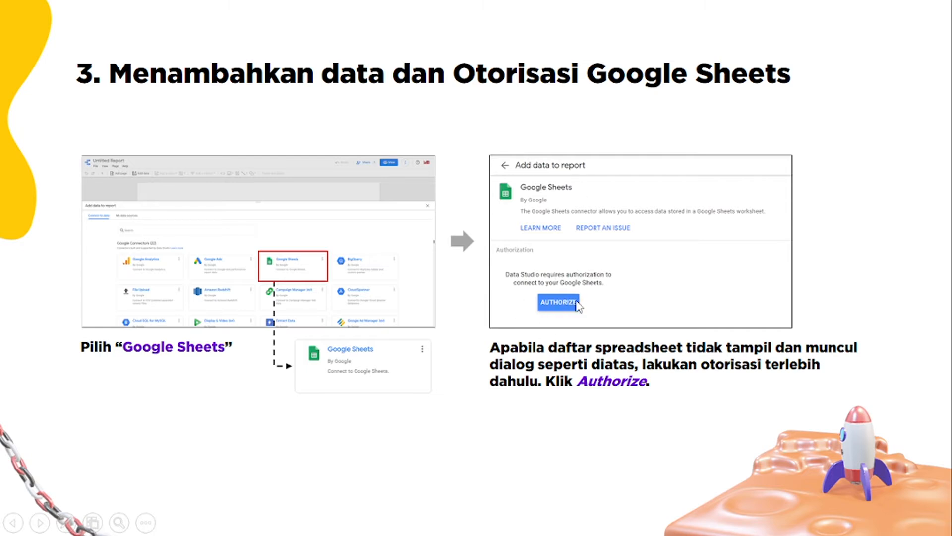
key("alt+Tab")
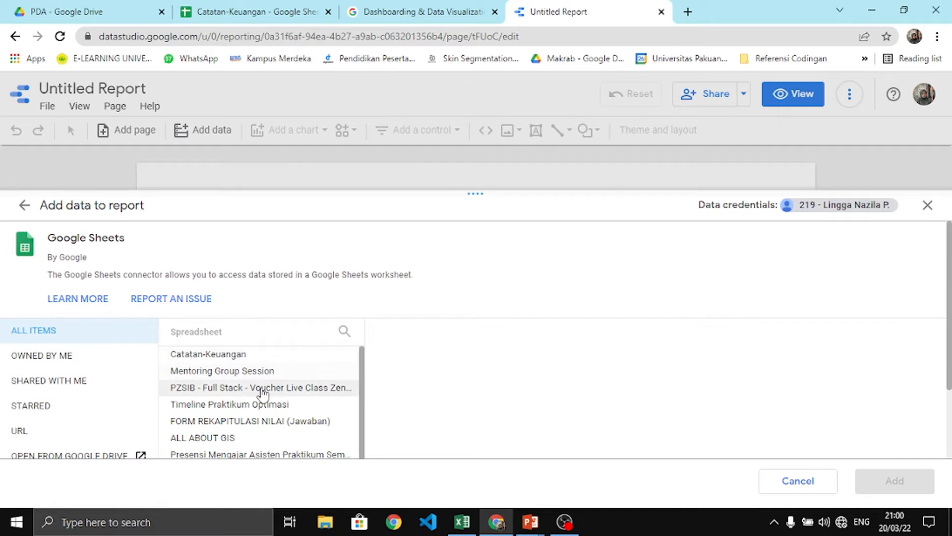
Add Sheet1 of the Catatan-Keuangan spreadsheet to the report as its data source, keeping the default header and hidden-cell options
left_click(269, 360)
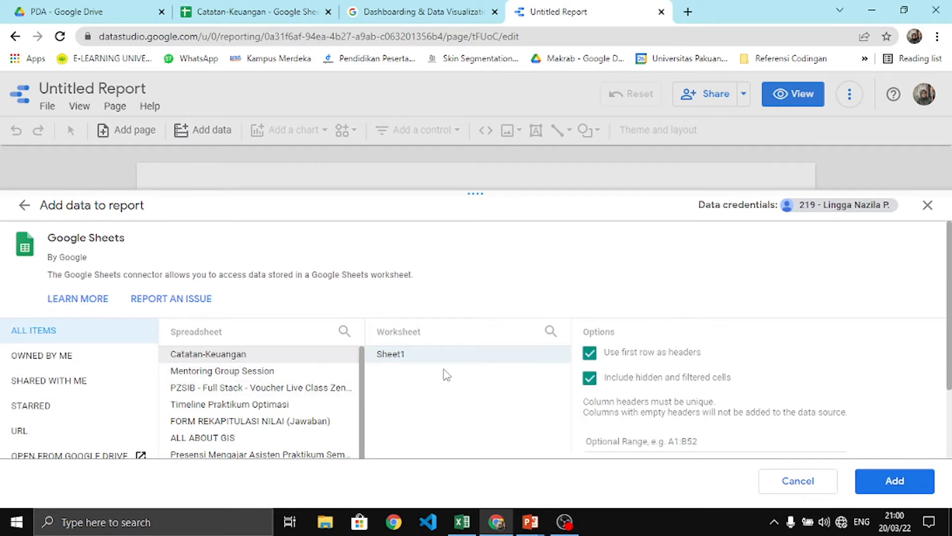
scroll(716, 367, "down", 2)
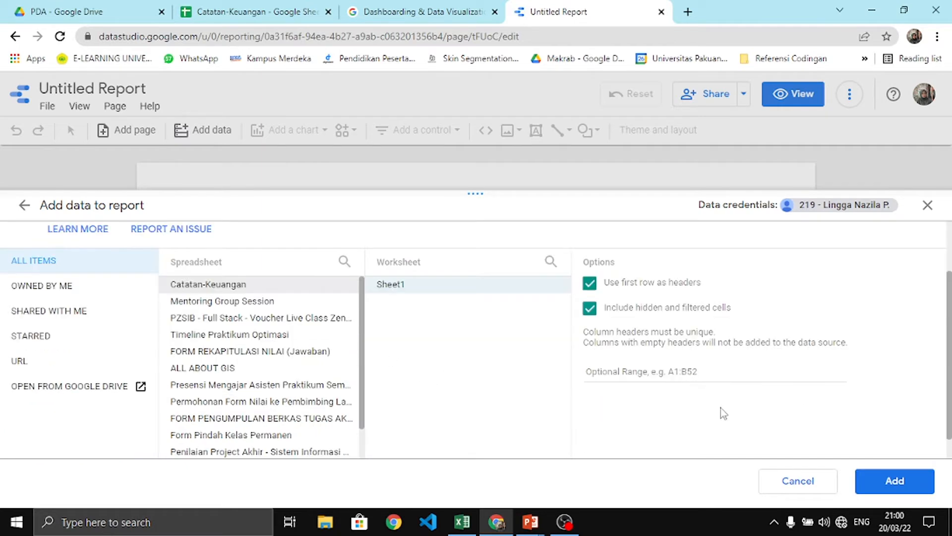
left_click(888, 483)
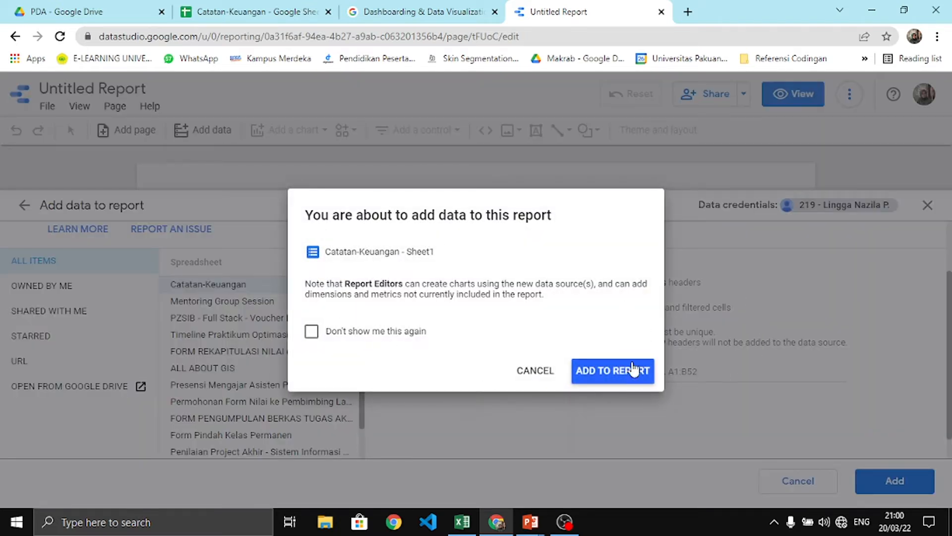
left_click(612, 378)
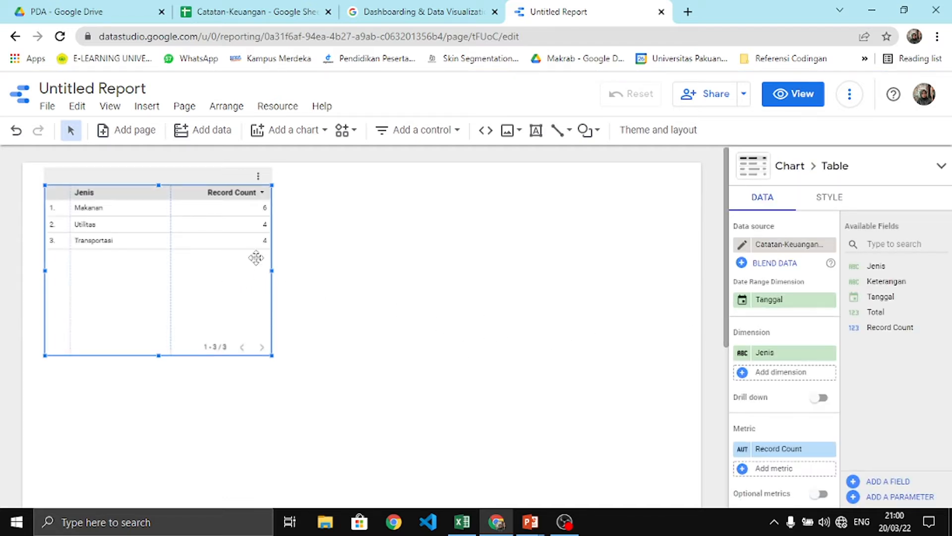
Move the default Jenis table slightly down and to the right, and rename the report as "Catatan Keuangan"
left_click_drag(223, 273, 234, 290)
left_click(419, 279)
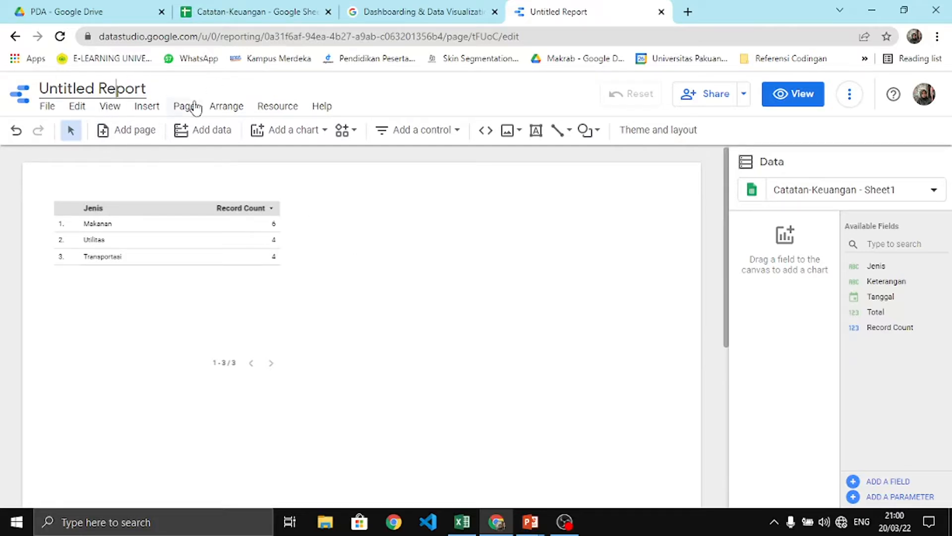
key("ctrl+a")
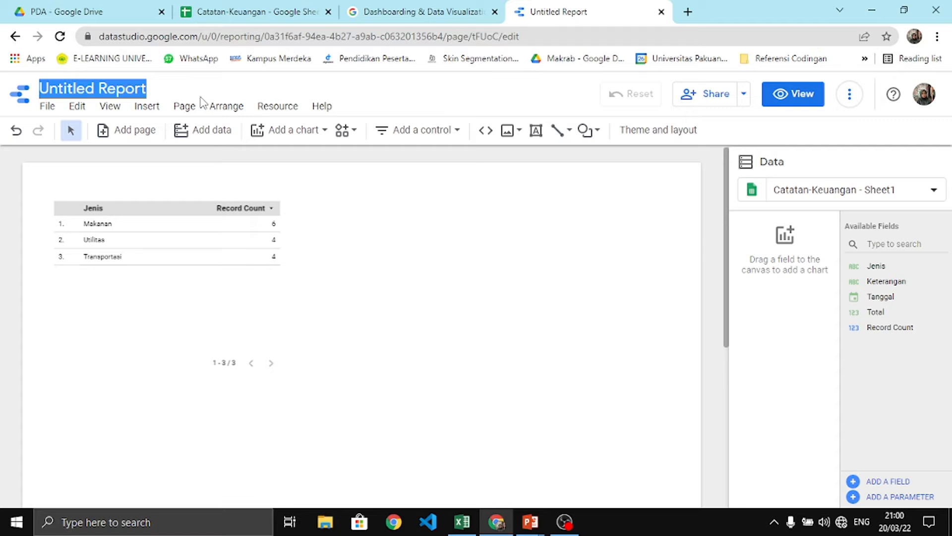
type("Catatan Keuangan")
left_click(413, 205)
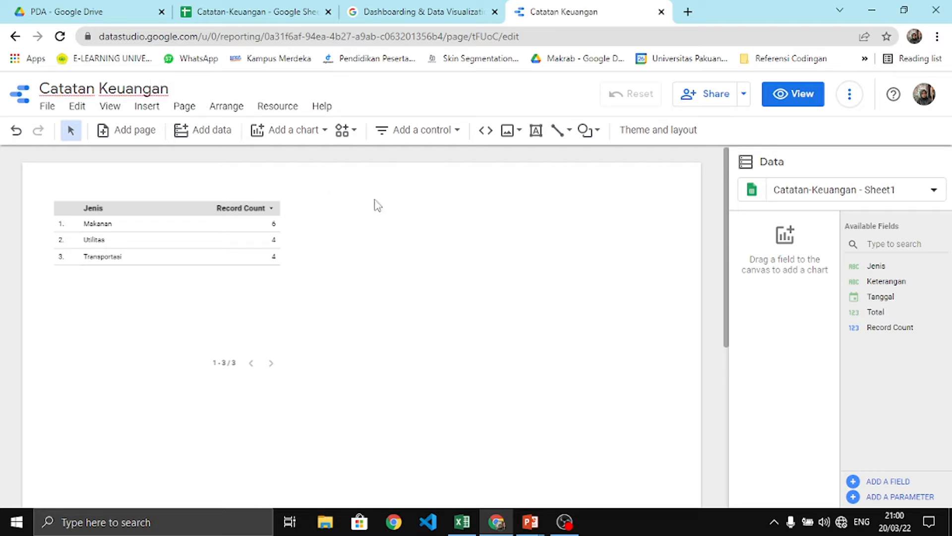
Examine the default Jenis table on the canvas and its data source, date range dimension, dimension and metric settings
left_click(238, 283)
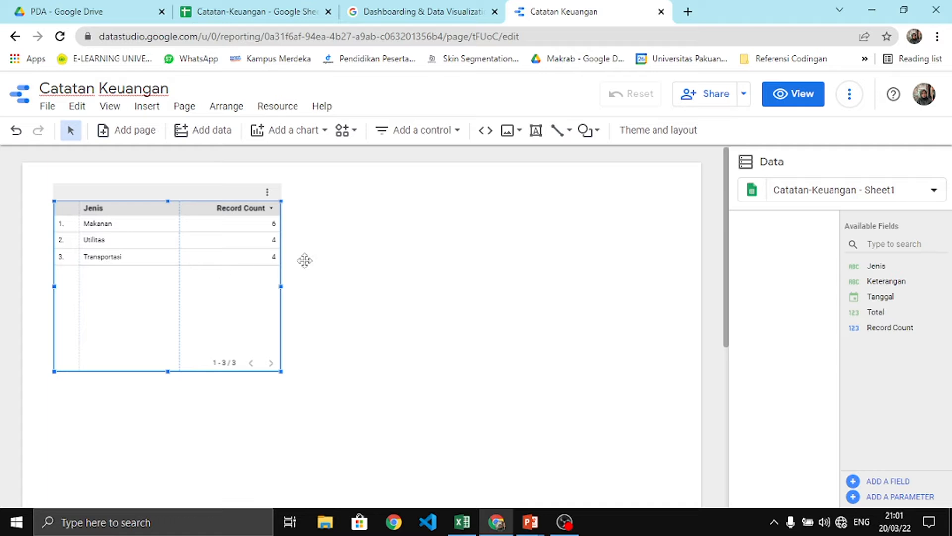
left_click(356, 252)
left_click(226, 261)
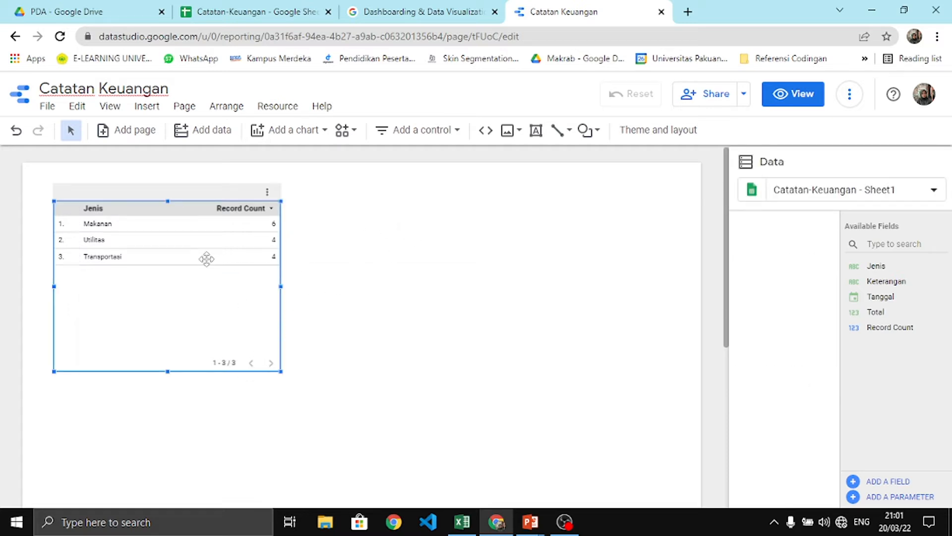
left_click(249, 268)
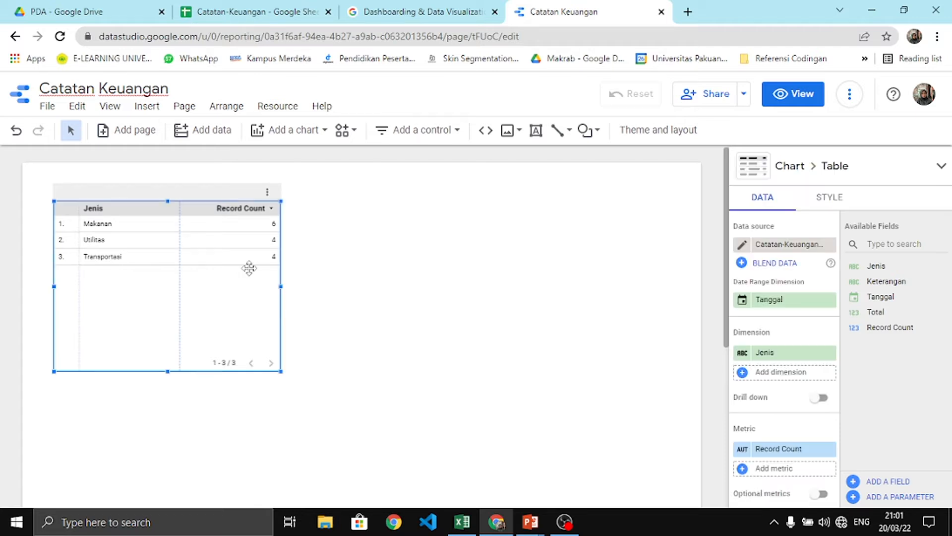
left_click(357, 194)
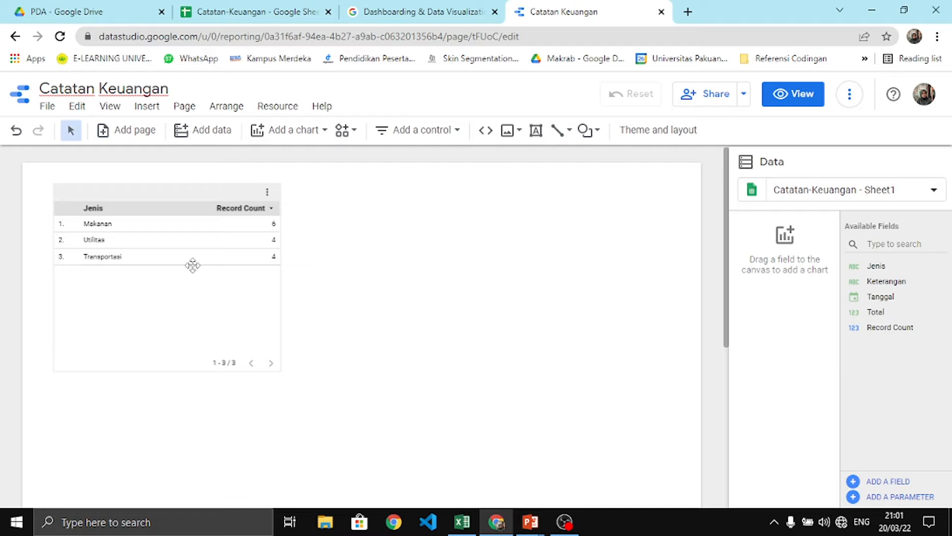
left_click(209, 223)
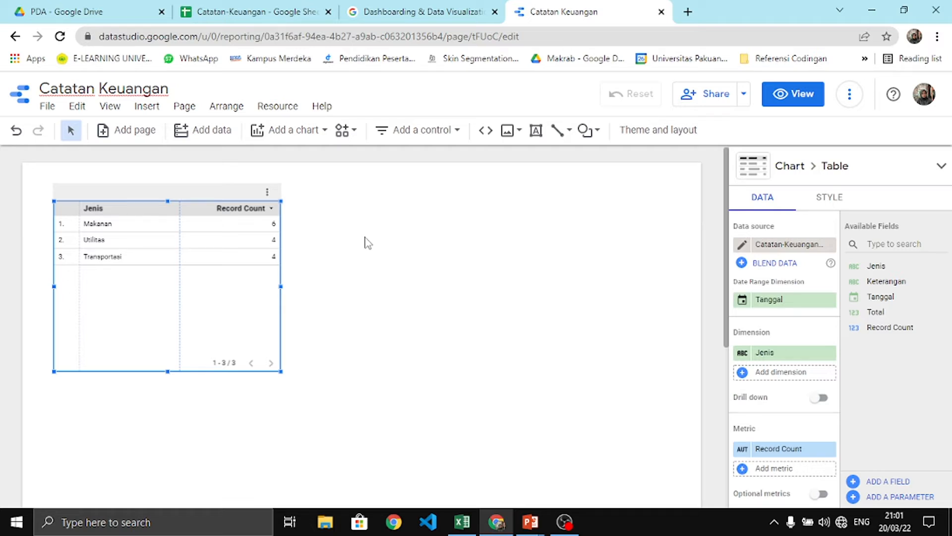
scroll(799, 352, "down", 3)
scroll(795, 357, "up", 3)
left_click(385, 235)
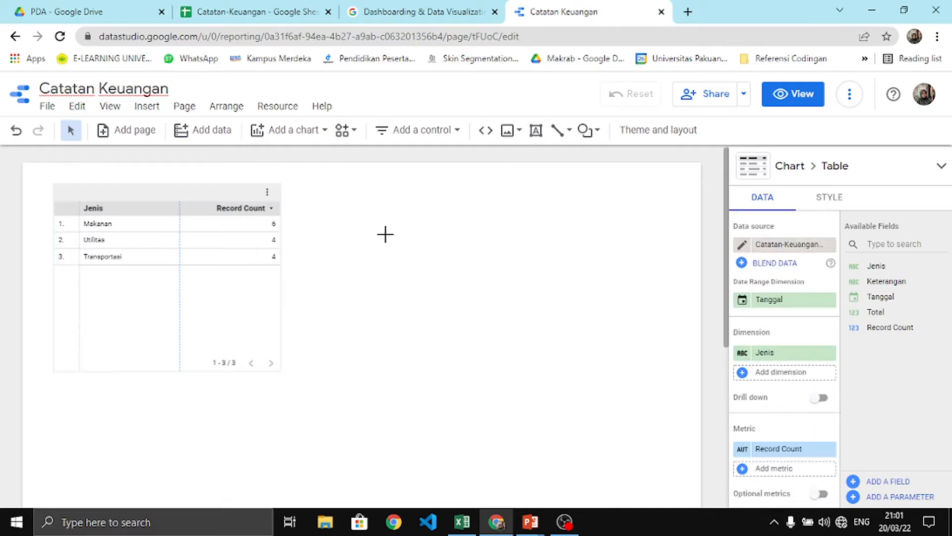
left_click(200, 244)
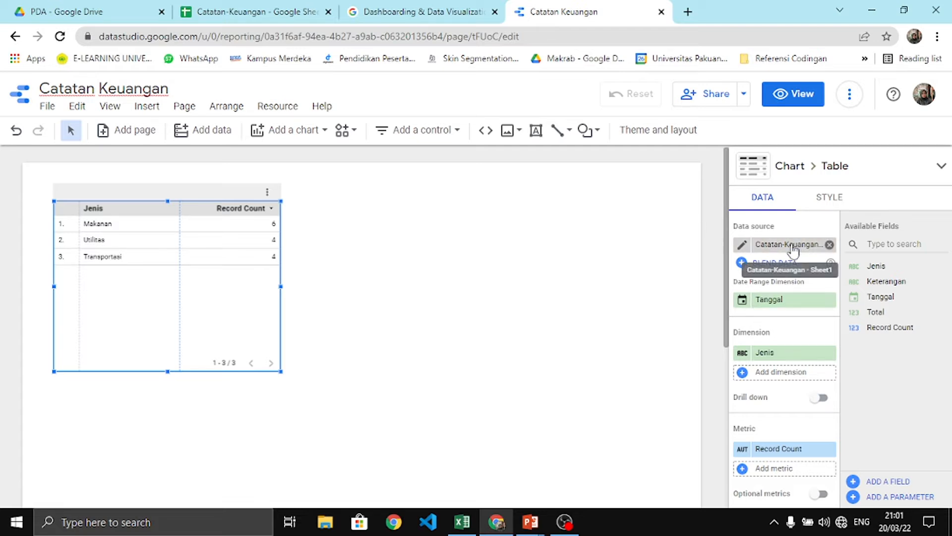
left_click(772, 306)
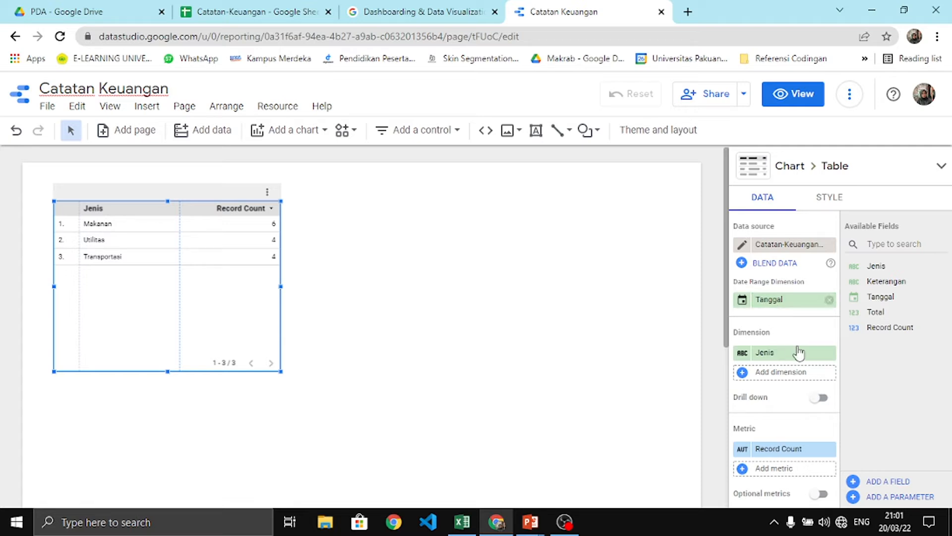
scroll(794, 355, "down", 2)
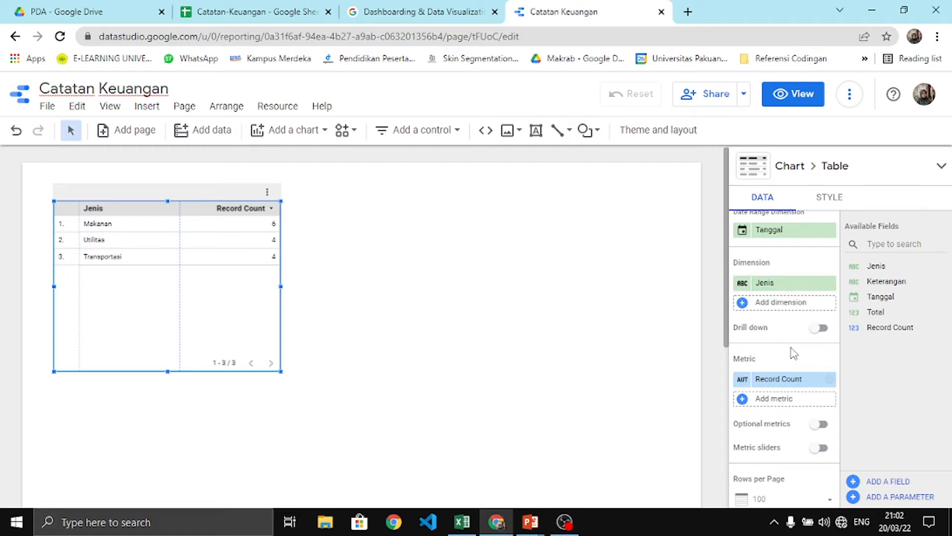
left_click(349, 294)
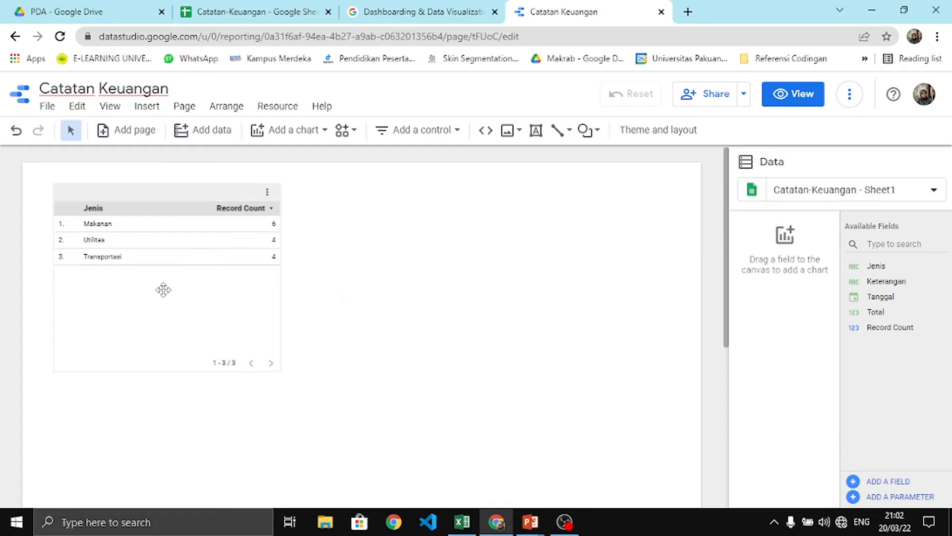
Delete the default Jenis table, and place a scorecard of the Total field near the canvas's left edge
left_click(210, 264)
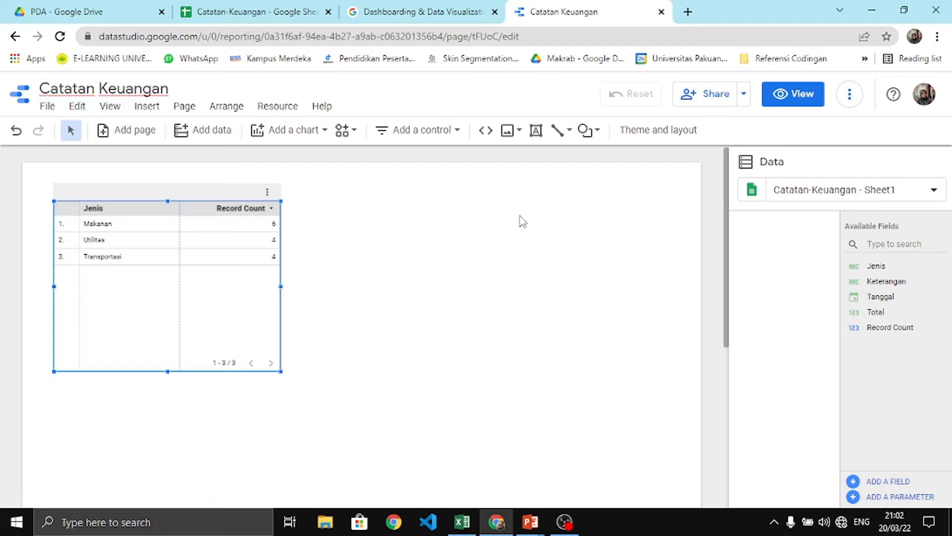
key("Delete")
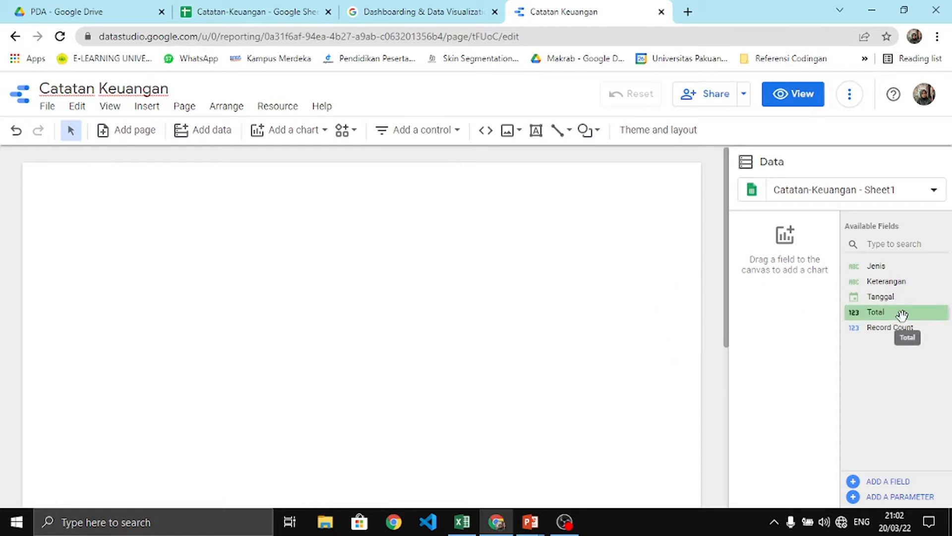
left_click_drag(905, 313, 82, 317)
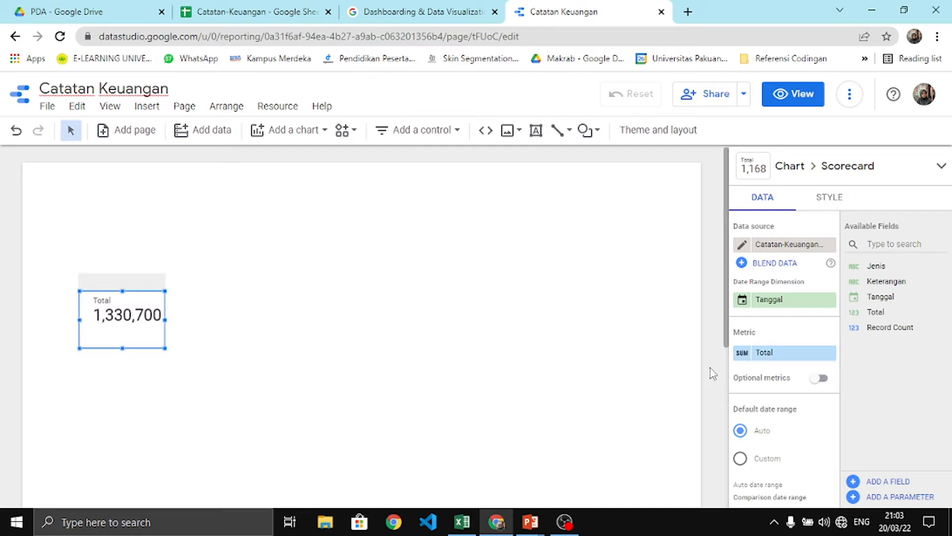
Try the Average, Min and Max aggregations on the scorecard's Total metric, and set it back to Sum
left_click(742, 353)
left_click(501, 292)
left_click(742, 352)
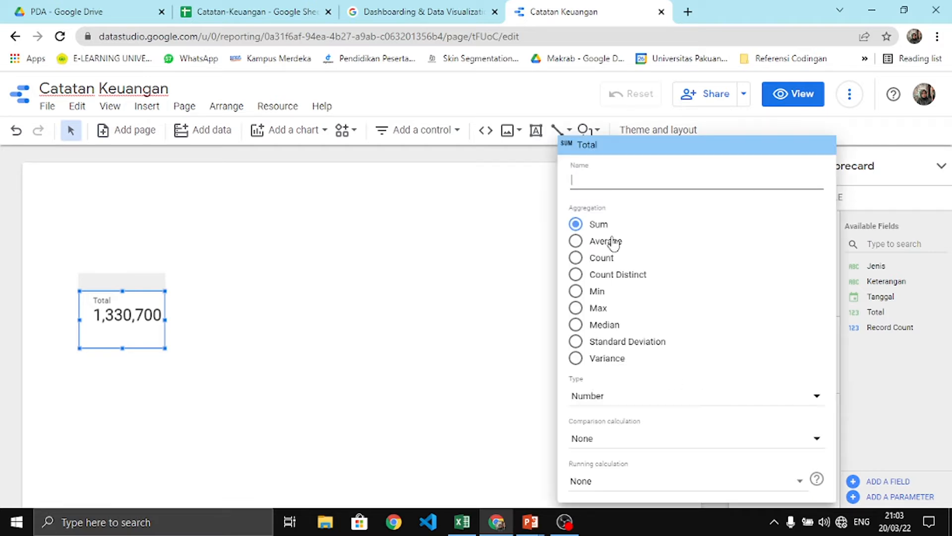
left_click(599, 243)
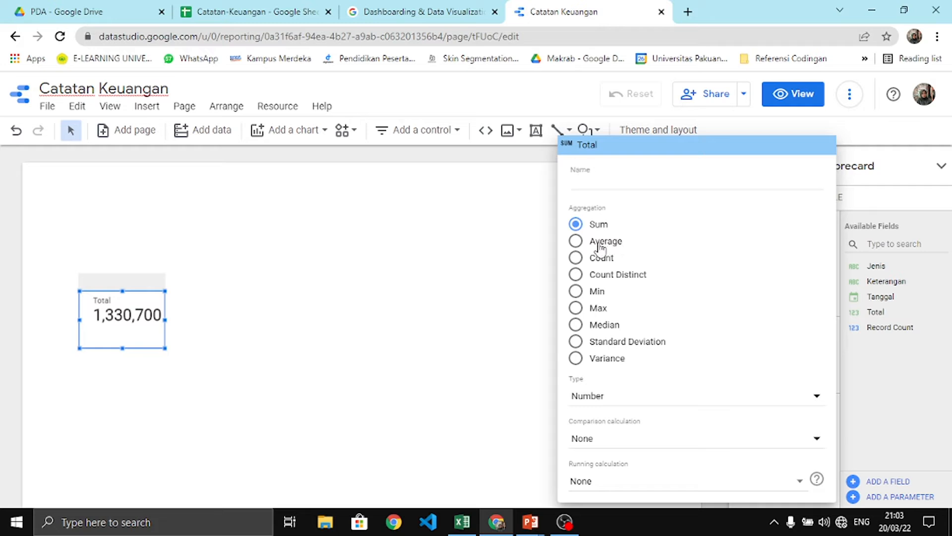
left_click(600, 243)
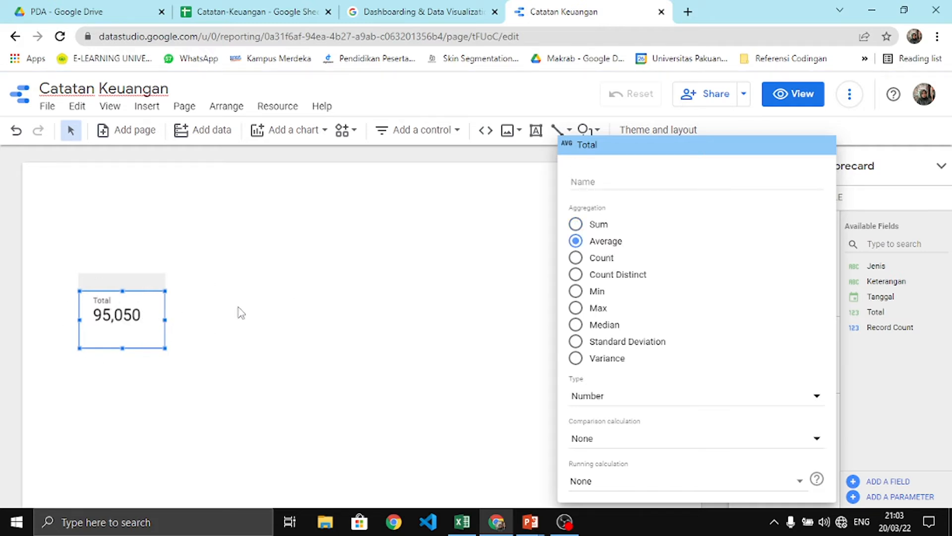
left_click(576, 292)
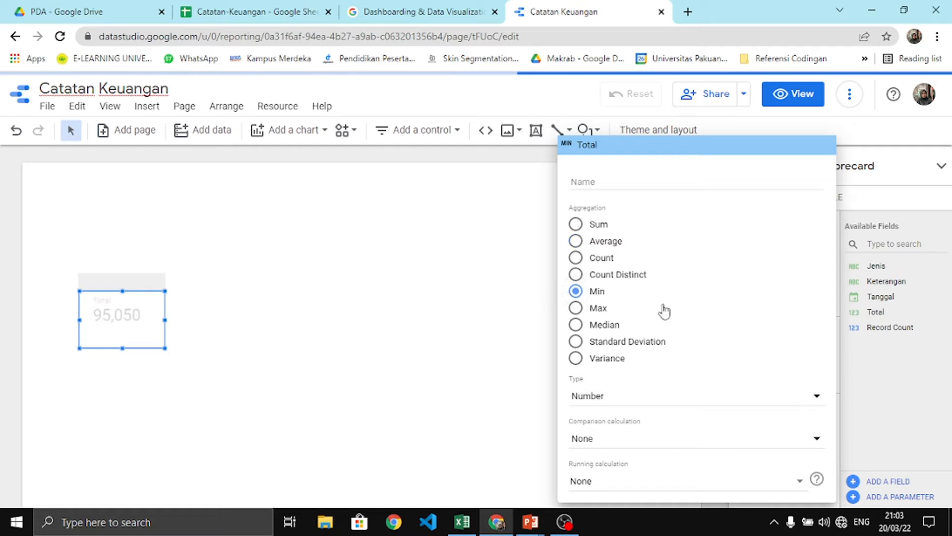
left_click(595, 308)
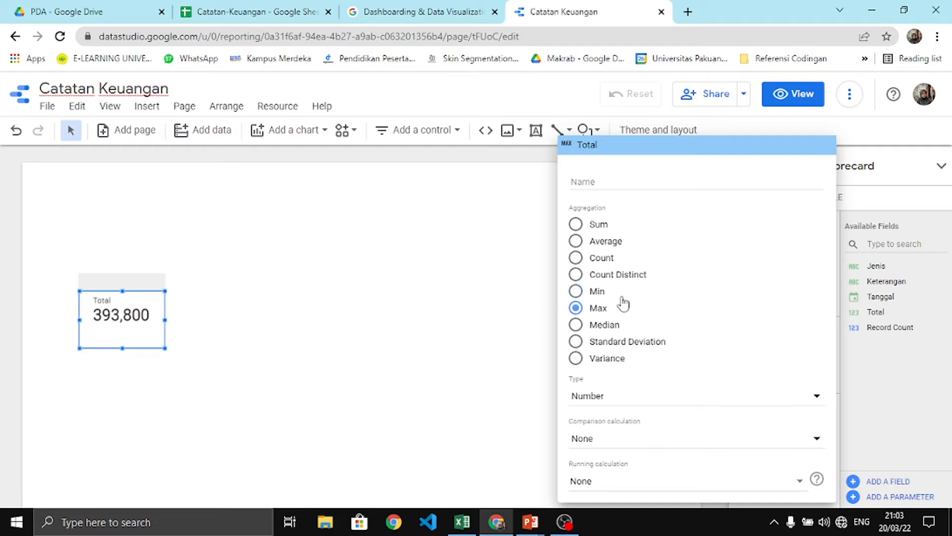
left_click(578, 225)
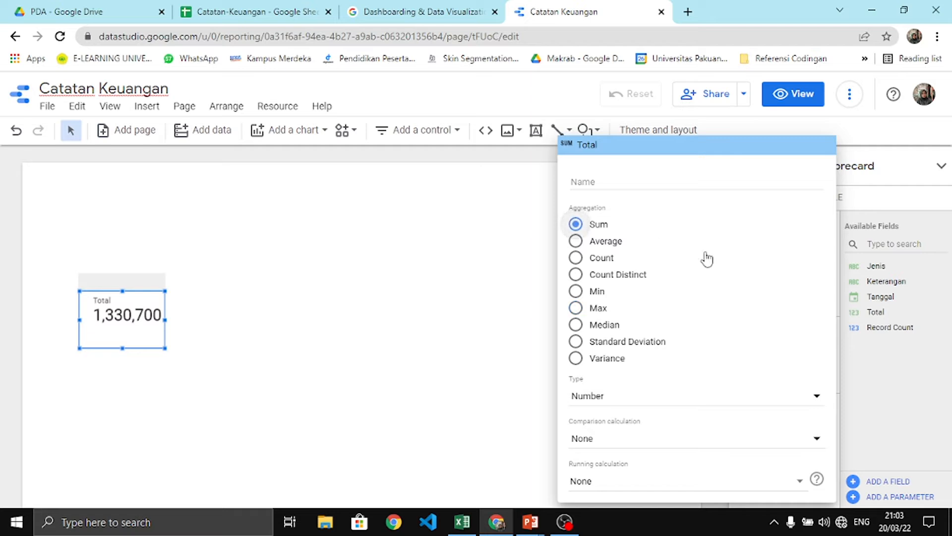
left_click(499, 236)
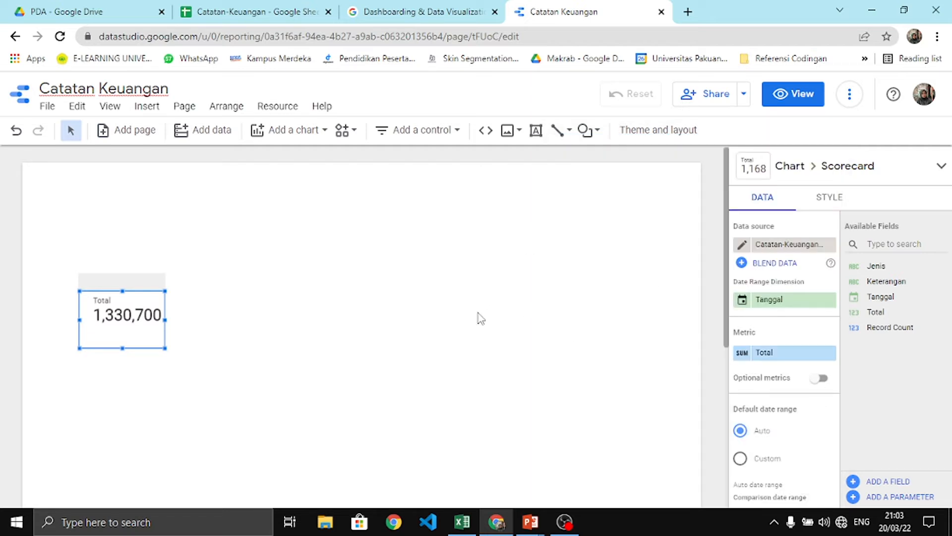
Nudge the Total scorecard slightly up and to the left, and insert a plain table beside it, aligned with its upper edge
mouse_move(137, 323)
left_mouse_down()
mouse_move(140, 335)
mouse_move(132, 319)
left_mouse_up()
left_click(306, 299)
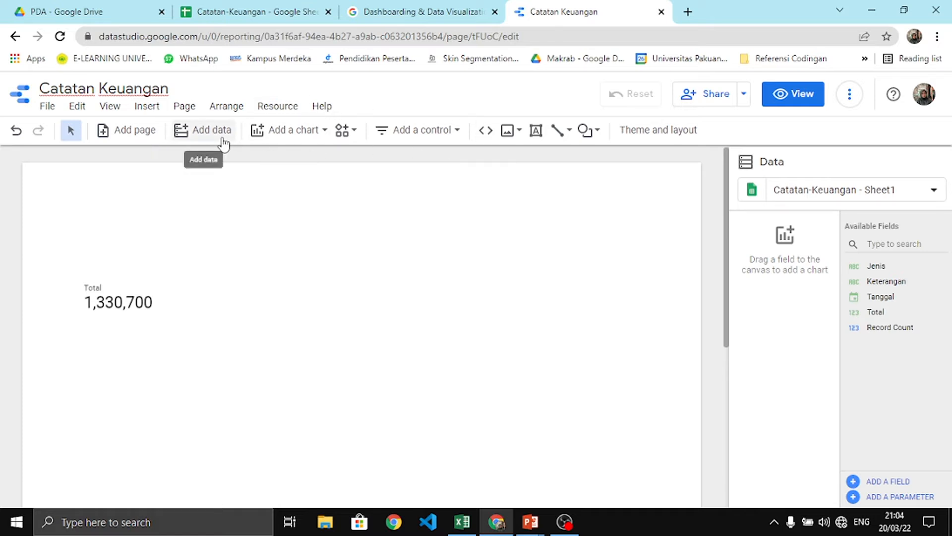
left_click(299, 134)
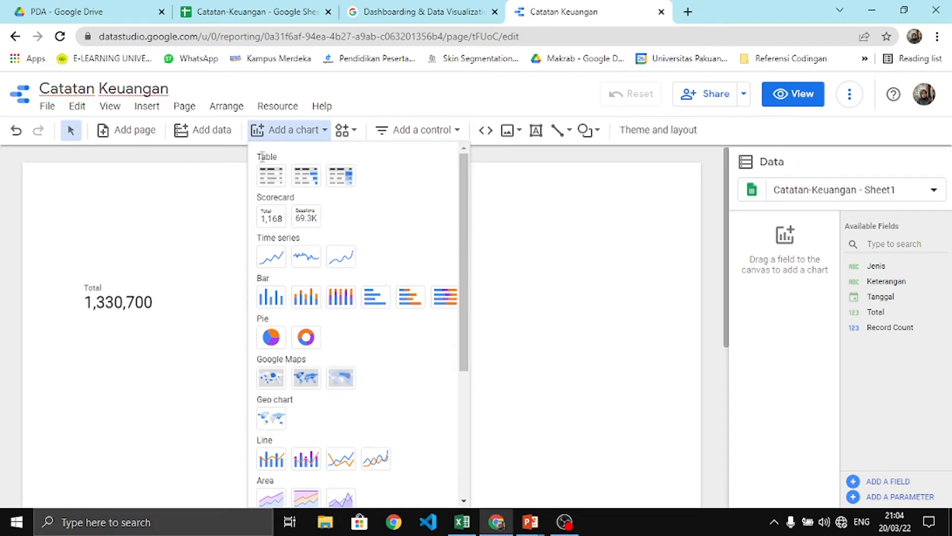
left_click(277, 179)
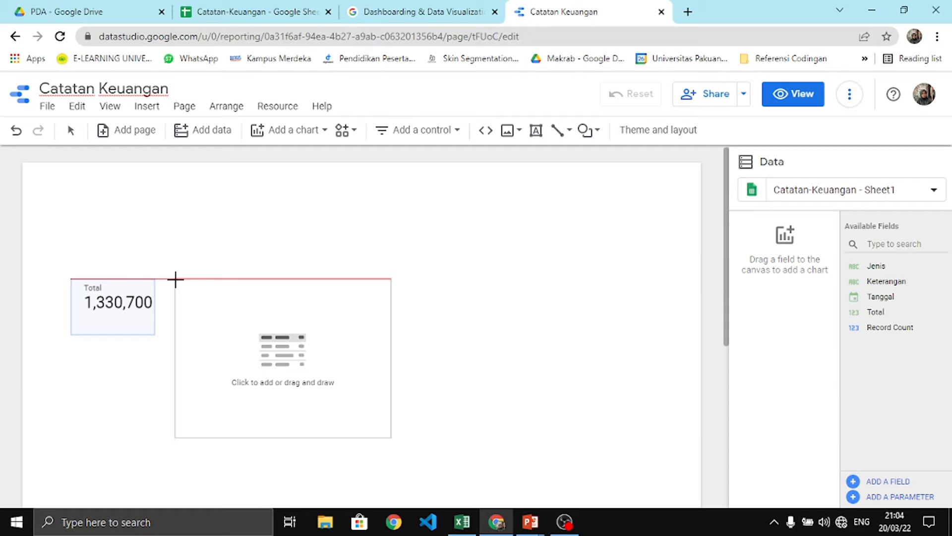
left_click(179, 280)
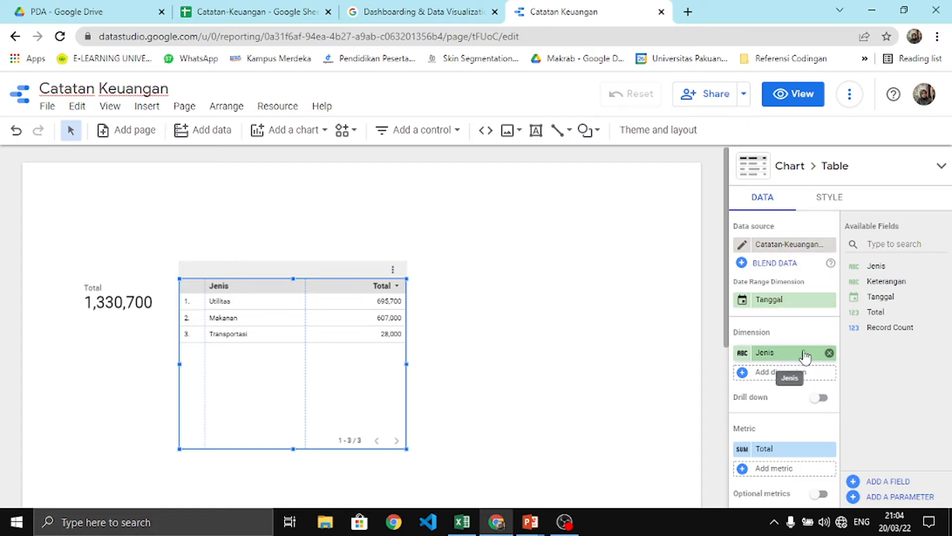
Replace the table's Jenis dimension with Tanggal, and widen the table slightly
left_click(829, 352)
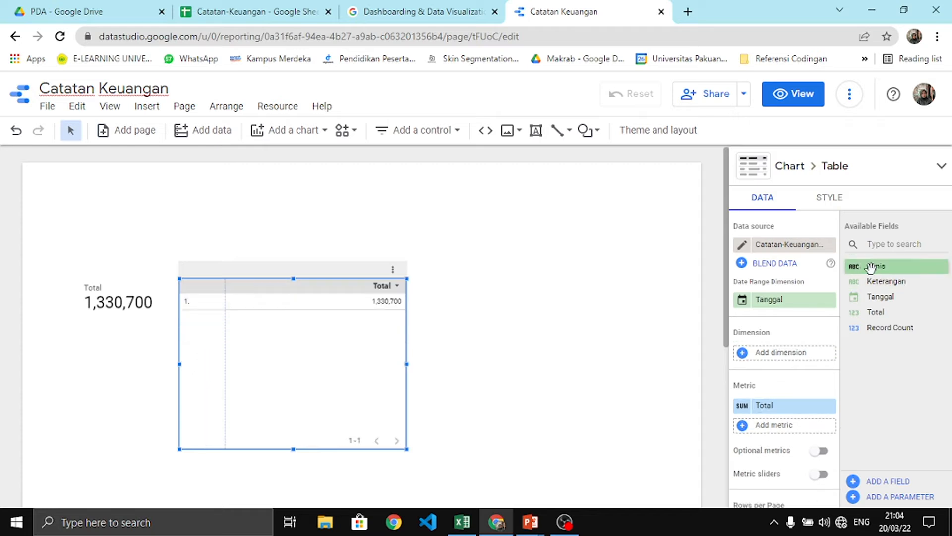
left_click_drag(881, 302, 780, 364)
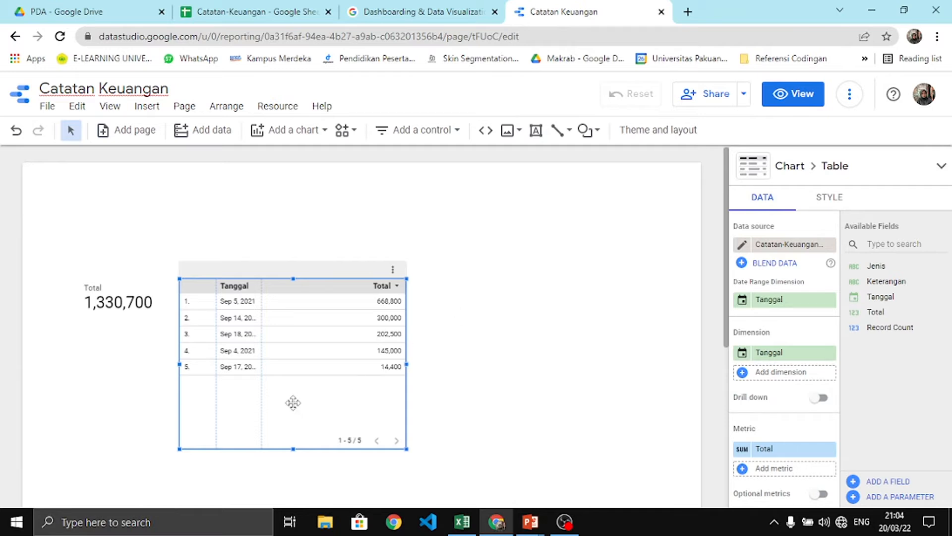
left_click_drag(407, 365, 415, 365)
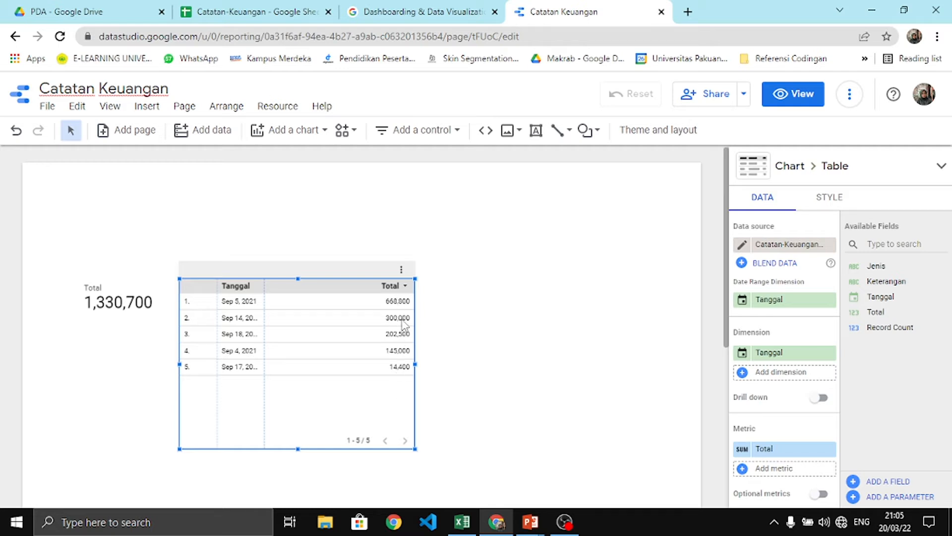
Try sorting the table by Total in ascending order, and restore the descending order
left_click(404, 292)
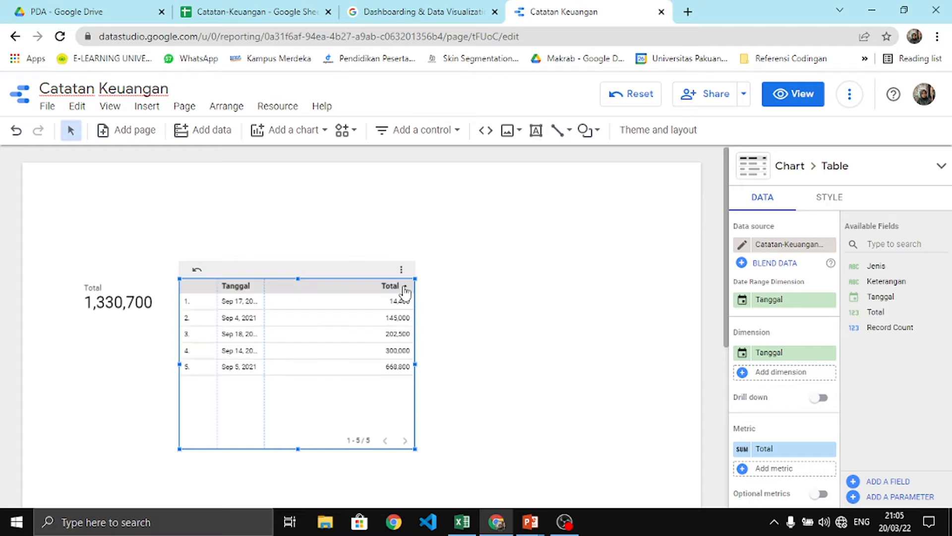
left_click(404, 290)
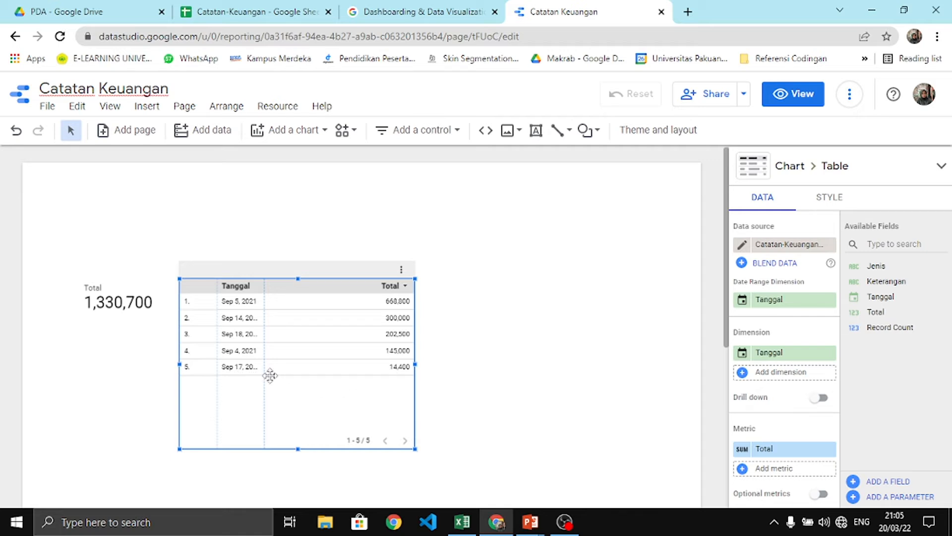
left_click(477, 290)
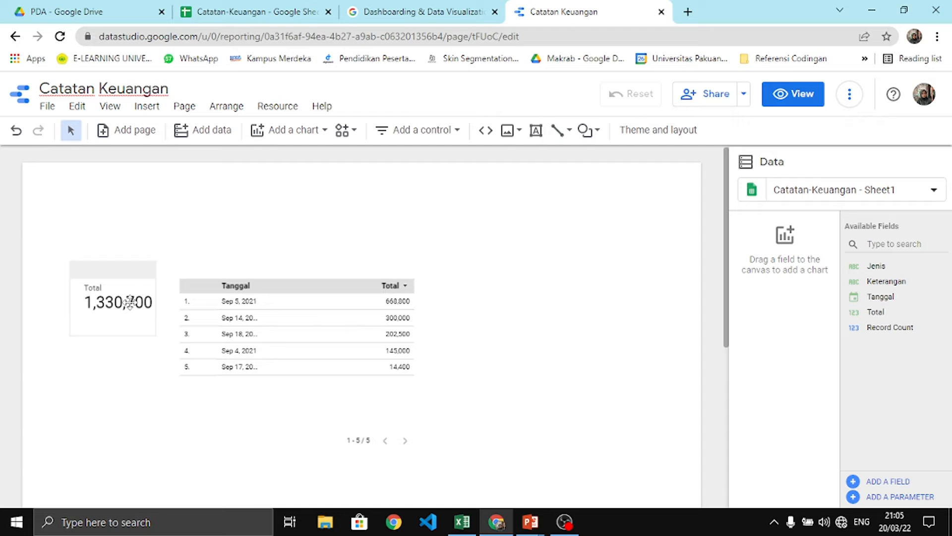
Place a second Total scorecard below the first, with its metric named Rata-rata Pengeluaran and aggregated as Average
left_click(105, 326)
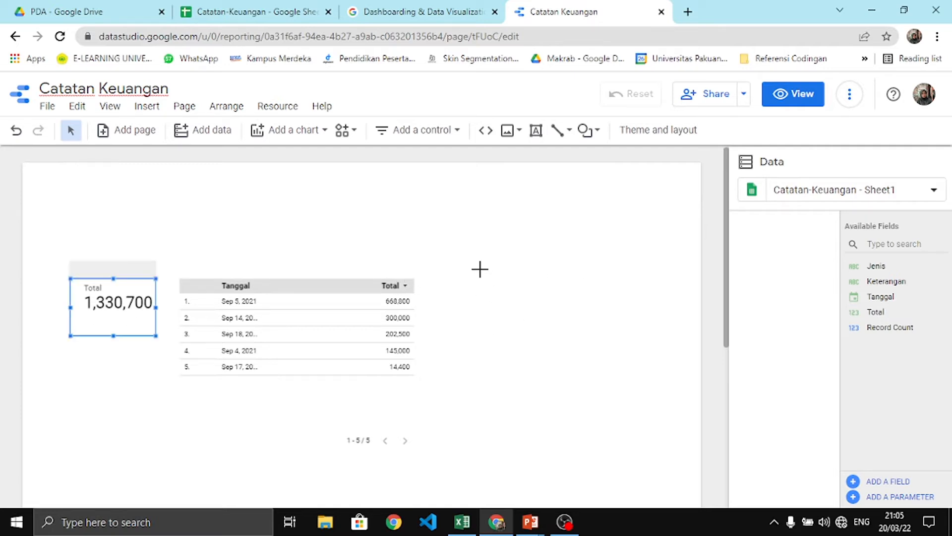
left_click_drag(874, 312, 79, 355)
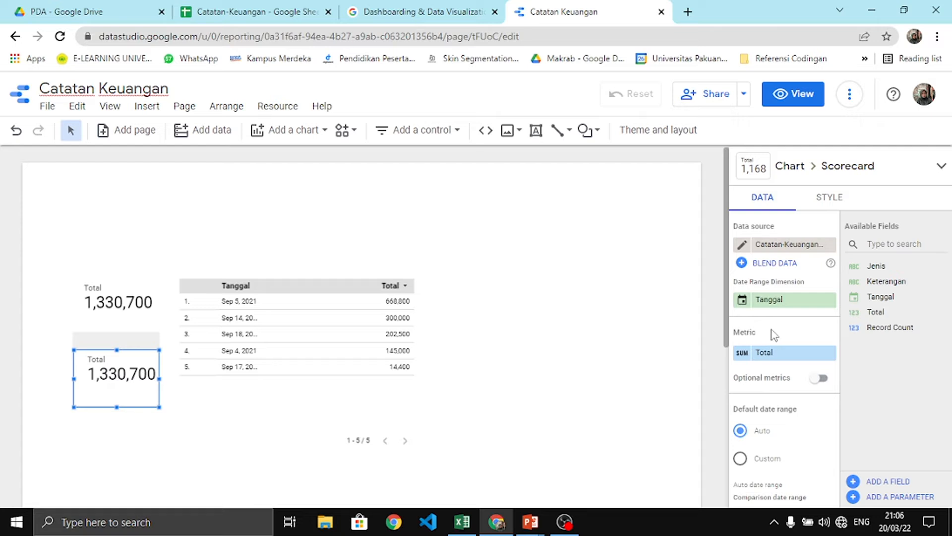
left_click(743, 353)
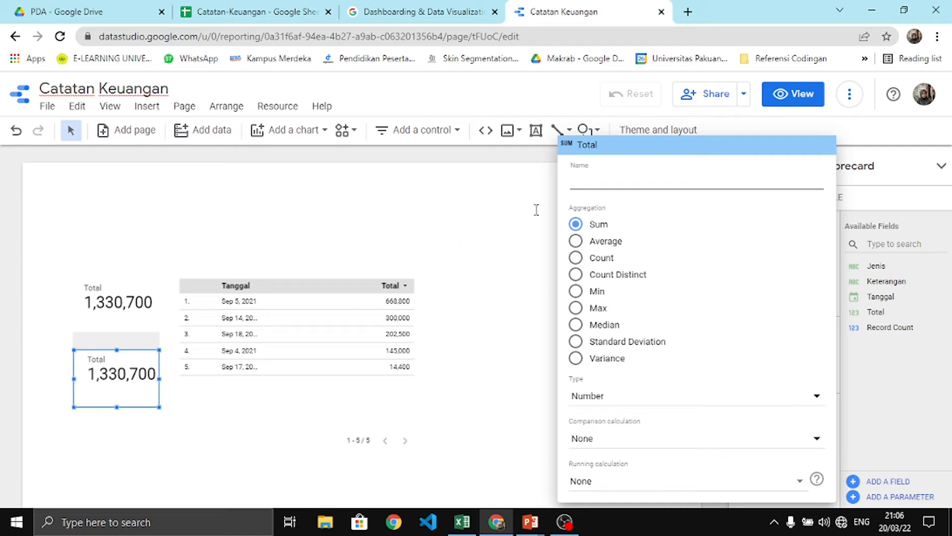
left_click(585, 174)
type("R")
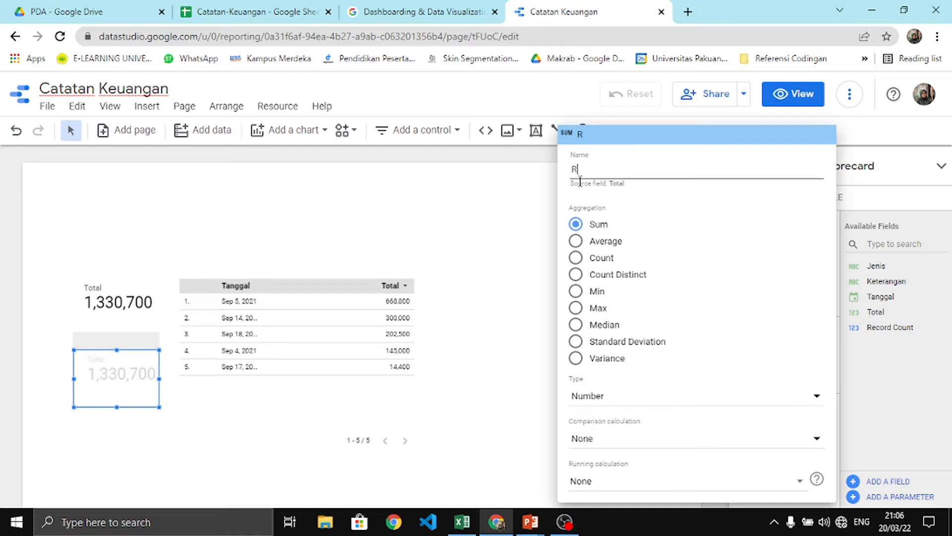
type("ata=ra")
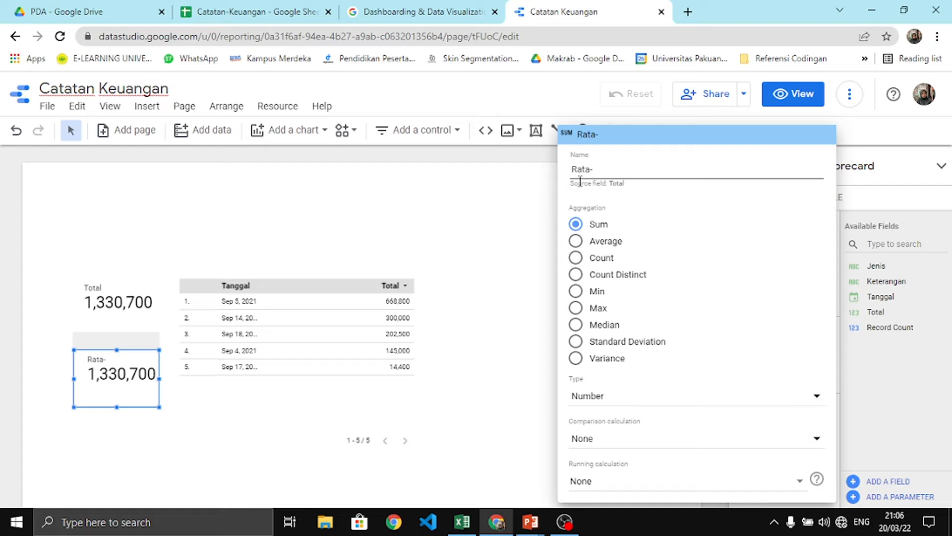
type("rata Pengeluaran")
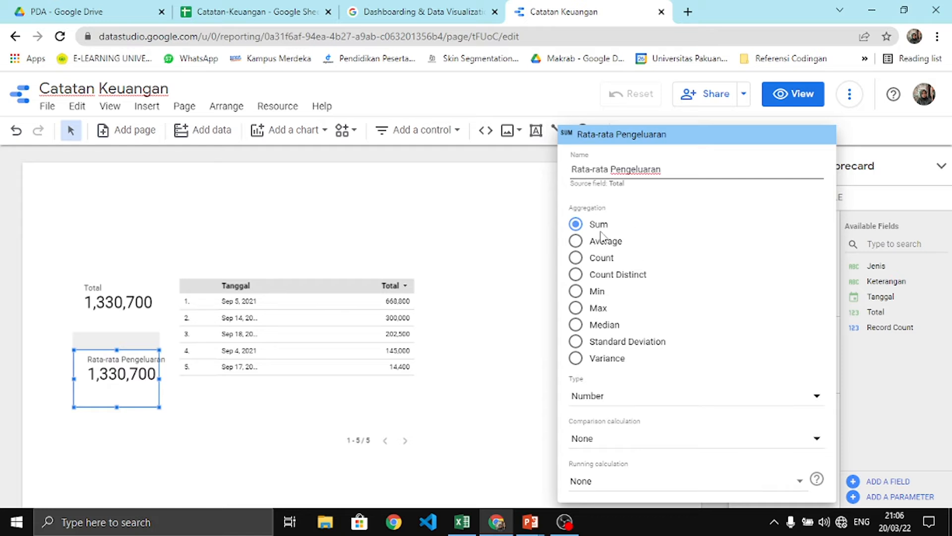
left_click(577, 242)
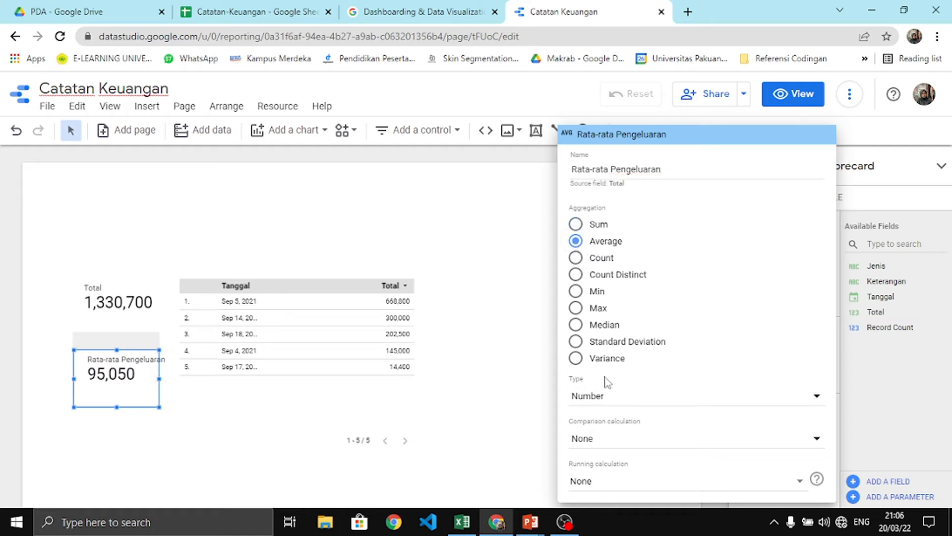
Try the Percent of total comparison calculation relative to corresponding data on the Rata-rata Pengeluaran metric, and set it back to None
left_click(626, 440)
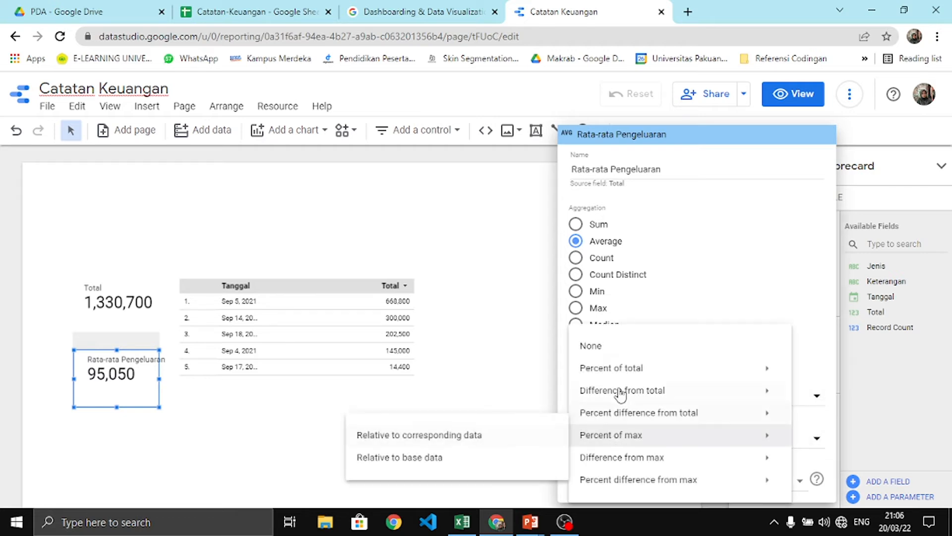
mouse_move(610, 377)
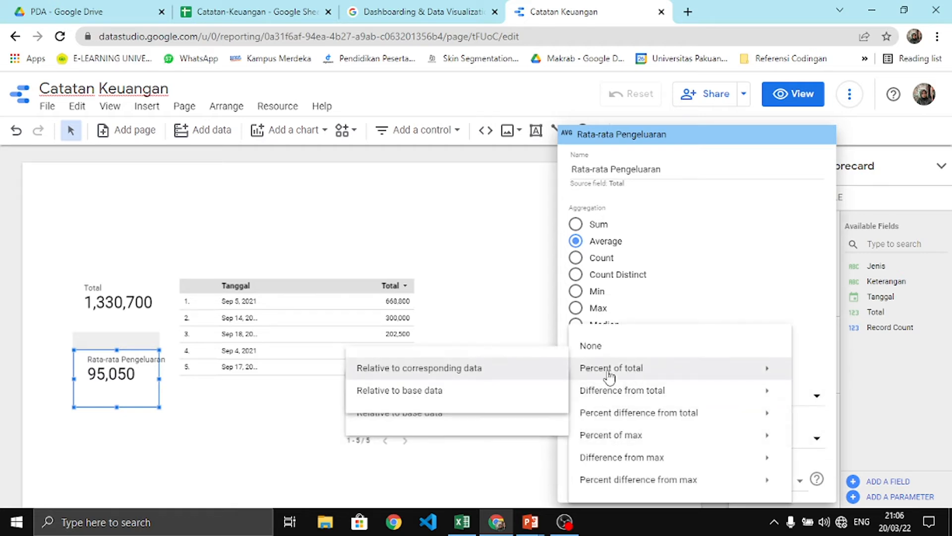
left_click(463, 371)
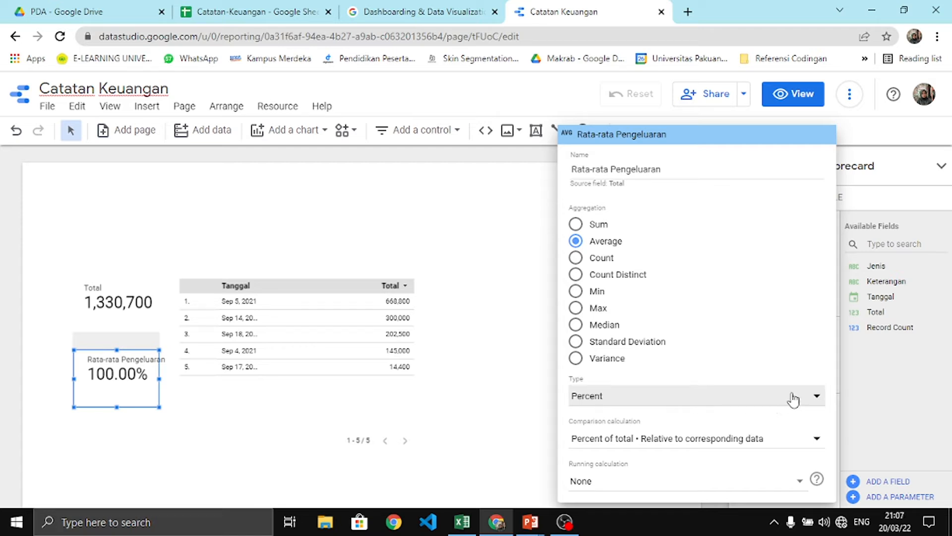
left_click(744, 438)
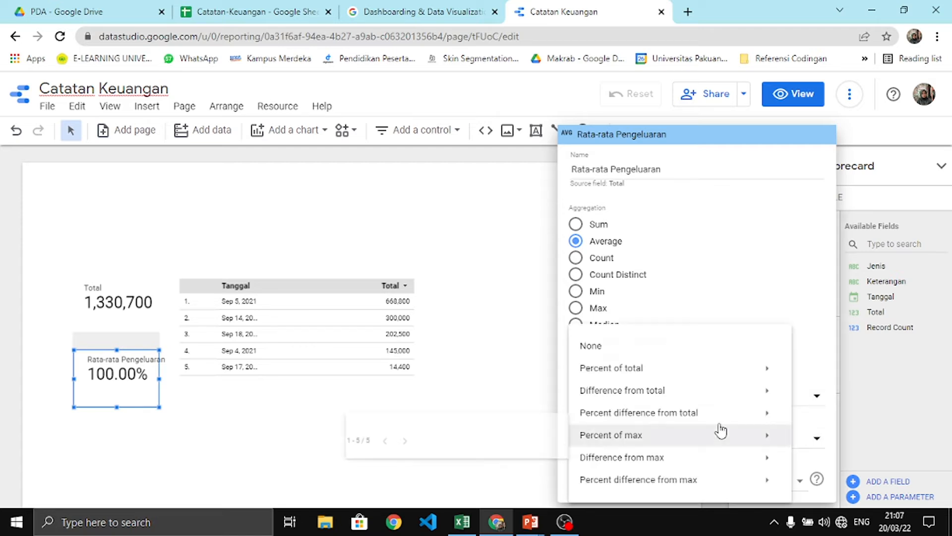
left_click(745, 346)
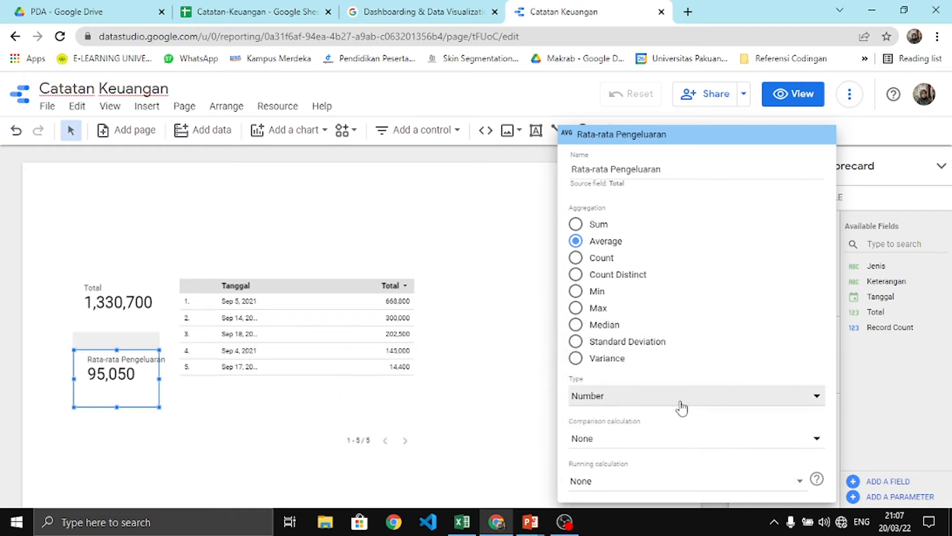
left_click(877, 434)
left_click(650, 382)
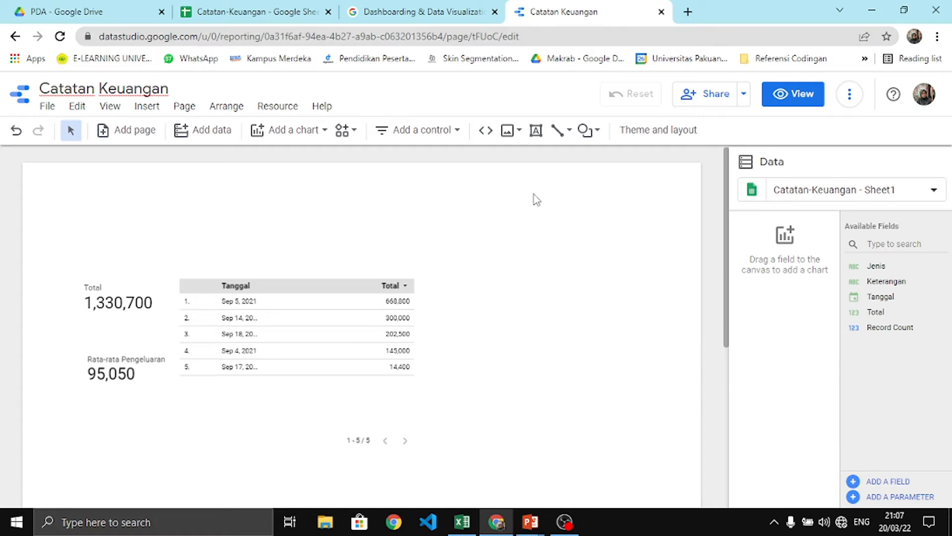
Insert a time series chart of Total by Tanggal to the right of the table, aligned with its upper edge
left_click(320, 131)
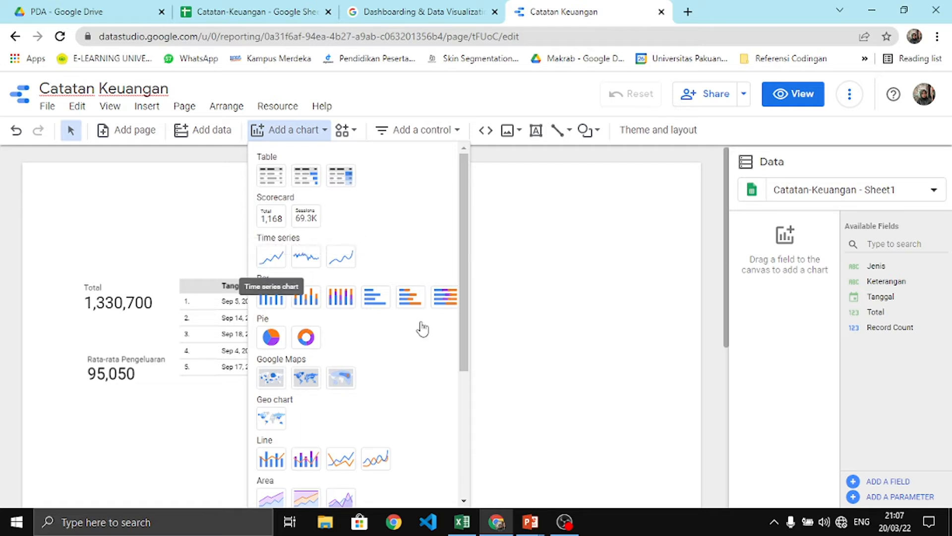
left_click(268, 268)
left_click(434, 280)
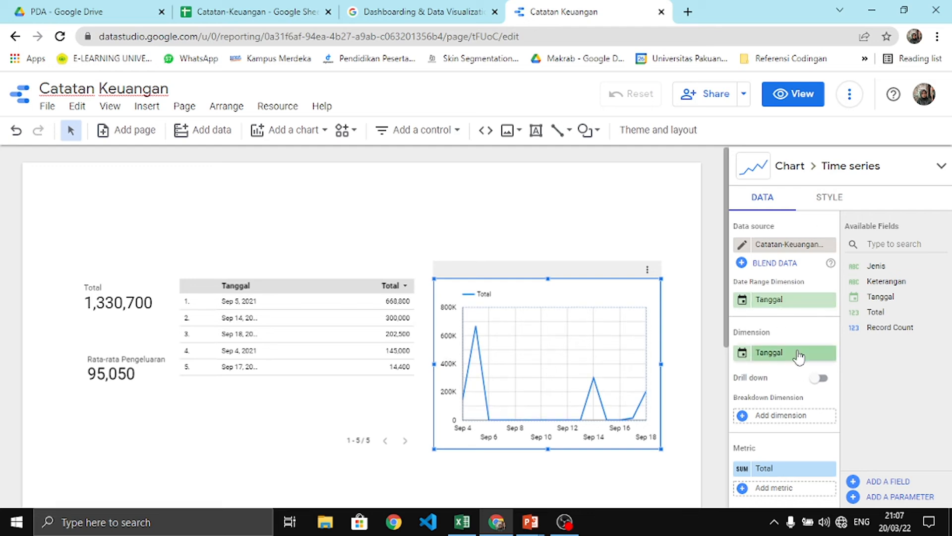
scroll(774, 369, "down", 2)
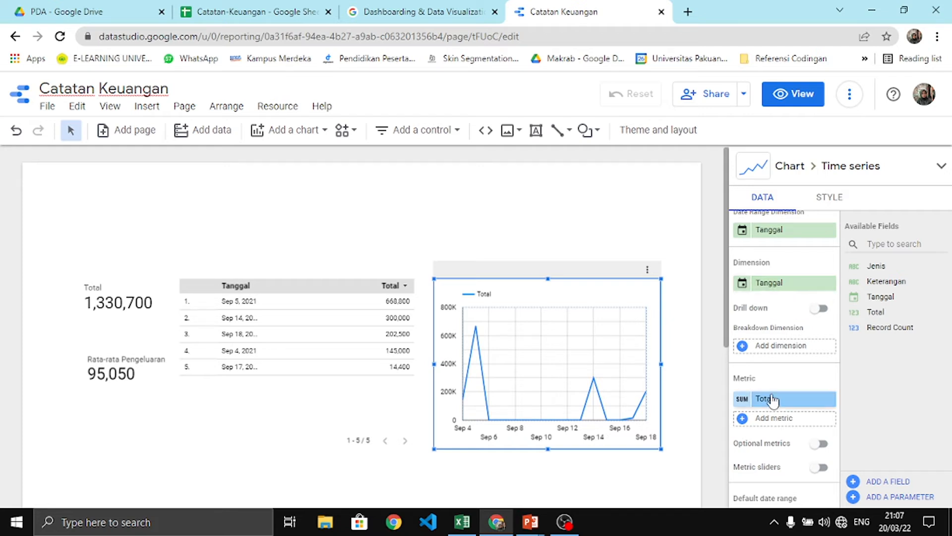
left_click(671, 298)
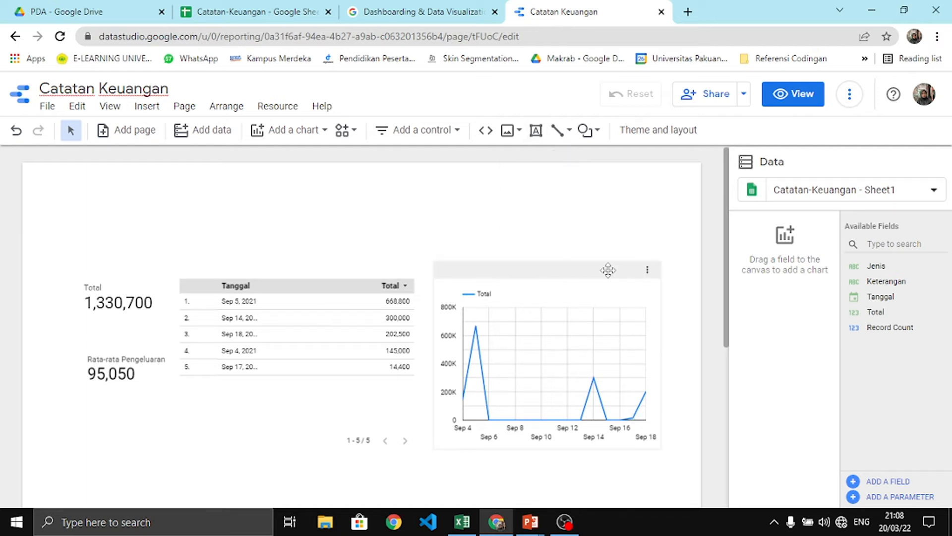
Try the smoothed time series type on the Total line chart, and switch it back to the plain time series
left_click(557, 337)
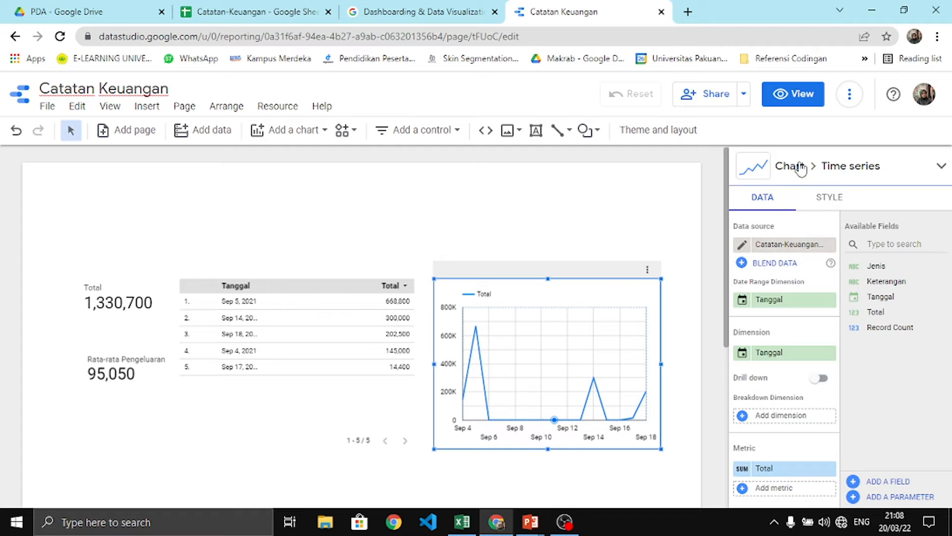
left_click(832, 167)
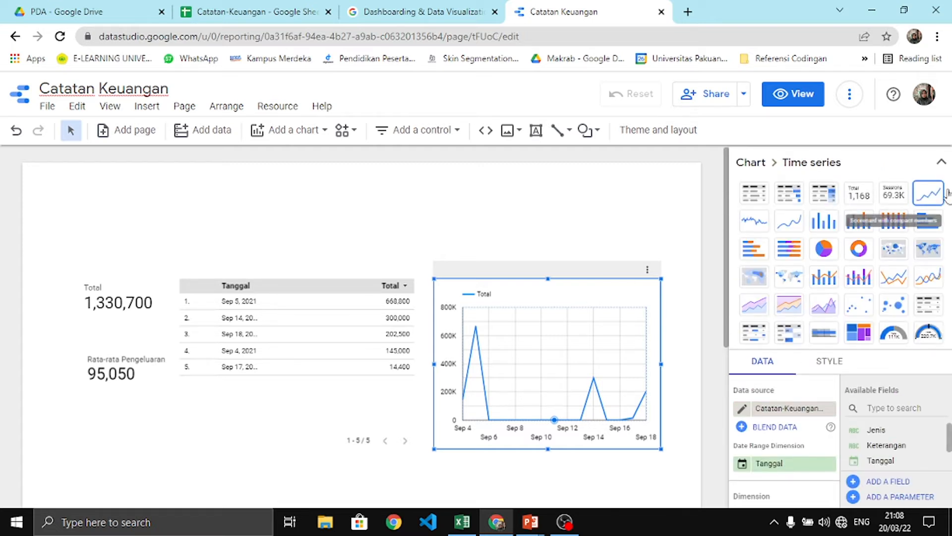
left_click(792, 230)
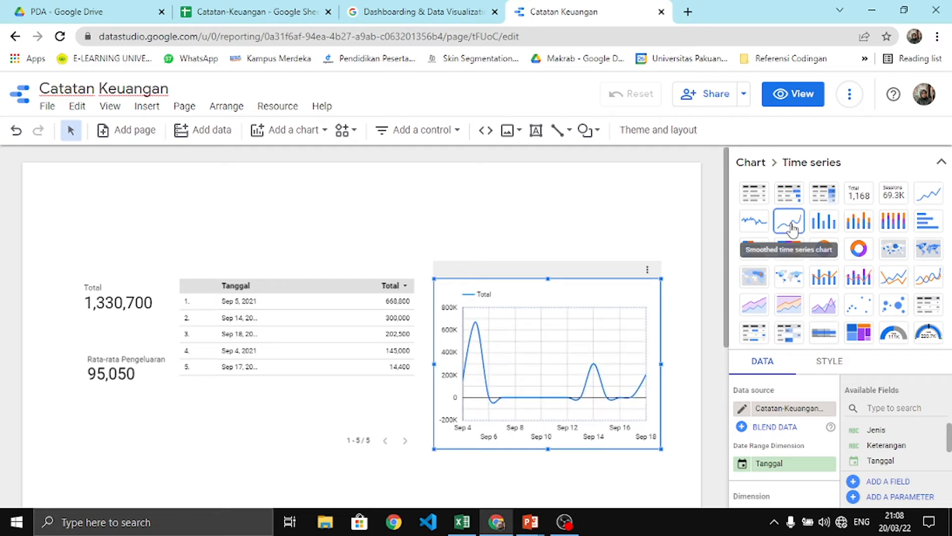
left_click(924, 201)
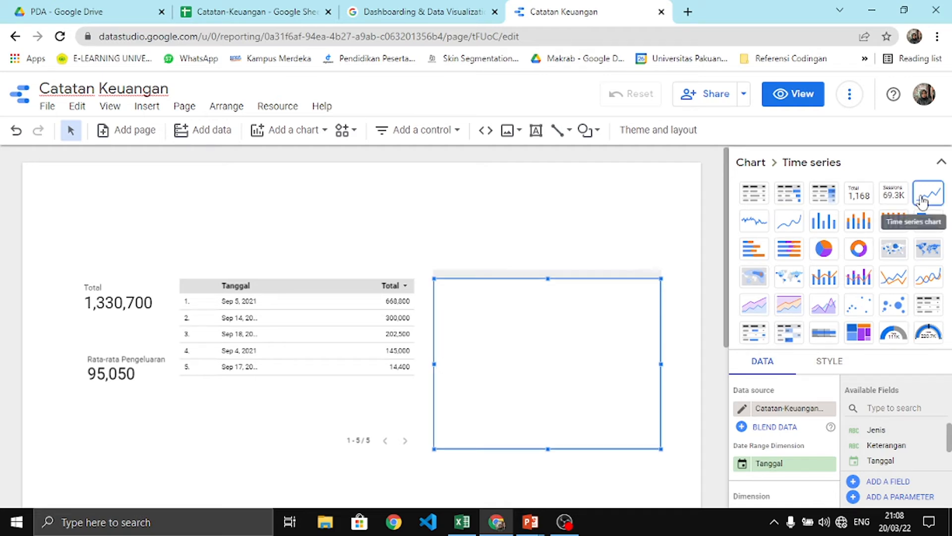
left_click(706, 240)
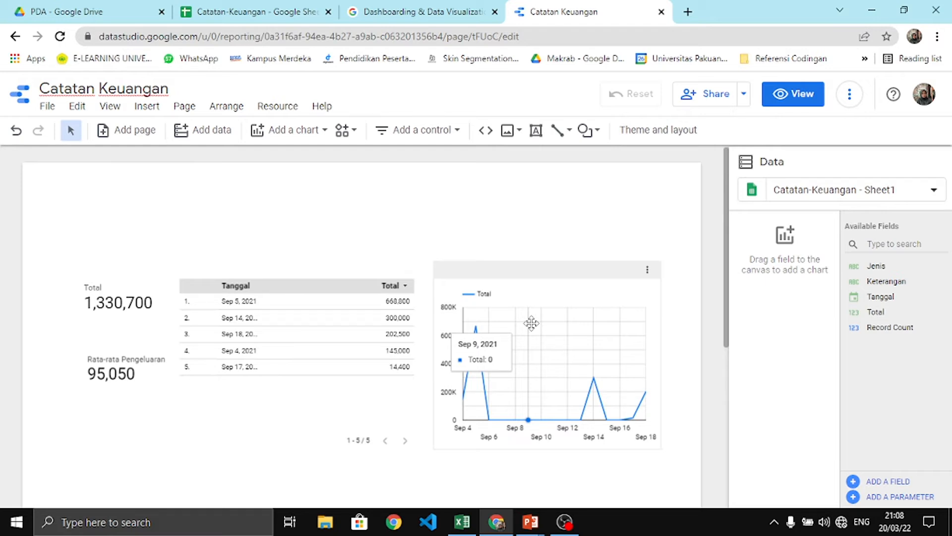
Insert a pie chart of Total below the scorecards, aligned with their left edge, and set its dimension to Jenis
scroll(510, 317, "down", 3)
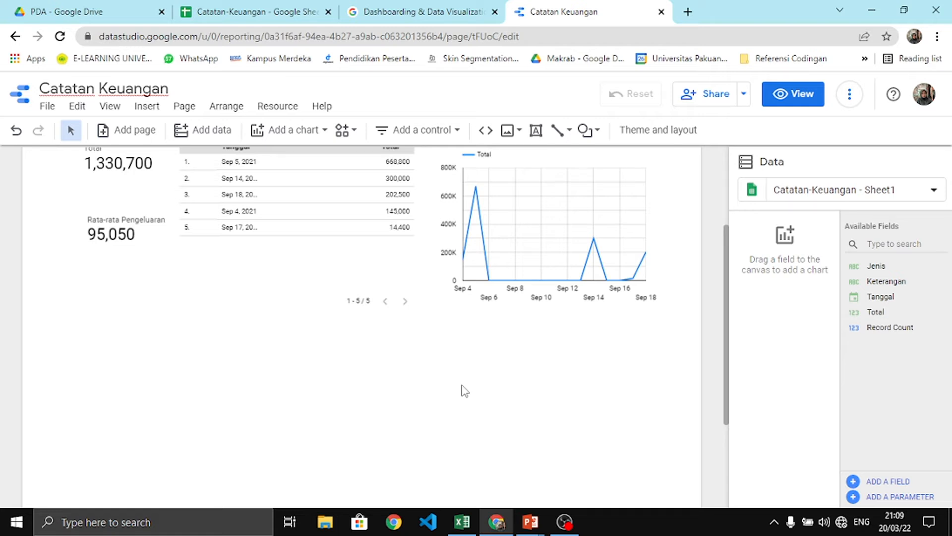
scroll(512, 319, "up", 2)
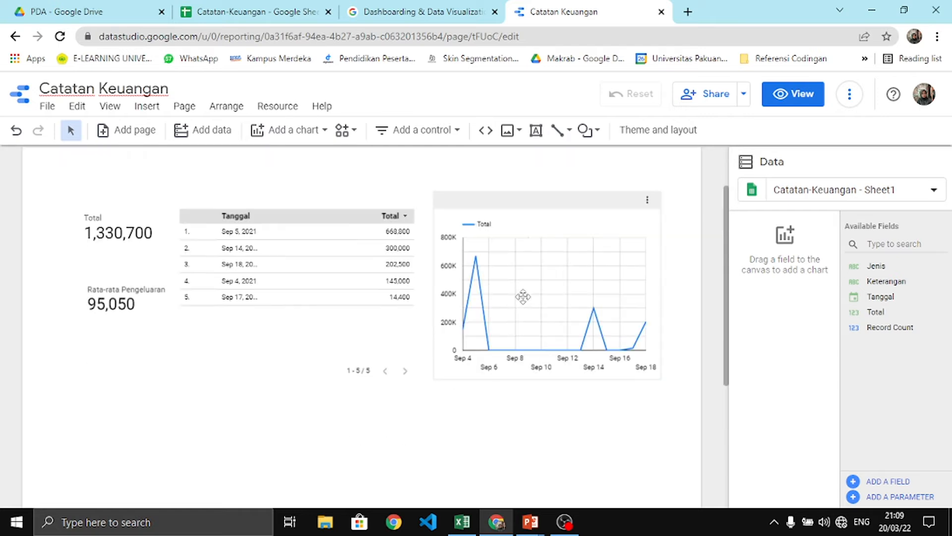
scroll(524, 293, "down", 2)
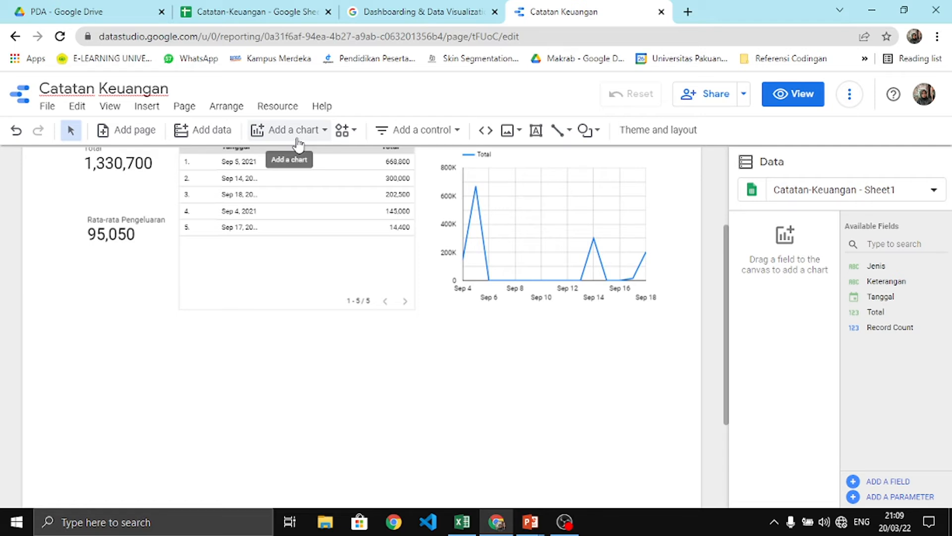
left_click(324, 131)
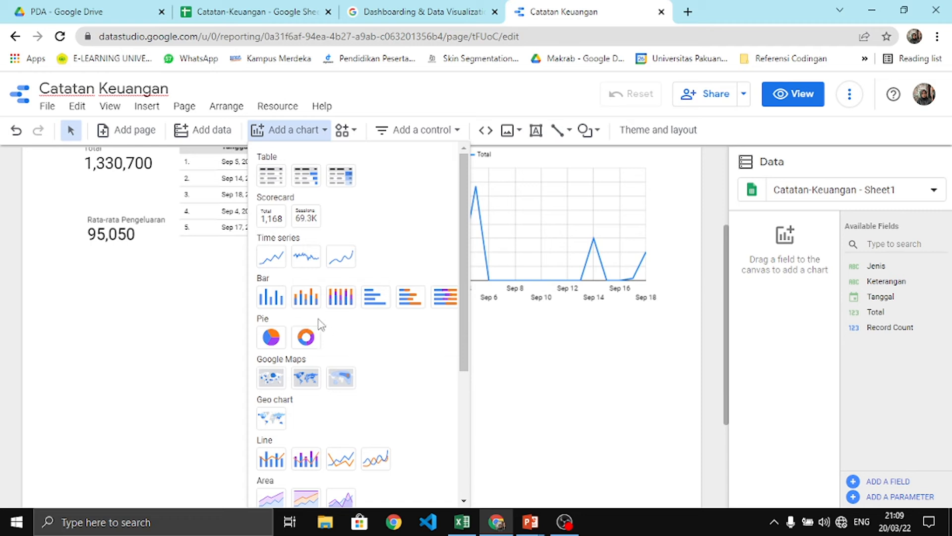
left_click(272, 337)
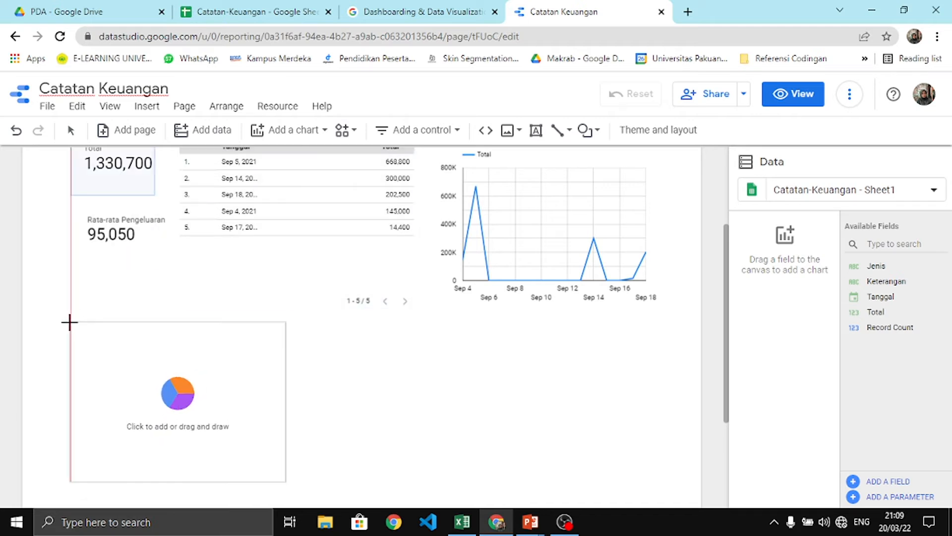
left_click(70, 323)
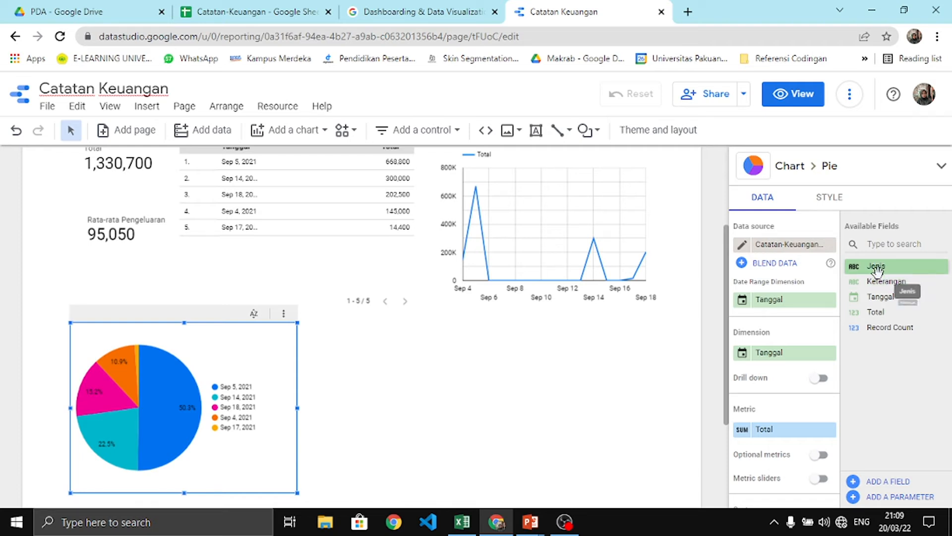
left_click_drag(876, 267, 799, 350)
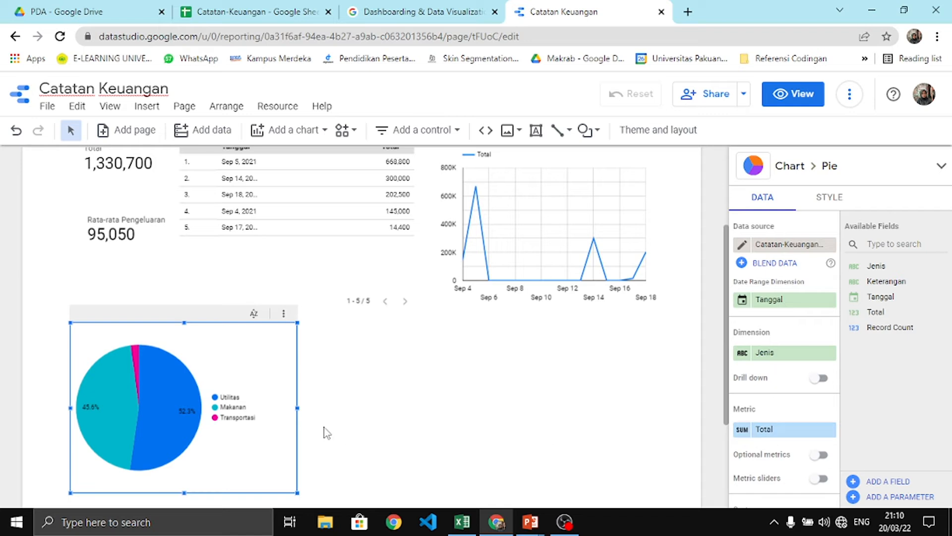
left_click(350, 400)
left_click(141, 409)
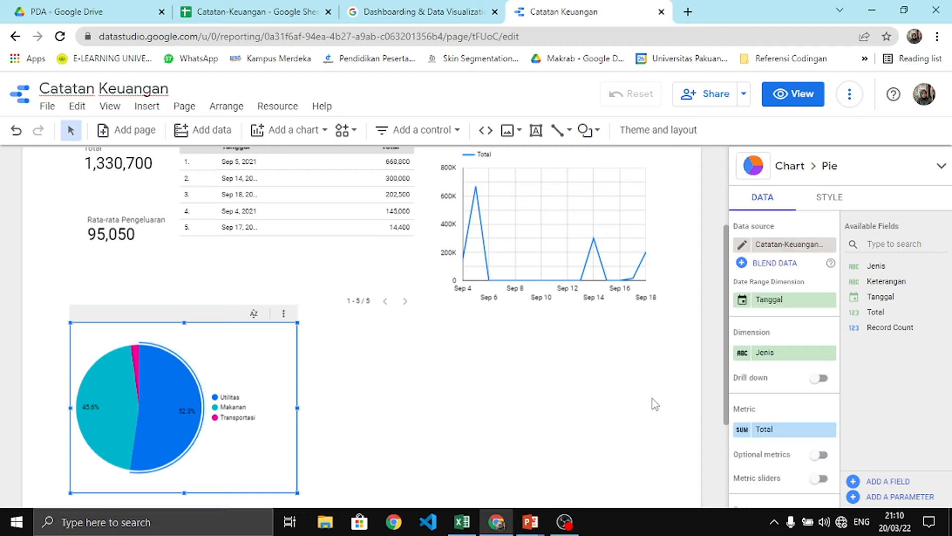
scroll(597, 394, "down", 3)
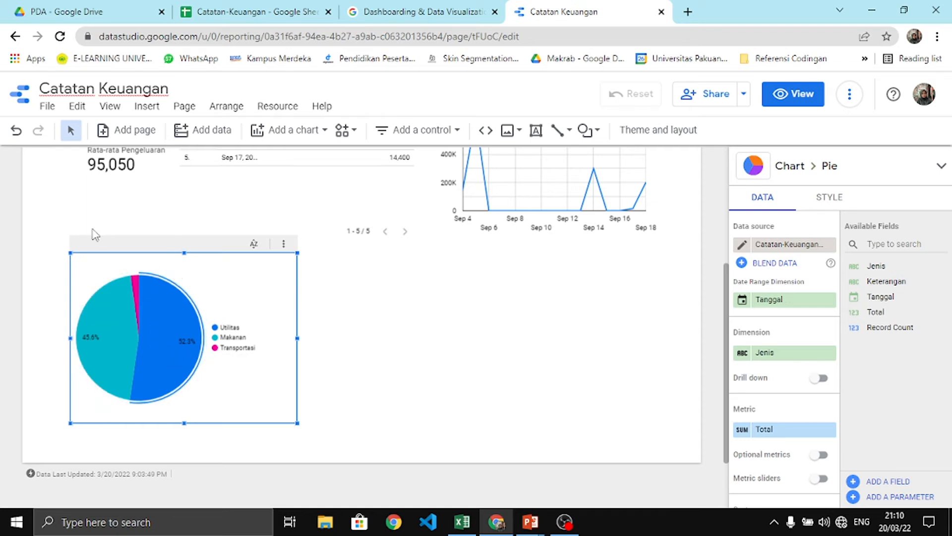
Insert a pivot table to the right of the pie chart, aligned with its upper edge
mouse_move(142, 317)
mouse_move(184, 357)
left_click(415, 340)
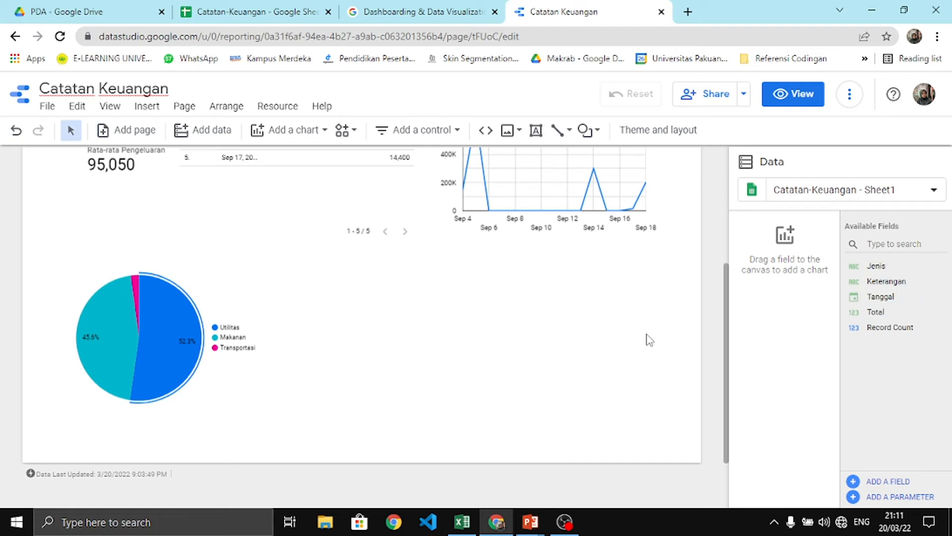
left_click(319, 132)
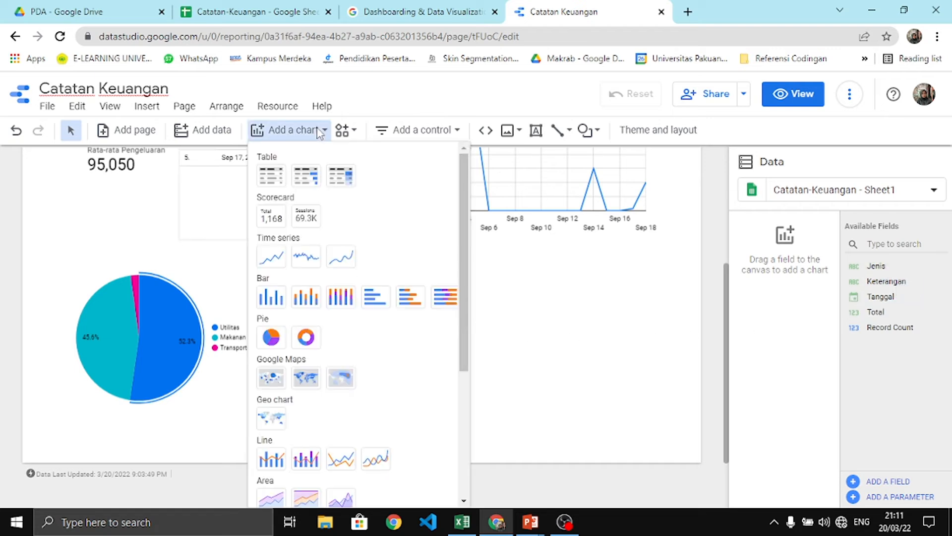
scroll(367, 425, "down", 4)
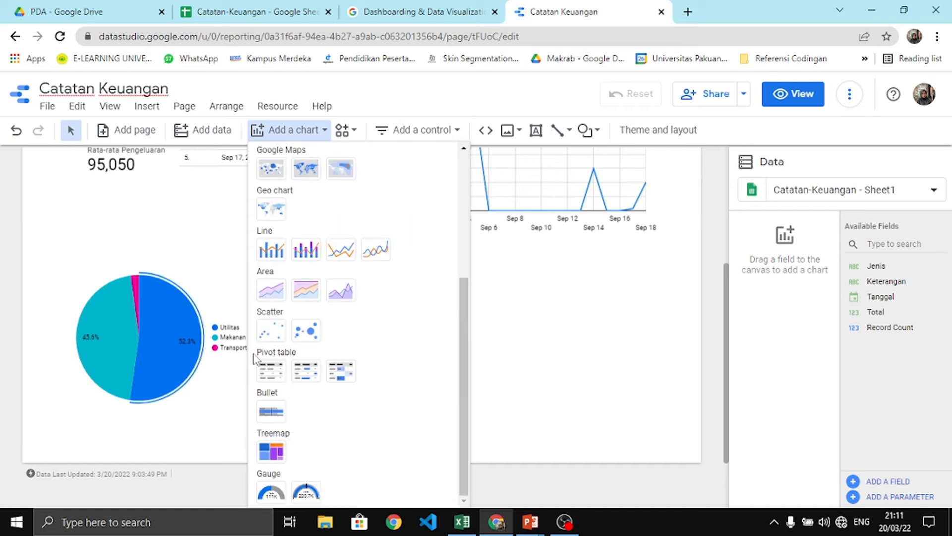
left_click(268, 378)
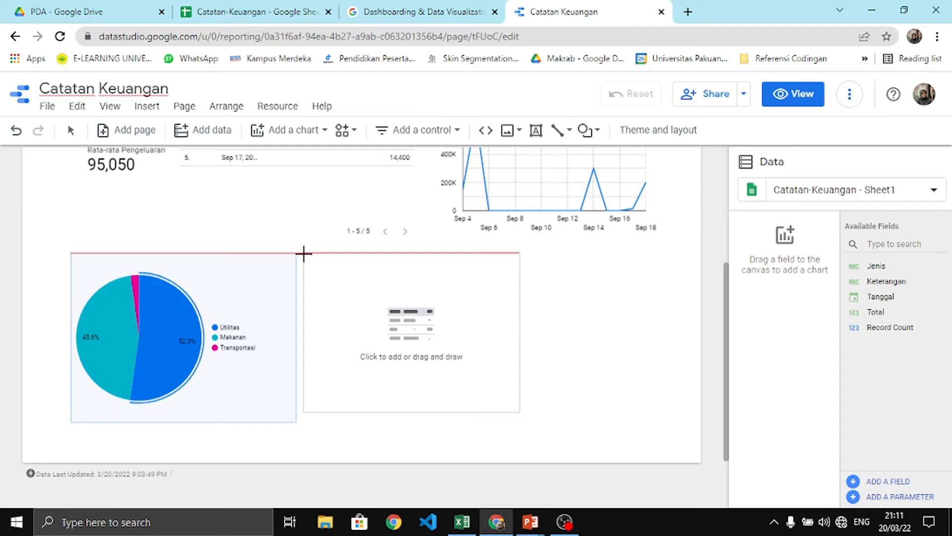
left_click(304, 254)
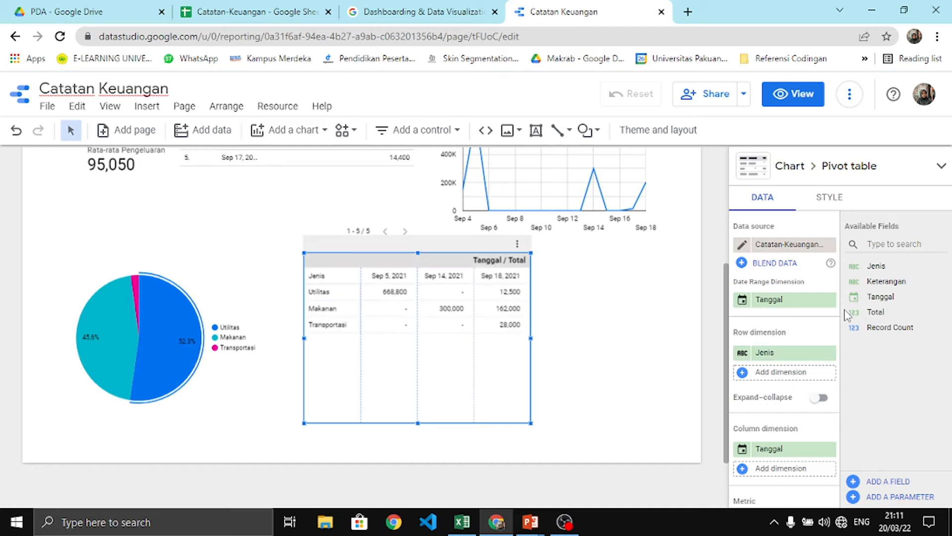
Set the pivot table's row dimension to Tanggal and its column dimension to Jenis only
scroll(799, 347, "down", 4)
scroll(799, 297, "up", 4)
scroll(791, 336, "down", 2)
scroll(790, 333, "down", 2)
scroll(791, 331, "up", 2)
scroll(791, 329, "up", 1)
scroll(790, 328, "down", 1)
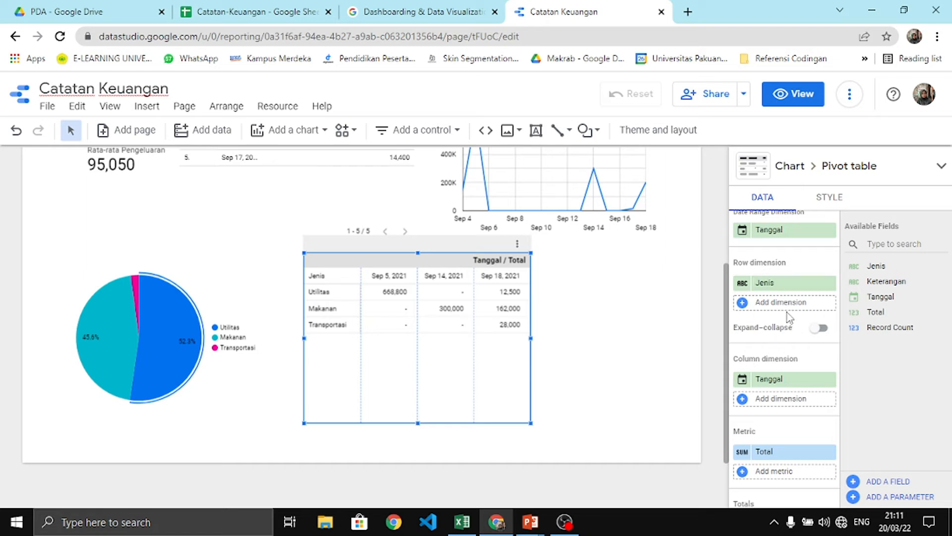
mouse_move(880, 296)
left_mouse_down()
mouse_move(771, 276)
mouse_move(878, 300)
left_mouse_up()
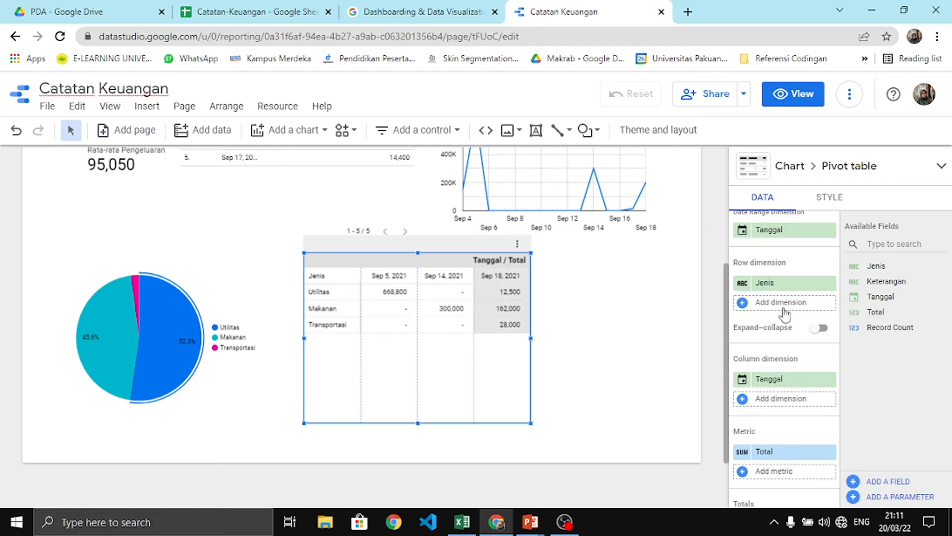
left_click_drag(855, 296, 755, 281)
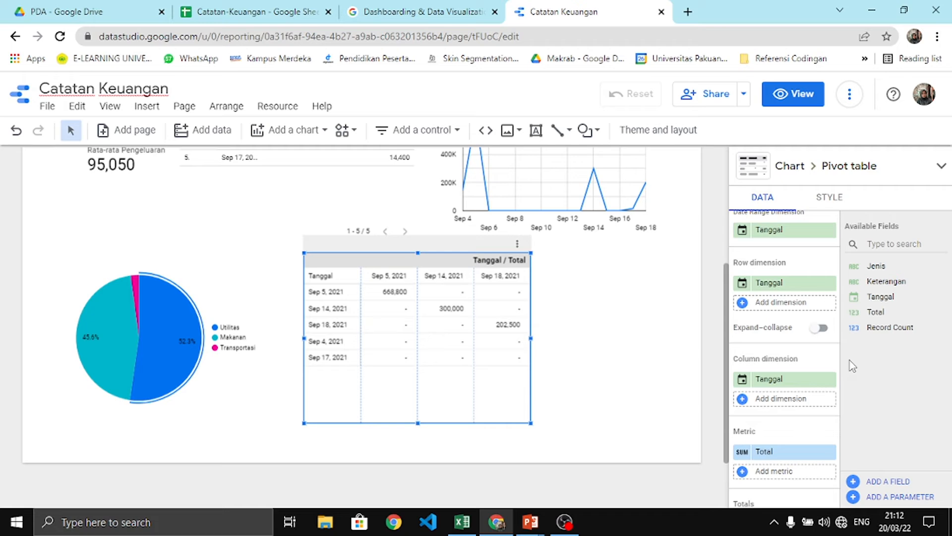
left_click_drag(880, 269, 776, 379)
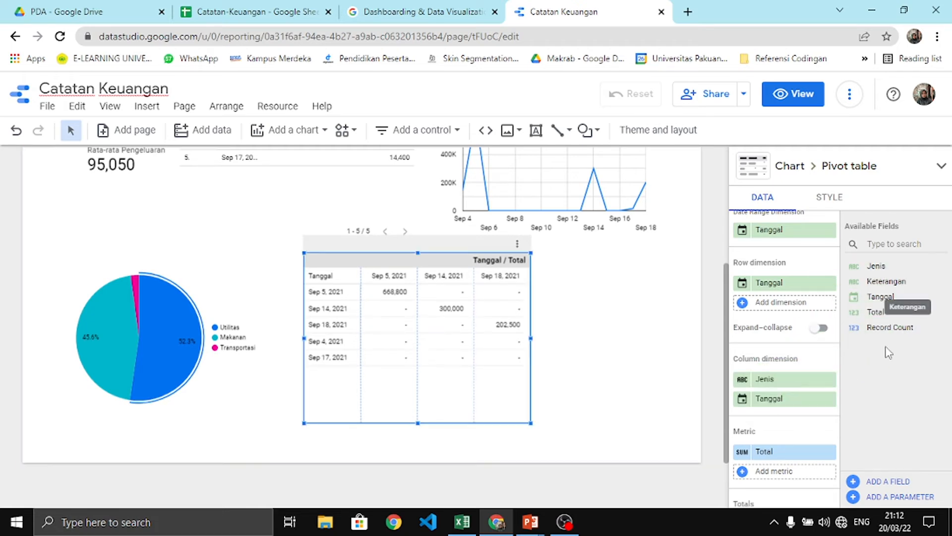
left_click(830, 398)
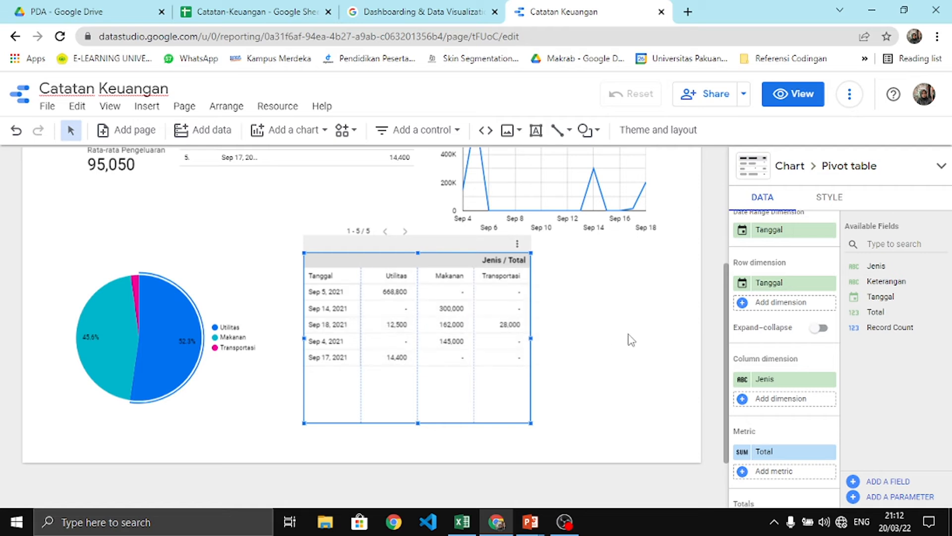
left_click(580, 329)
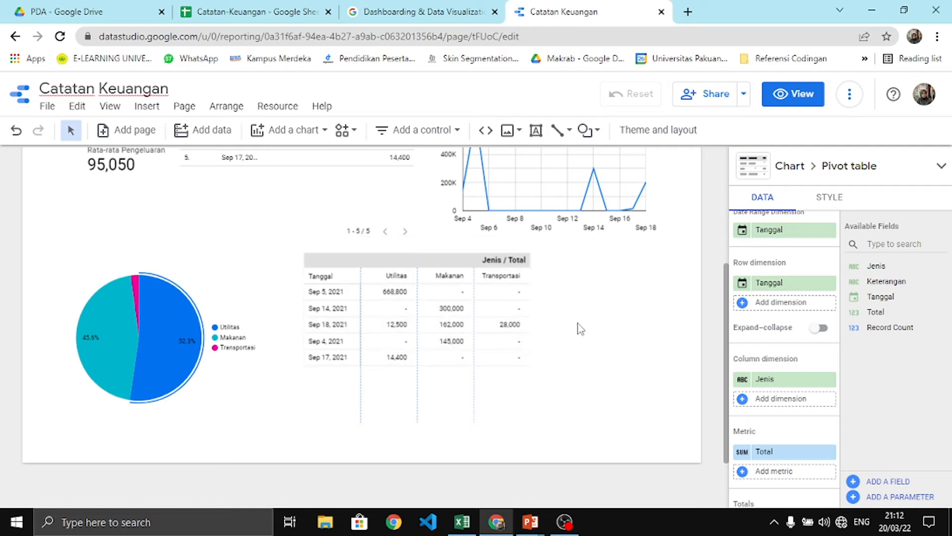
left_click(607, 323)
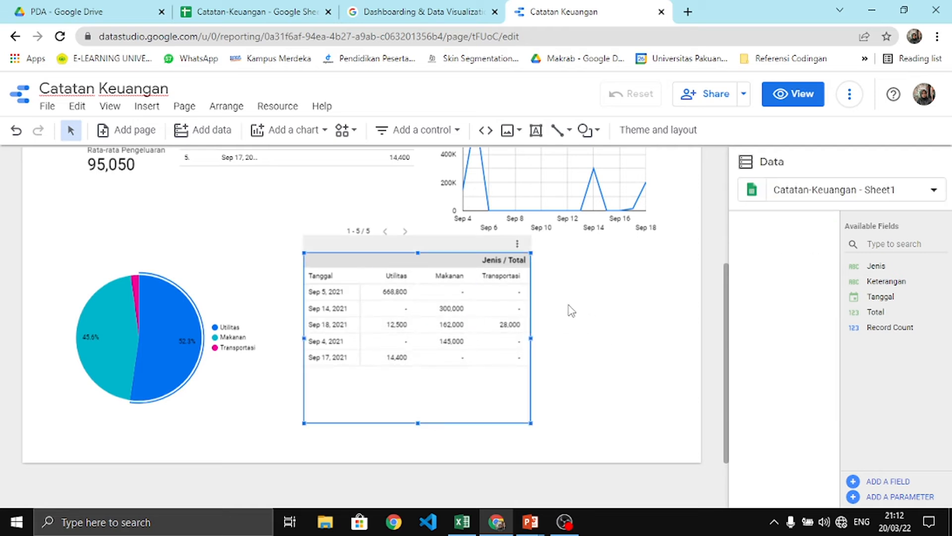
Try Keterangan as an additional row dimension above Tanggal in the pivot table, and widen the table to fit its columns
left_click(531, 314)
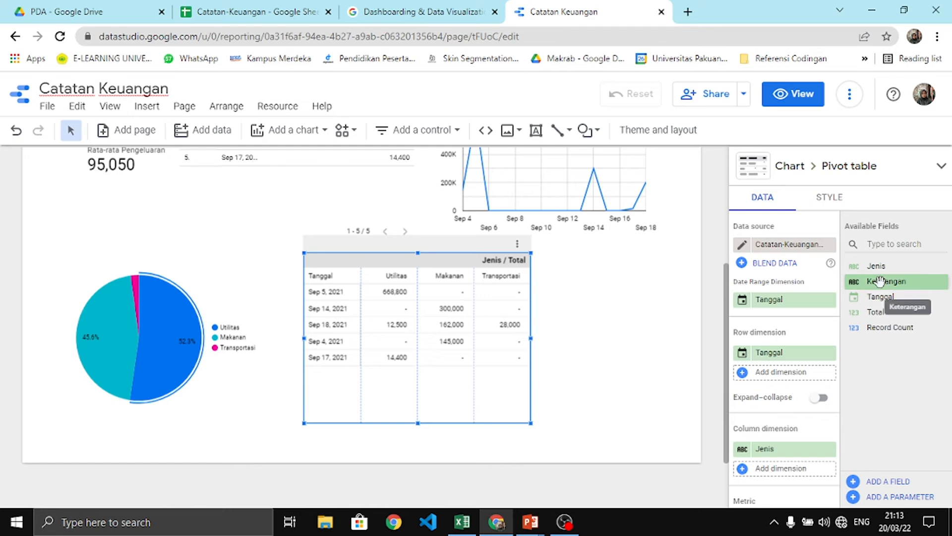
left_click_drag(879, 281, 767, 357)
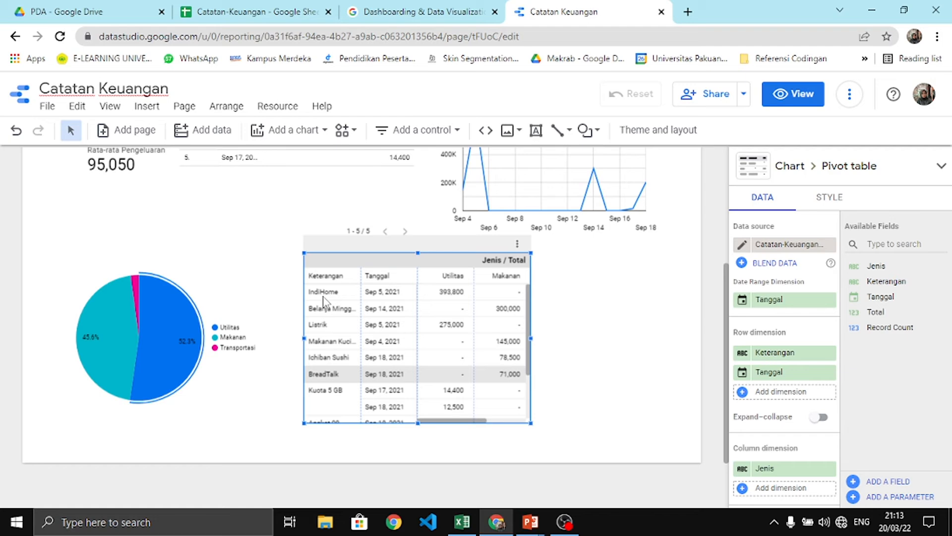
left_click_drag(532, 331, 623, 333)
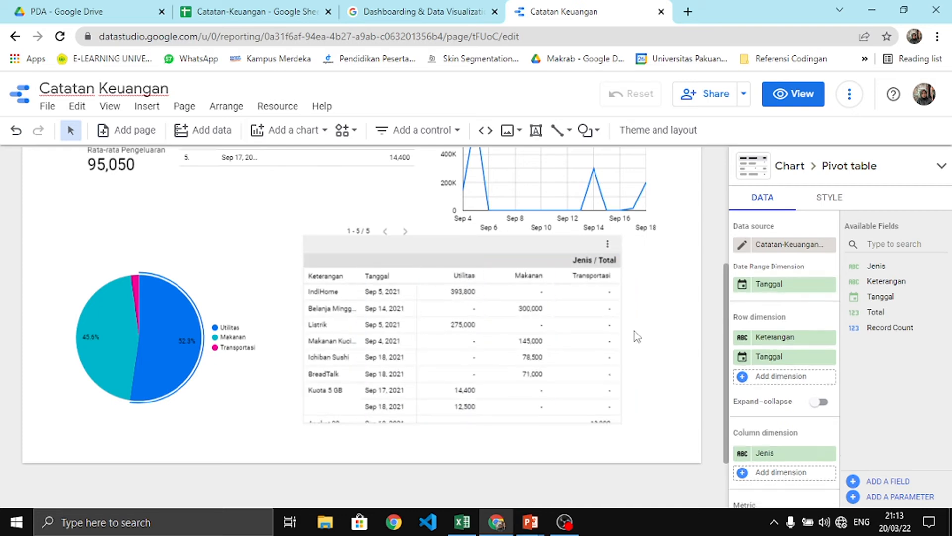
left_click(642, 334)
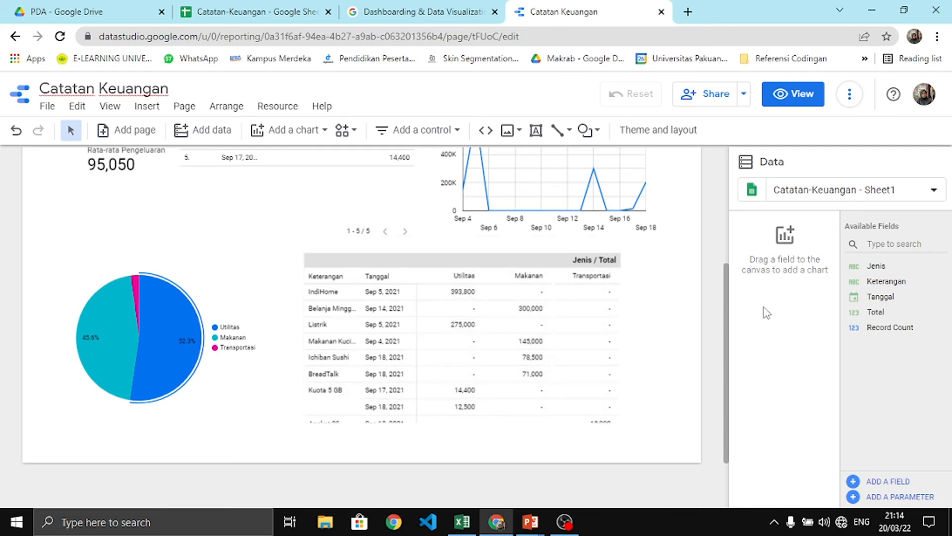
Remove Keterangan from the pivot table's row dimensions and narrow the table back to its former width
left_click(530, 290)
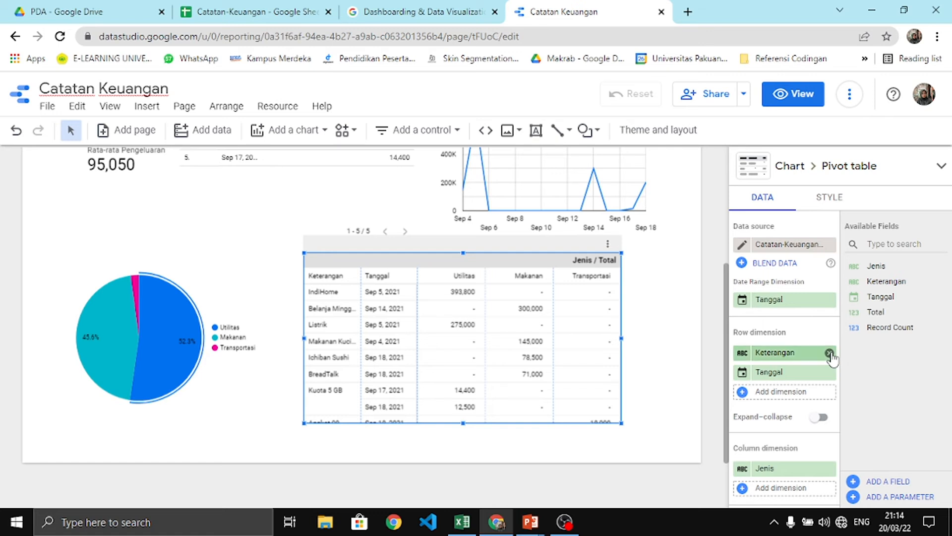
left_click(830, 354)
left_click_drag(621, 339, 536, 349)
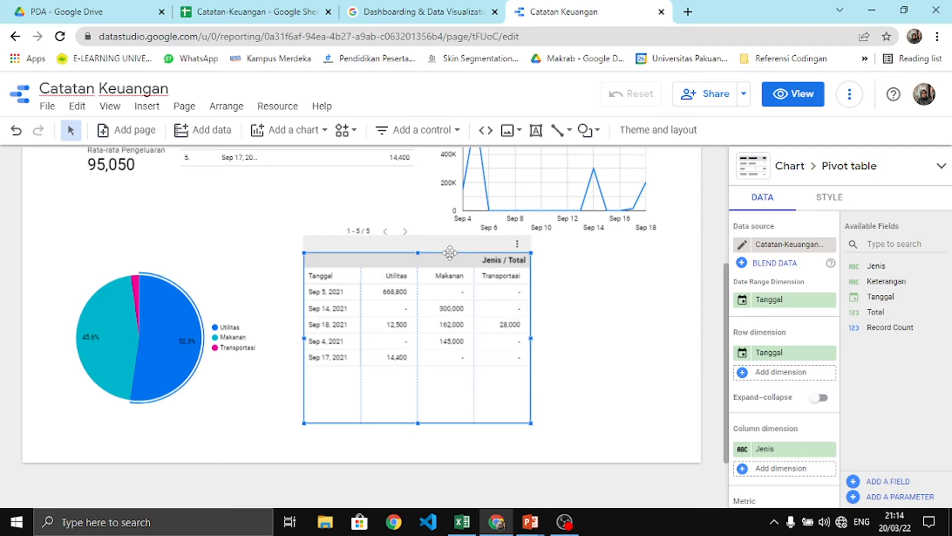
Nudge the pivot table slightly down and to the left beside the pie chart
mouse_move(436, 260)
left_mouse_down()
mouse_move(443, 301)
mouse_move(433, 266)
left_mouse_up()
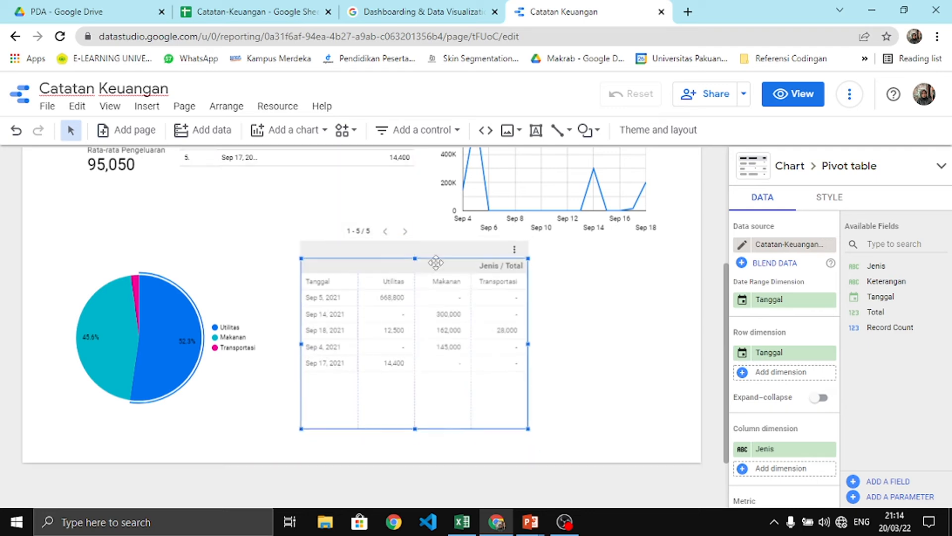
left_click(233, 461)
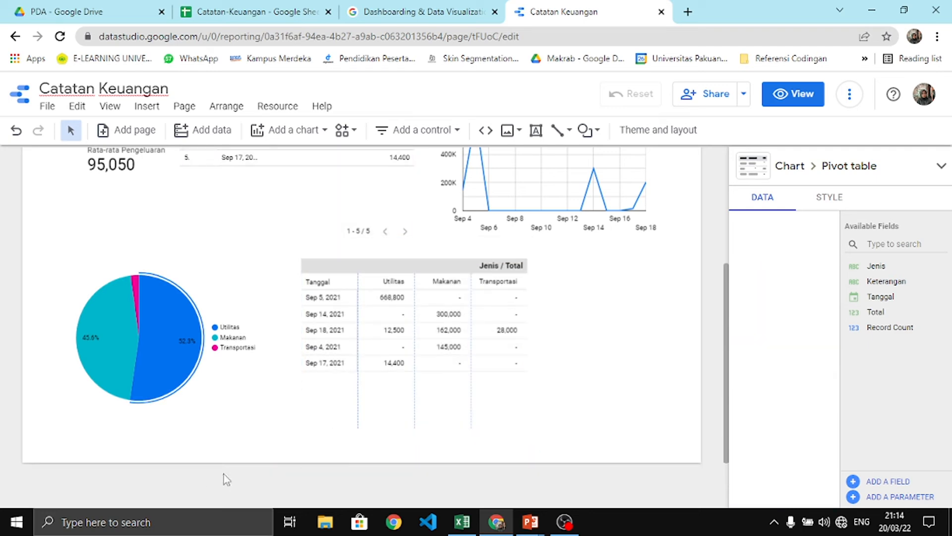
scroll(399, 460, "down", 2)
scroll(432, 367, "up", 3)
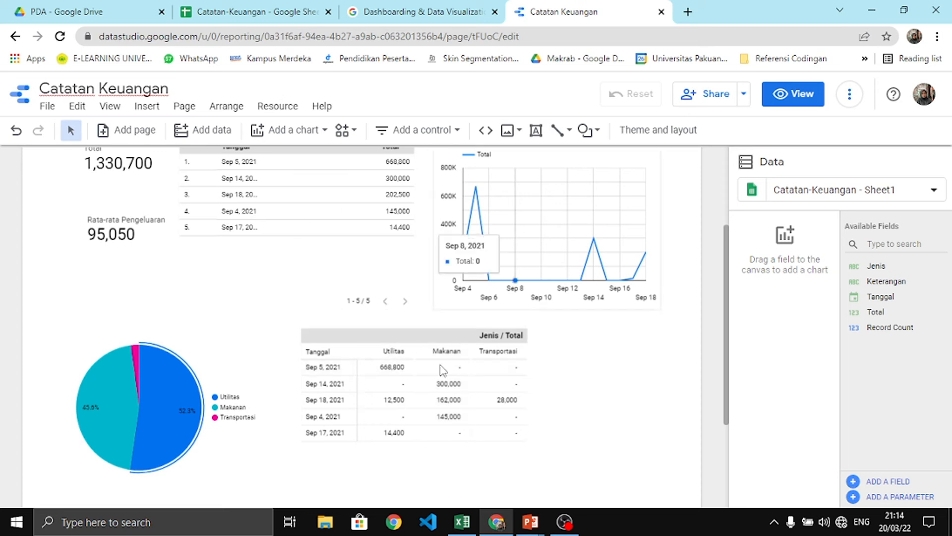
scroll(605, 372, "down", 2)
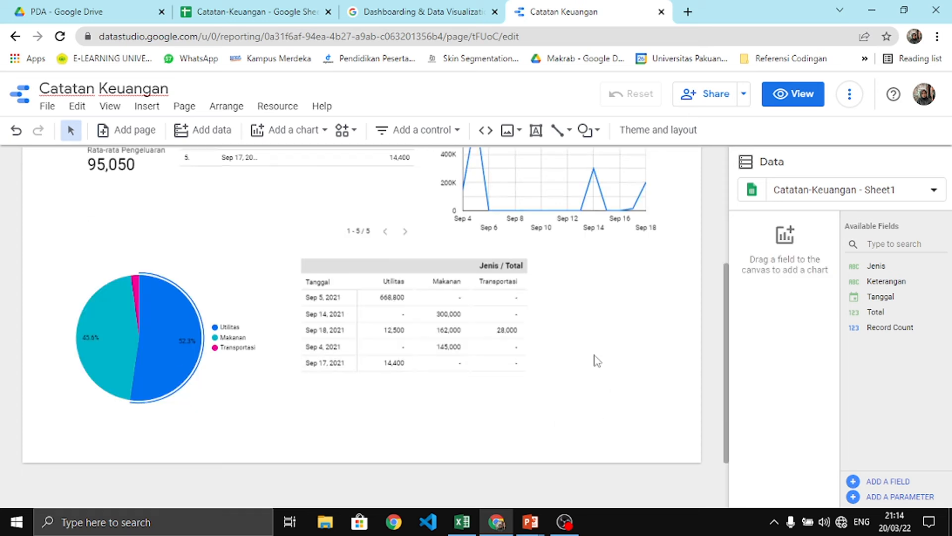
mouse_move(478, 335)
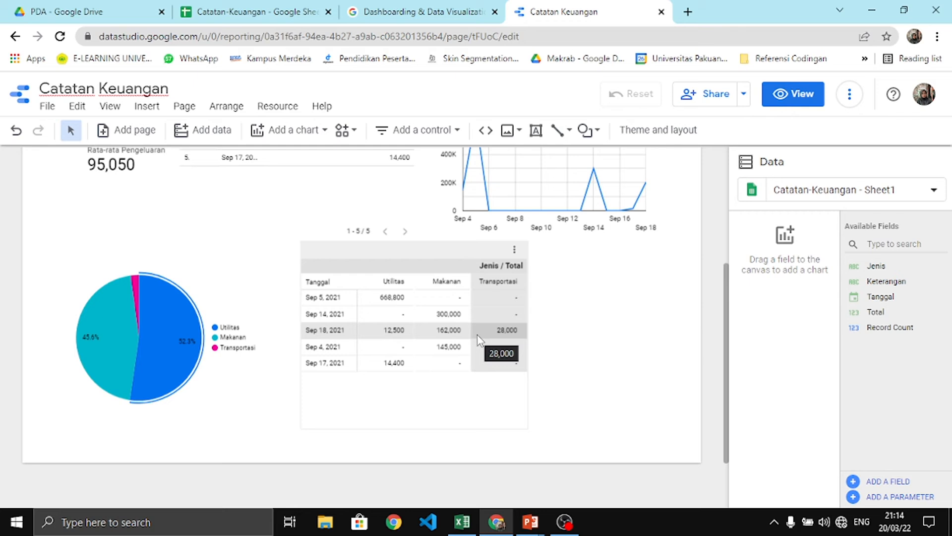
Show grand totals for both rows and columns in the pivot table, and widen it to fit all columns
left_click(449, 302)
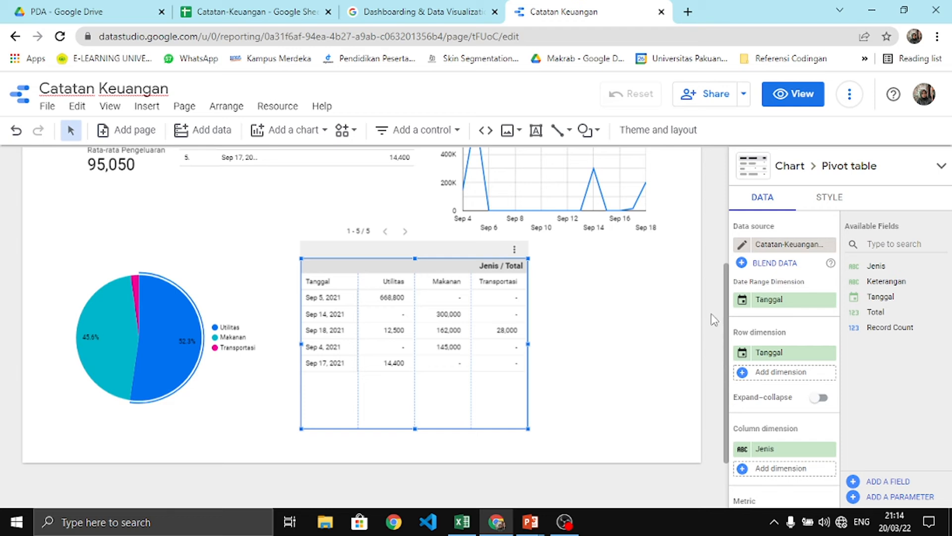
scroll(777, 412, "down", 4)
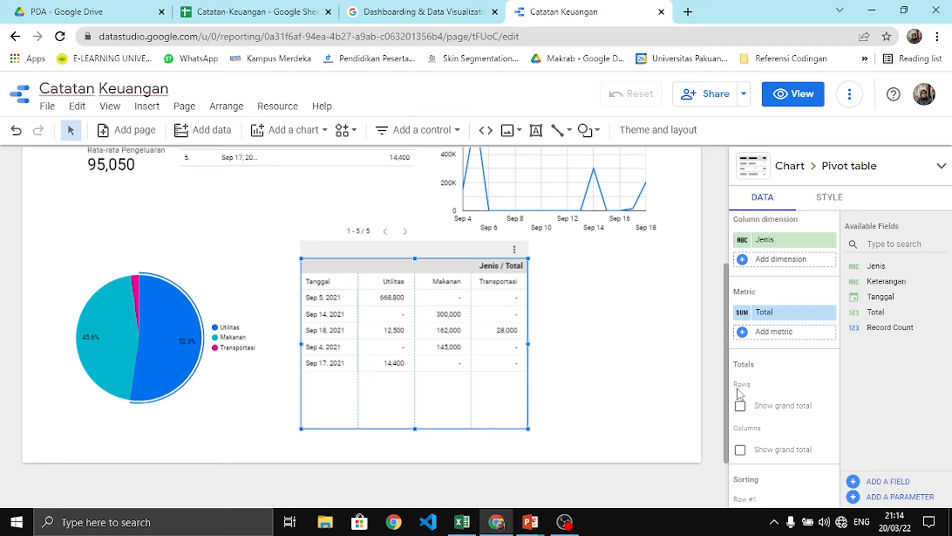
left_click(740, 405)
left_click(740, 450)
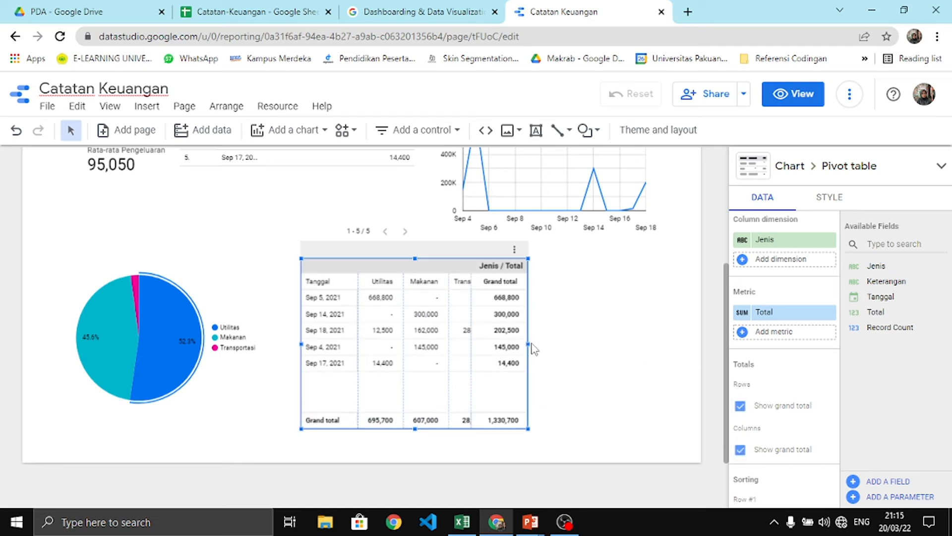
left_click_drag(529, 343, 613, 341)
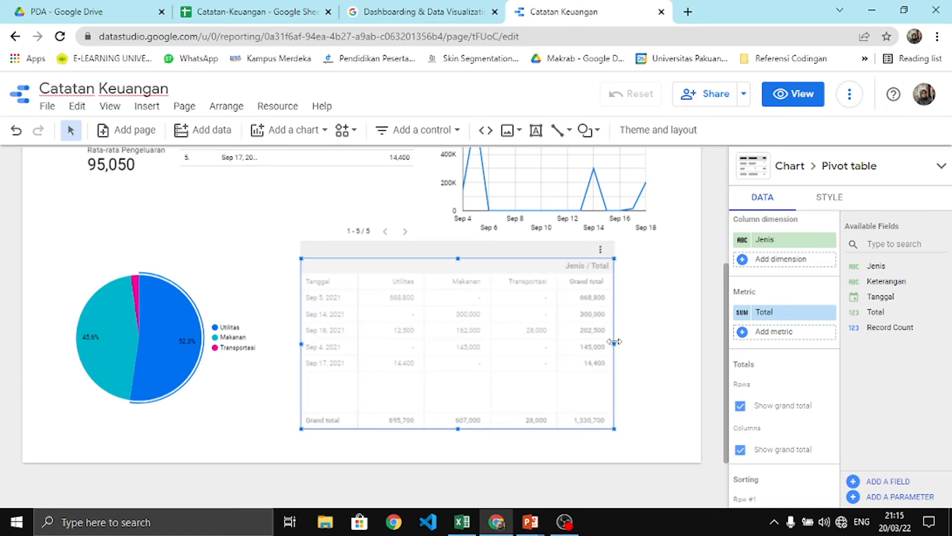
left_click(657, 365)
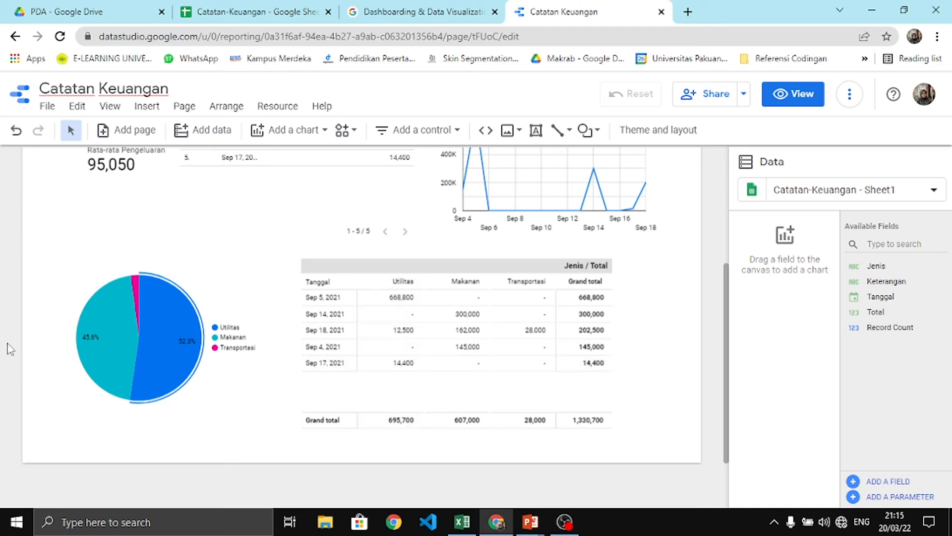
Add a date range control to the empty area above the Tanggal table and the time series chart
scroll(381, 296, "up", 4)
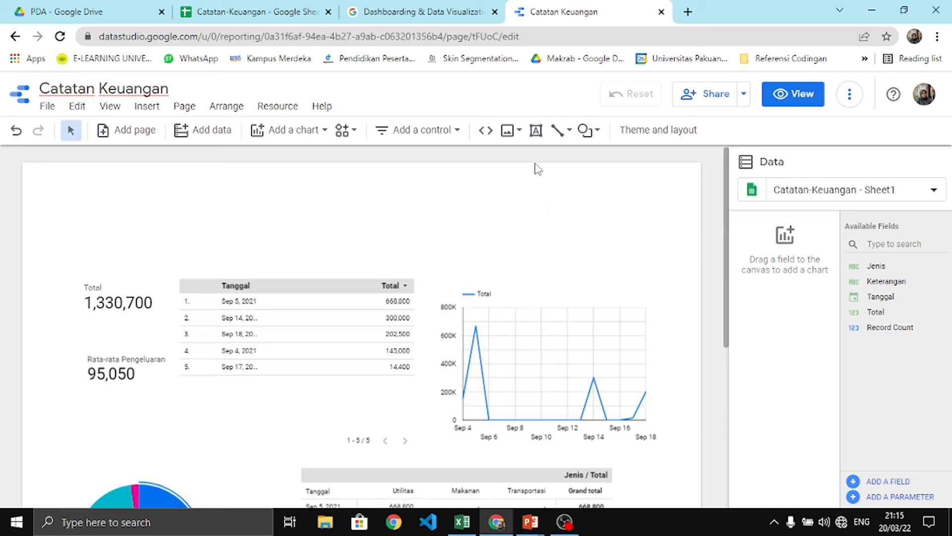
left_click(457, 131)
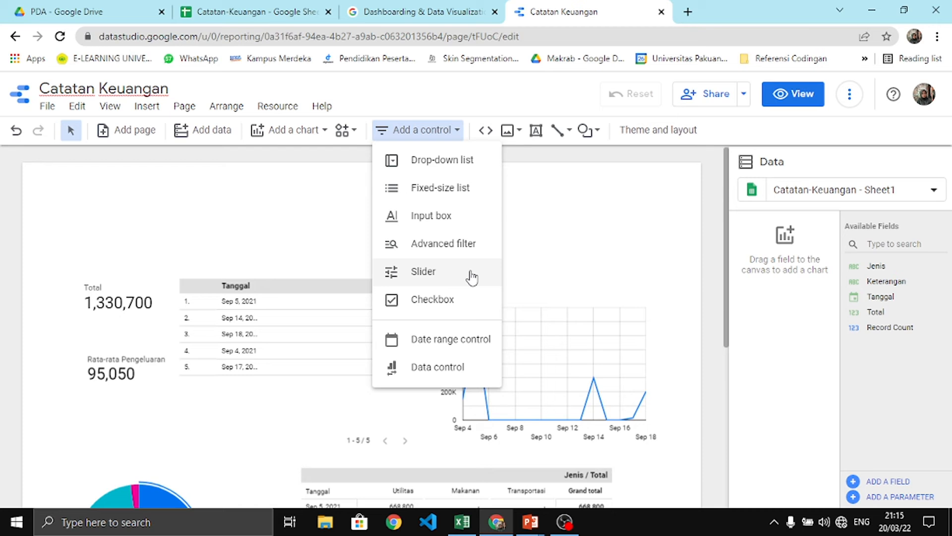
left_click(440, 340)
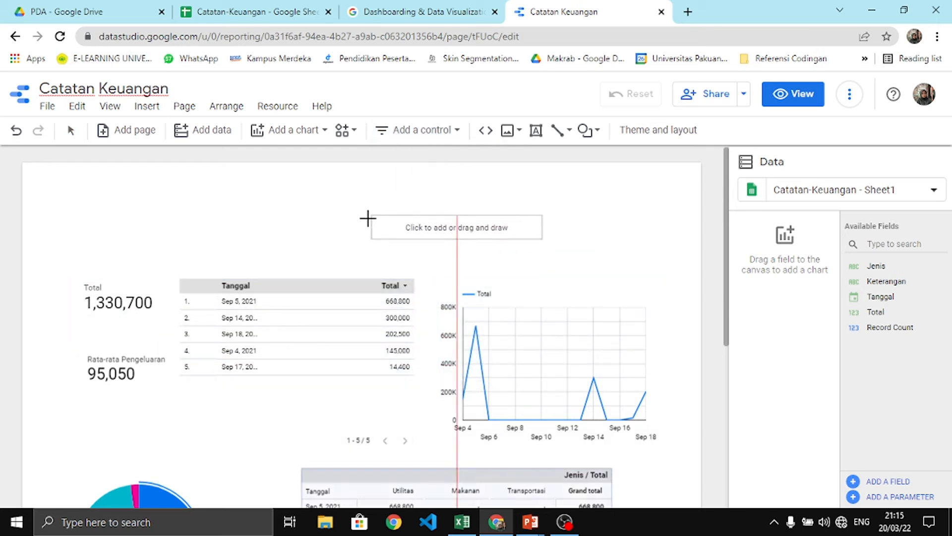
left_click(353, 228)
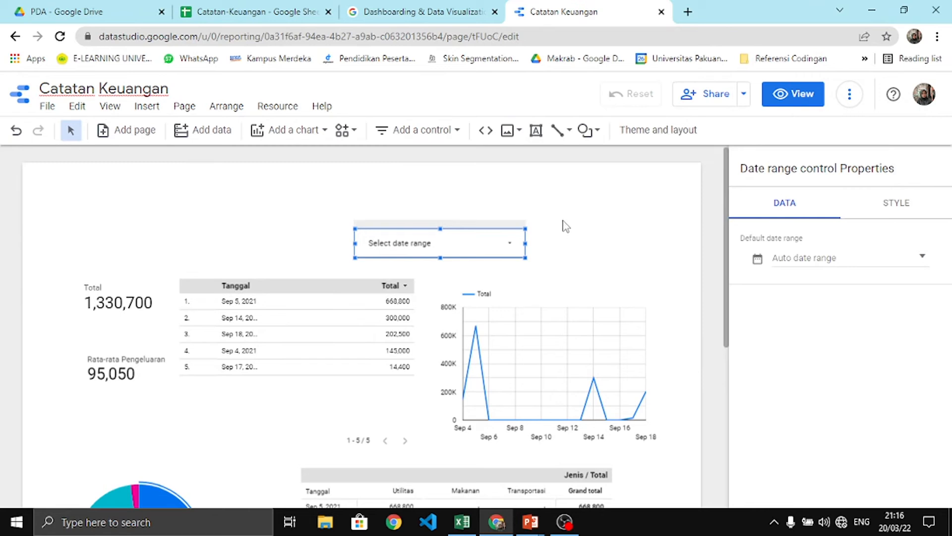
Filter the report with the date range control to September 14, 2021 through September 18, 2021
left_click(515, 250)
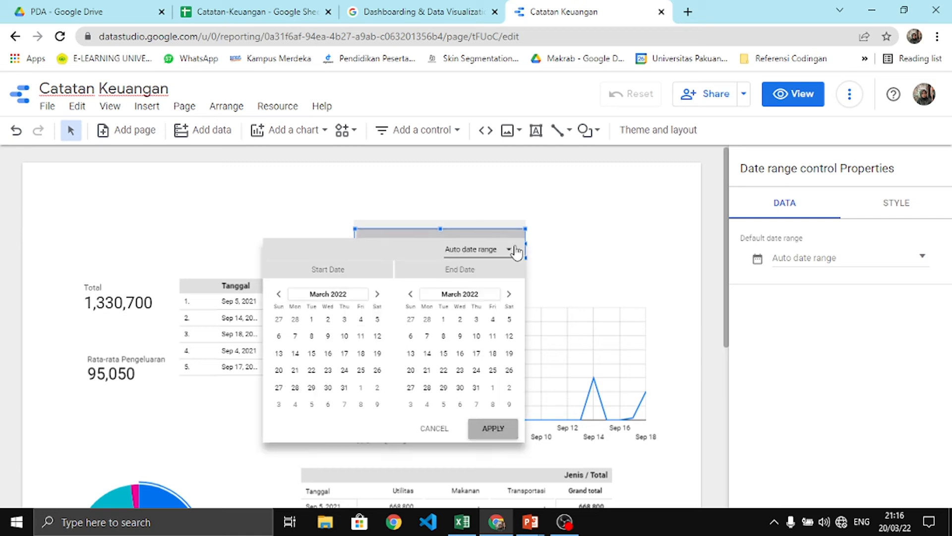
left_click(339, 296)
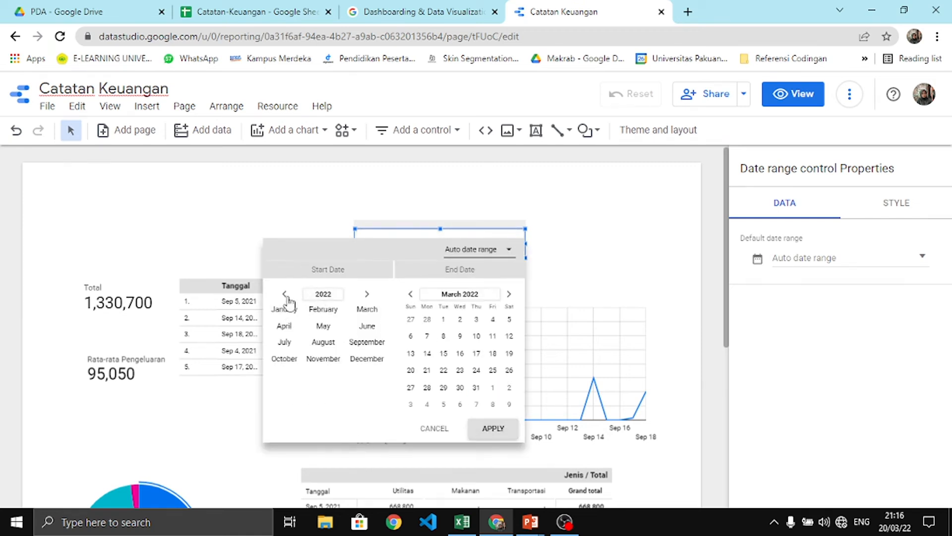
left_click(365, 343)
left_click(311, 353)
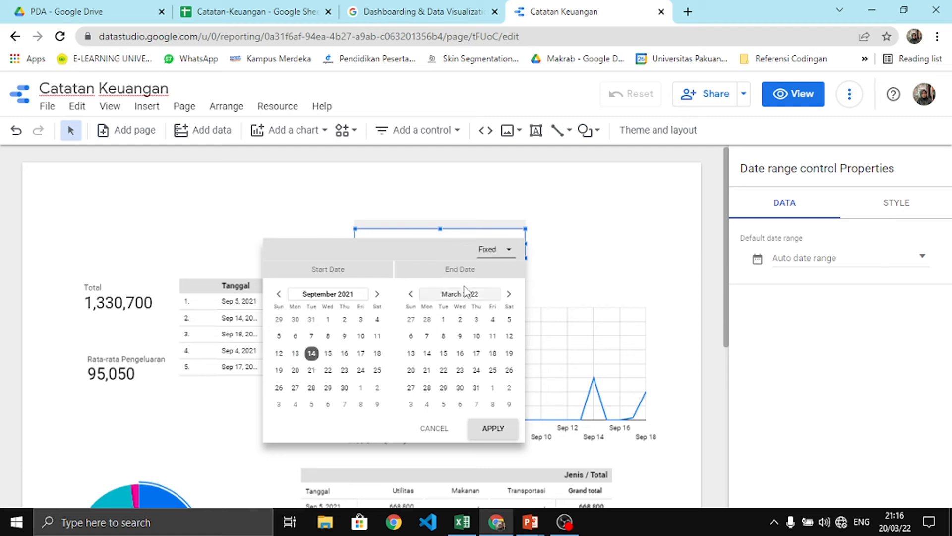
left_click(475, 294)
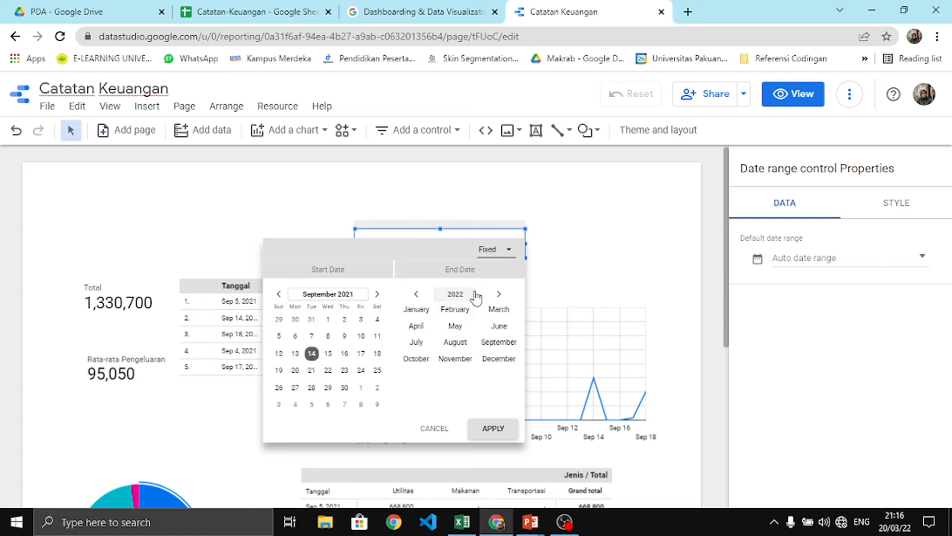
left_click(416, 294)
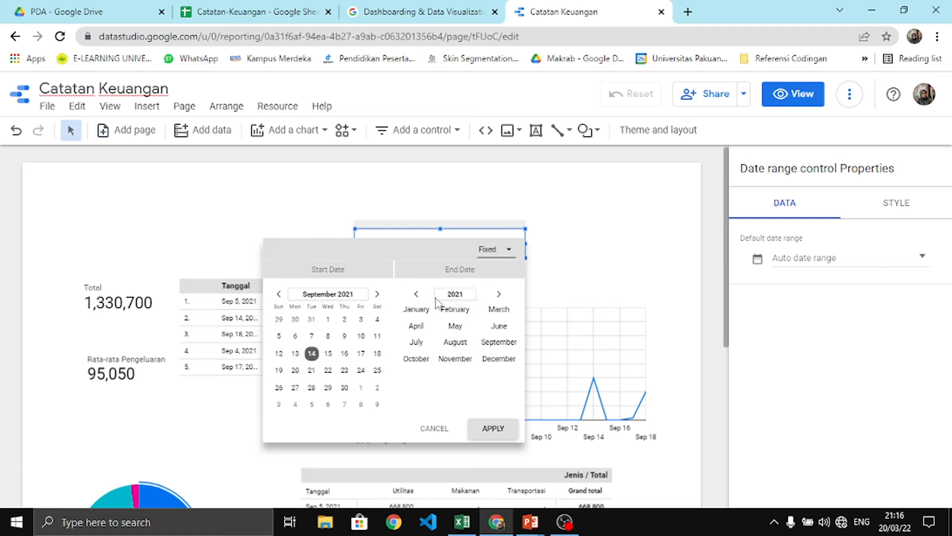
left_click(495, 343)
left_click(509, 353)
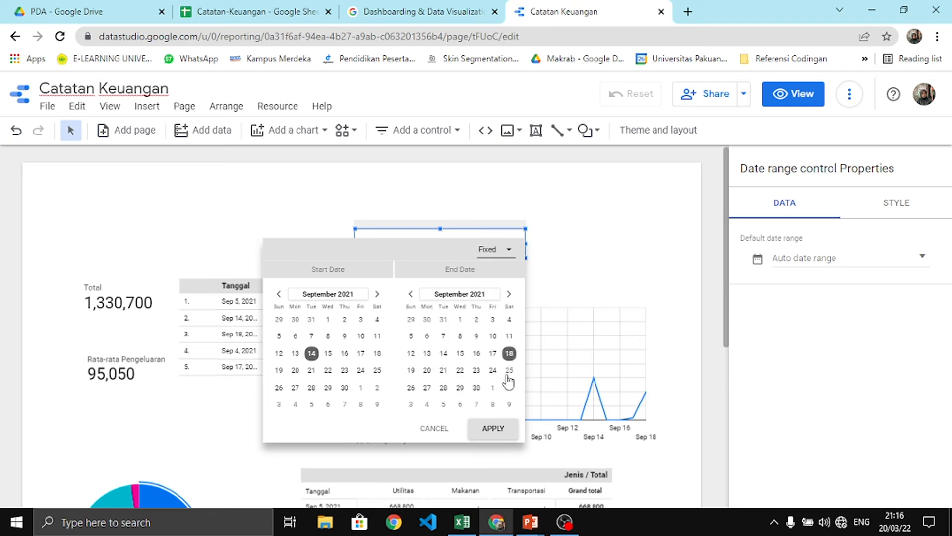
left_click(493, 428)
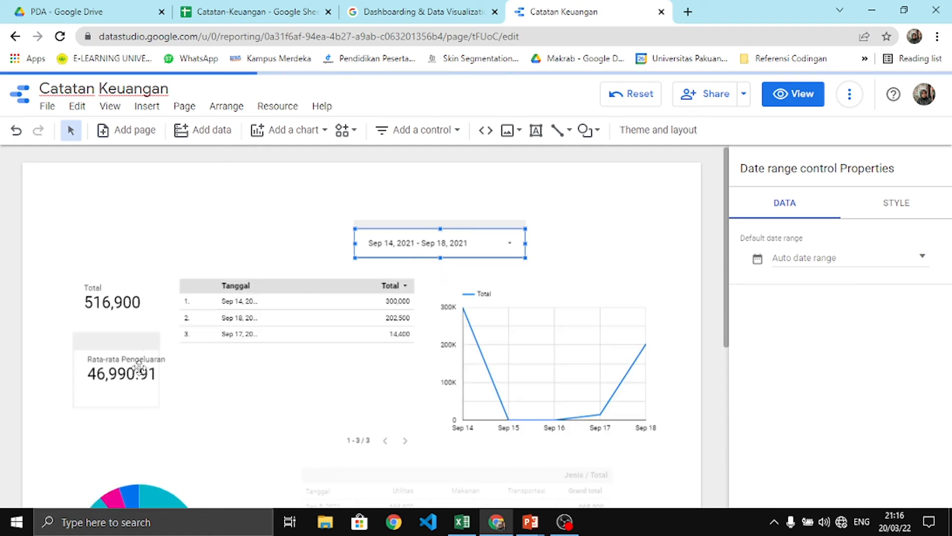
Examine how the scorecards, table, charts and pivot table respond to the selected date range
scroll(537, 362, "down", 3)
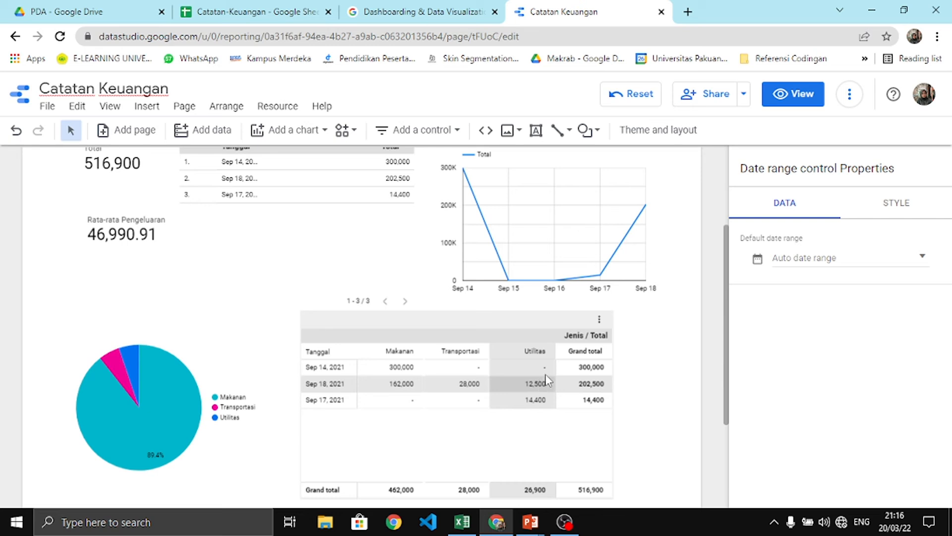
left_click(673, 435)
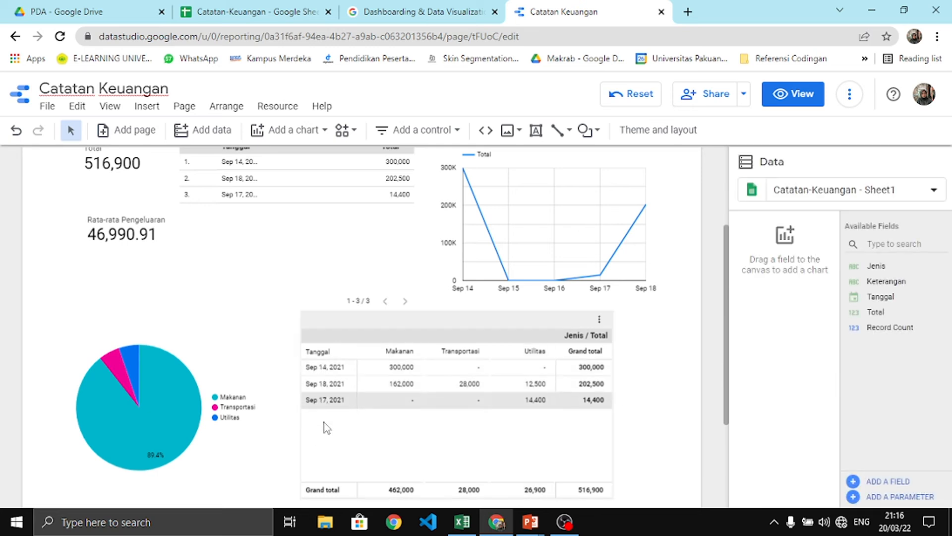
left_click(330, 436)
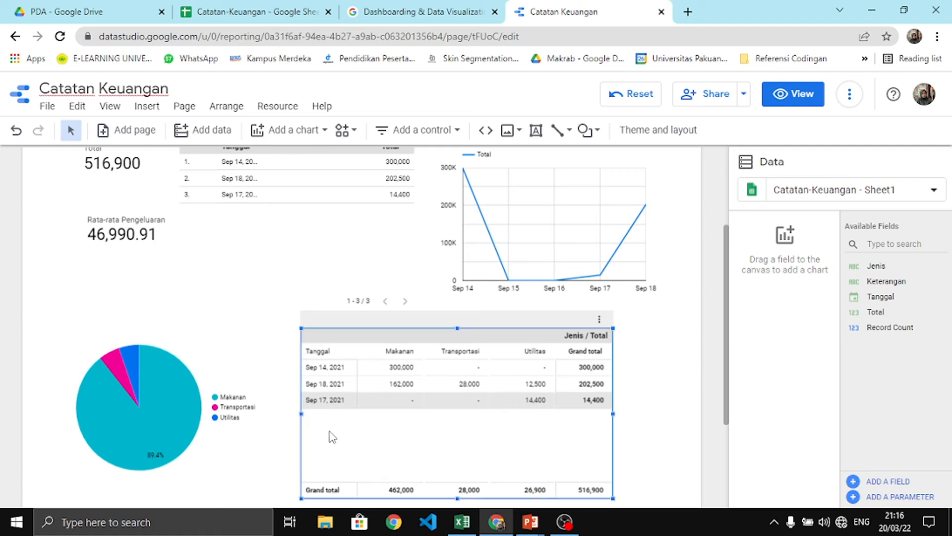
left_click(516, 408)
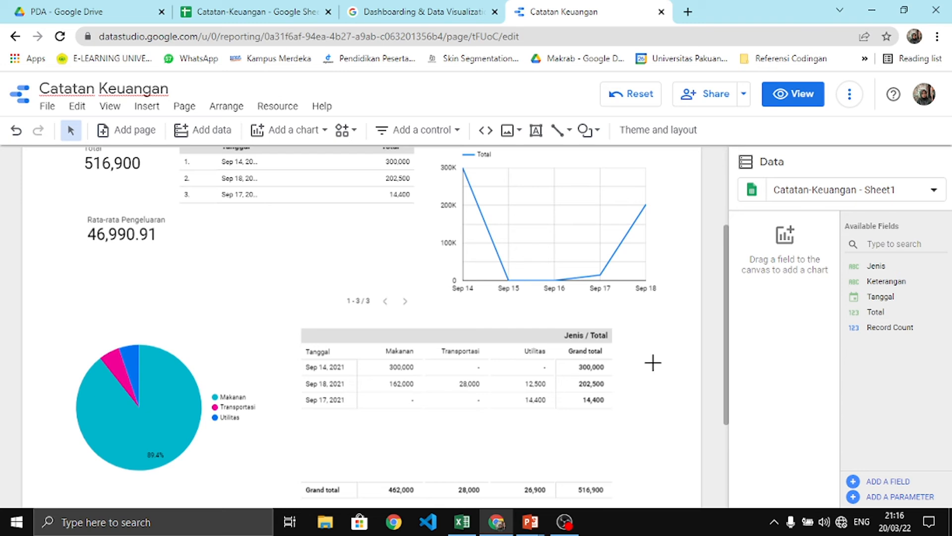
scroll(655, 367, "up", 2)
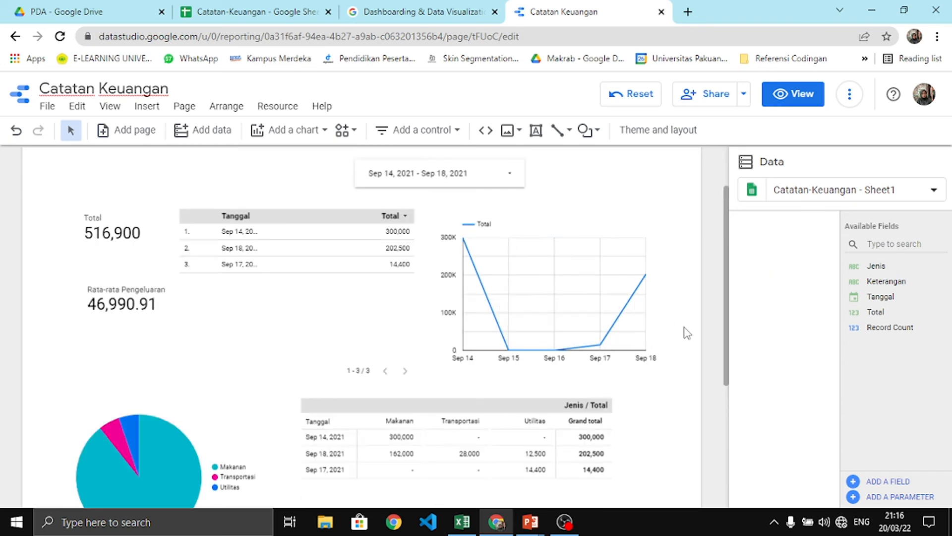
scroll(660, 317, "up", 2)
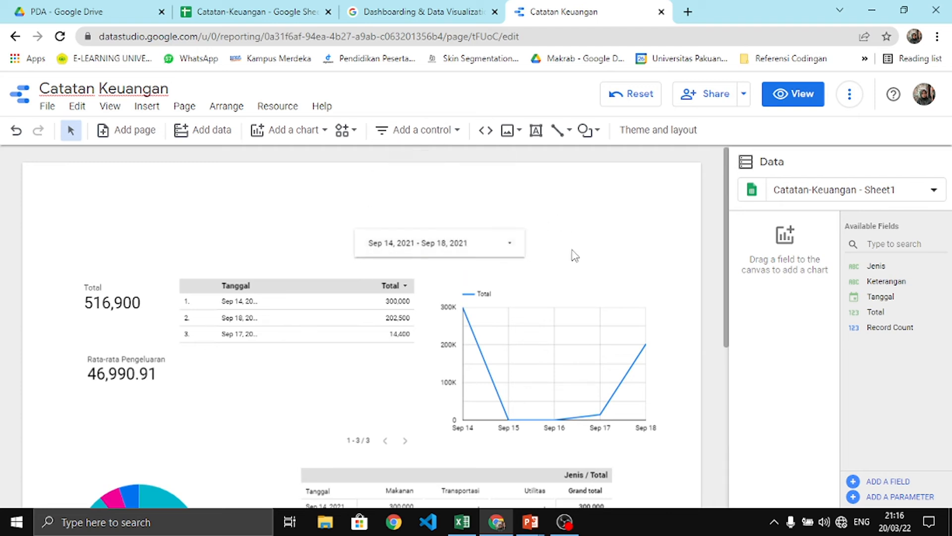
Nudge the date range control slightly up and to the right above the charts
left_click_drag(457, 242, 467, 242)
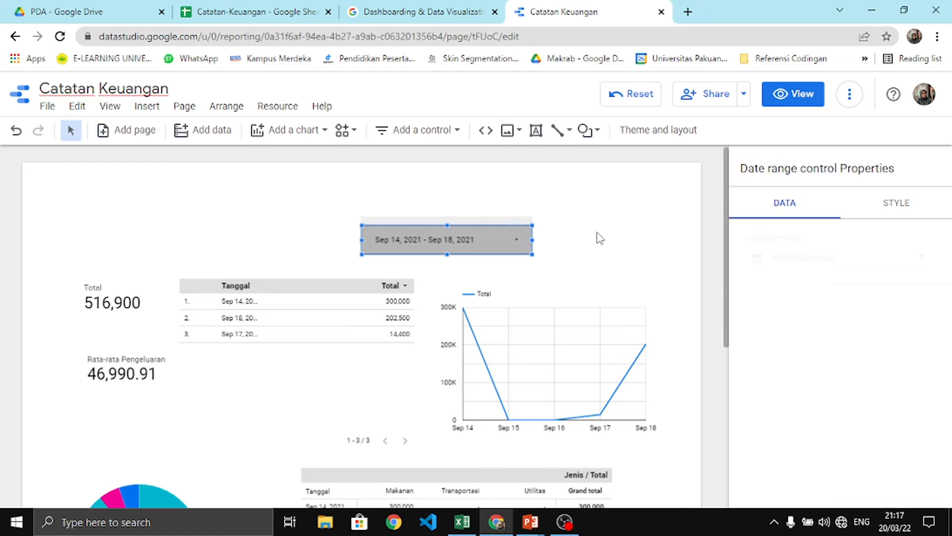
left_click(560, 241)
Check the dates and grand totals in the filtered pivot table, and compare them with the other charts
scroll(571, 284, "down", 5)
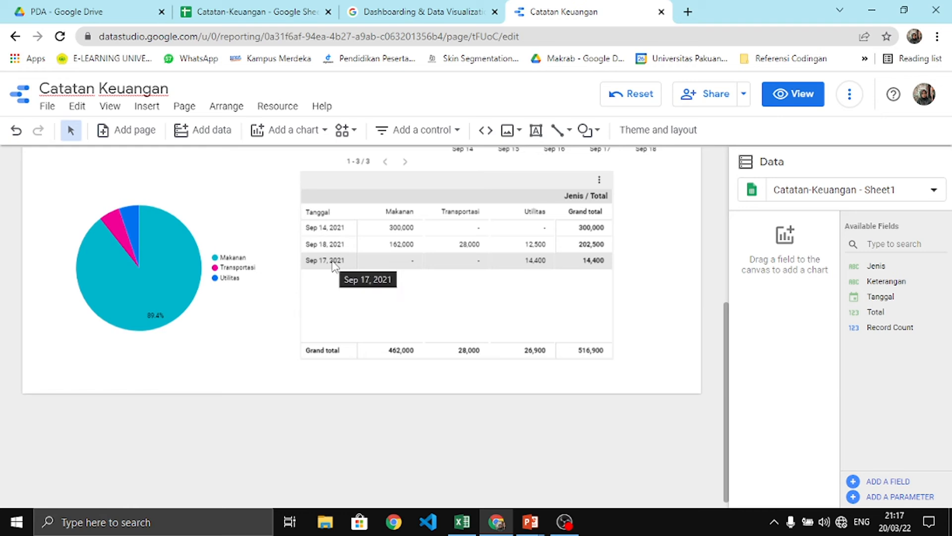
left_click(596, 347)
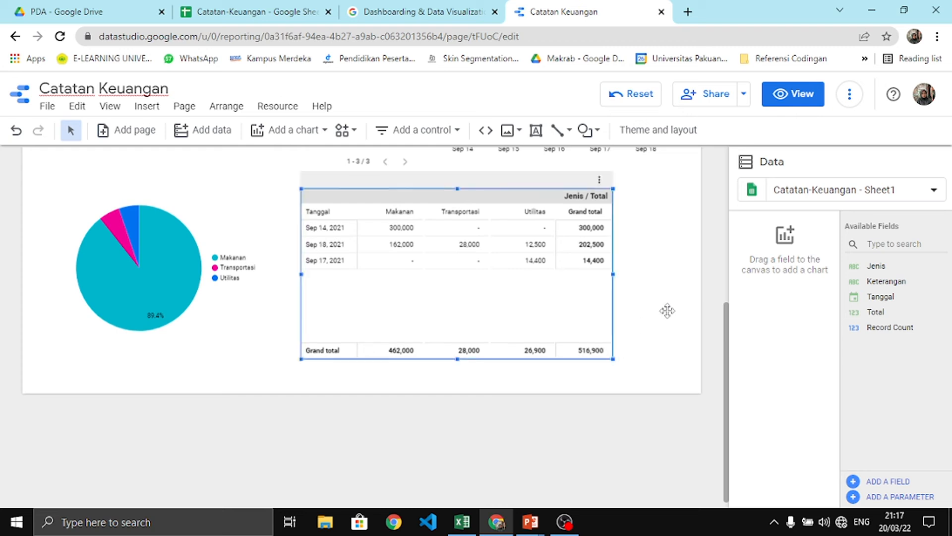
left_click(667, 303)
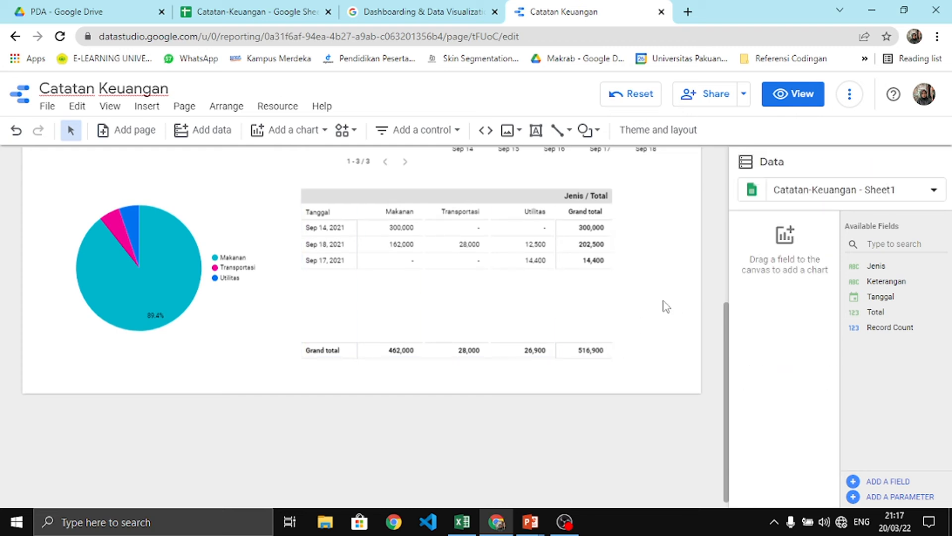
scroll(654, 298, "up", 4)
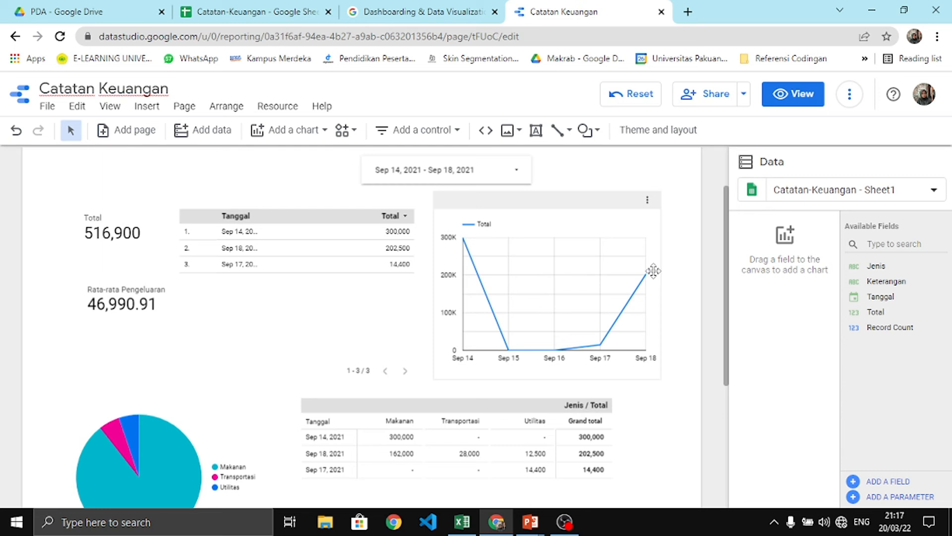
scroll(661, 304, "up", 2)
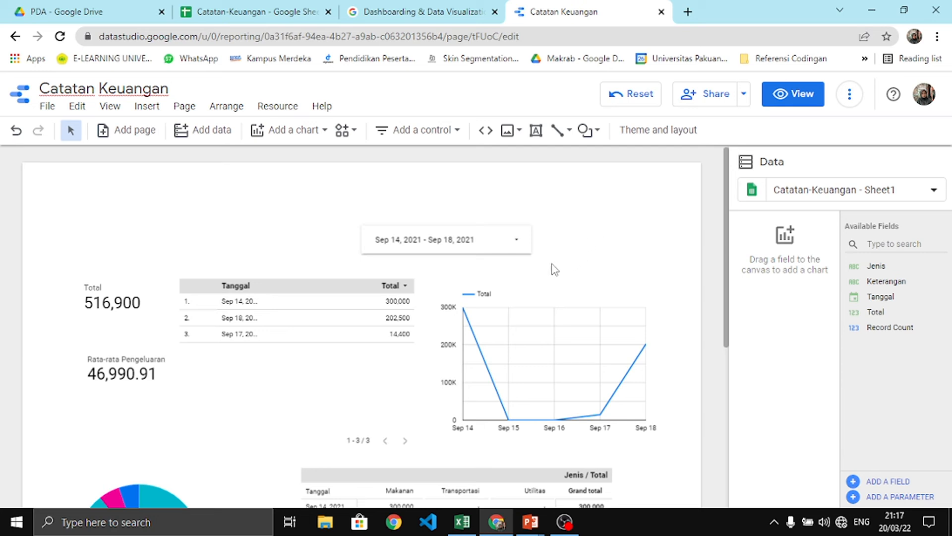
Add a drop-down list control above the Tanggal table and align it beside the date range control
left_click(436, 130)
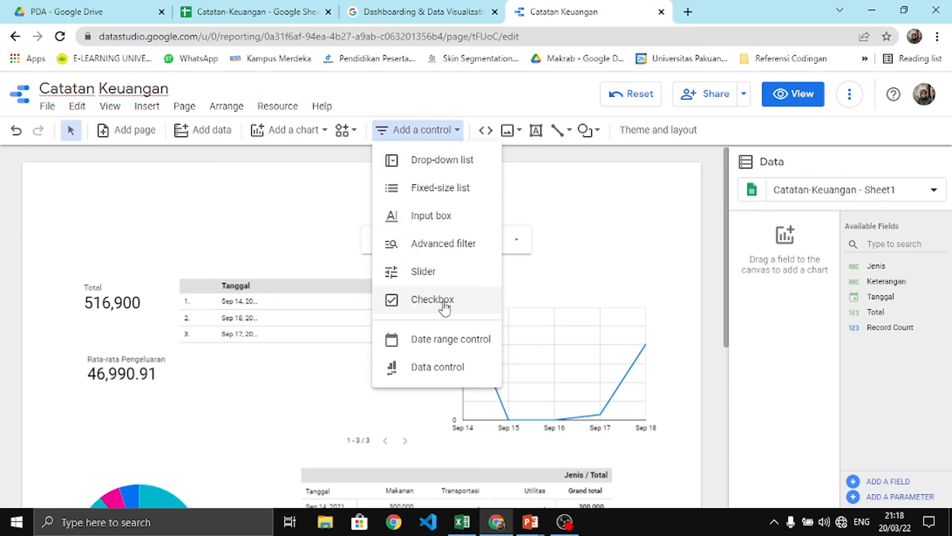
left_click(465, 168)
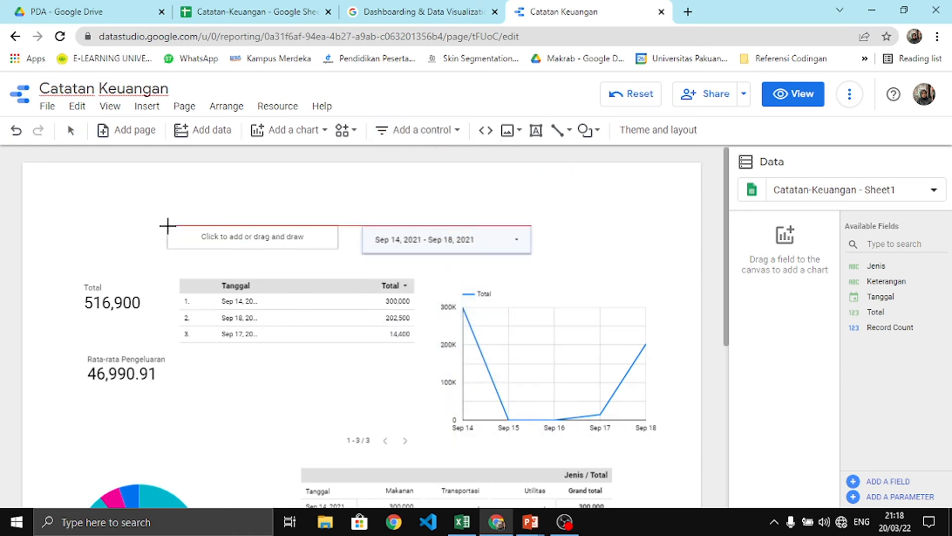
left_click(168, 227)
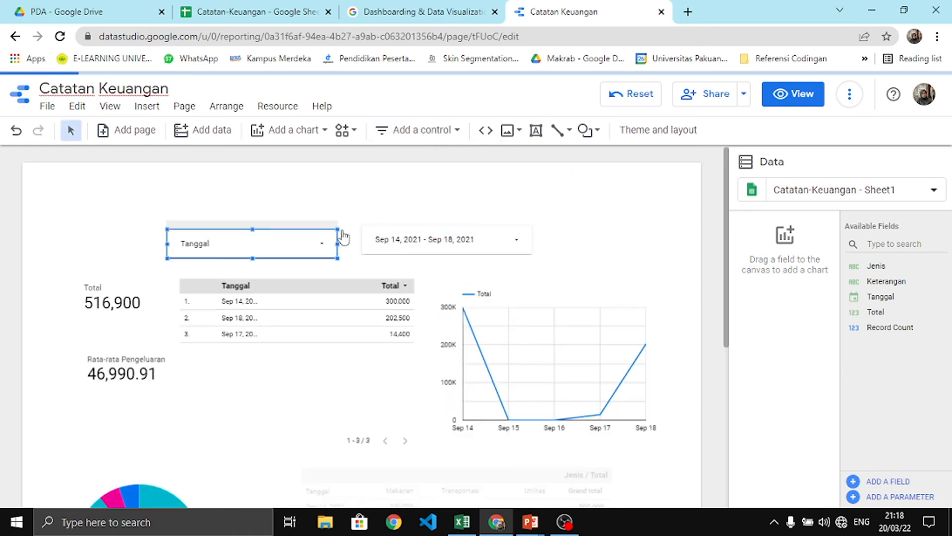
mouse_move(283, 251)
left_mouse_down()
mouse_move(296, 221)
mouse_move(292, 247)
left_mouse_up()
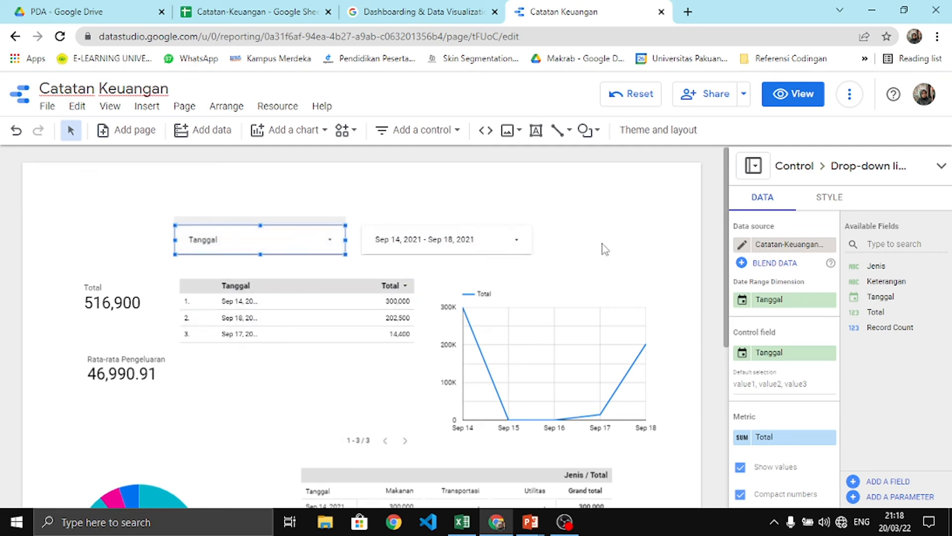
Replace the drop-down list's control field with Jenis
scroll(807, 338, "down", 3)
scroll(808, 339, "up", 3)
scroll(812, 342, "down", 2)
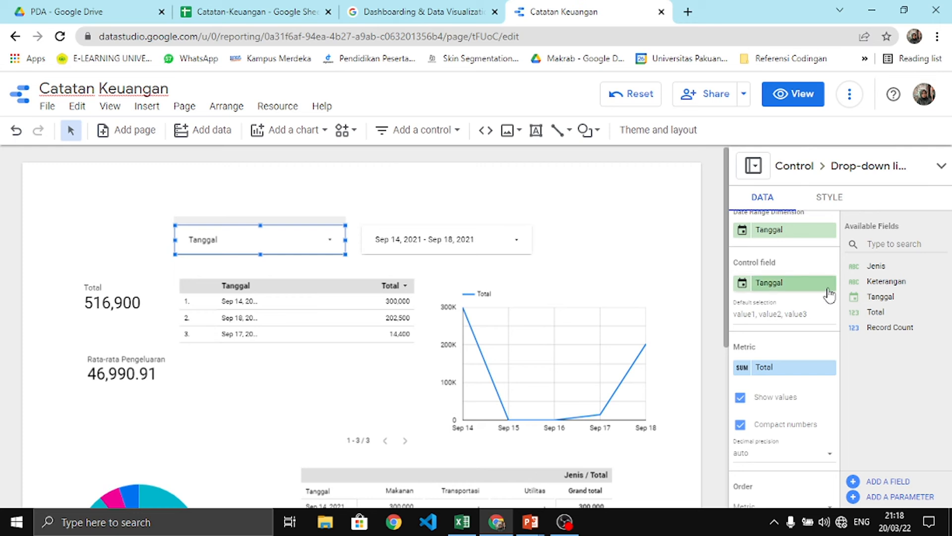
left_click_drag(903, 271, 776, 289)
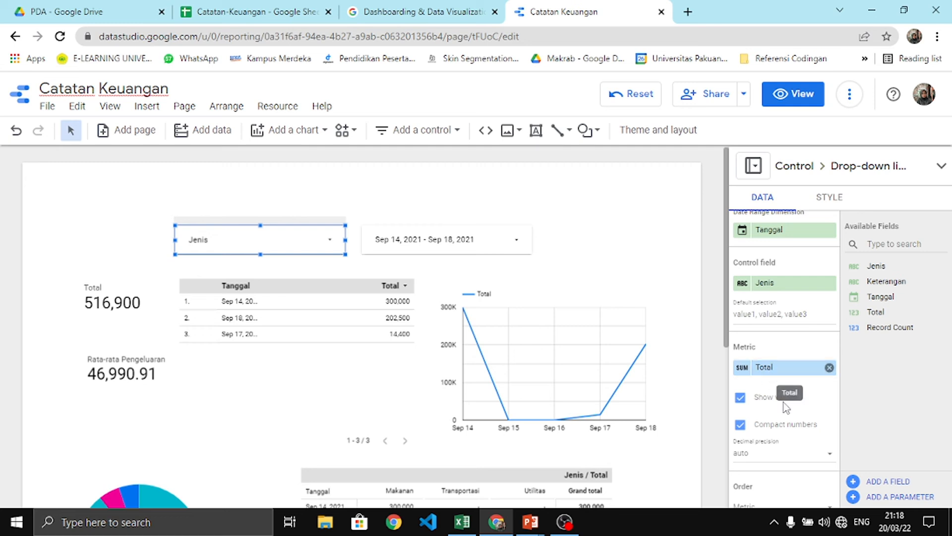
left_click(579, 226)
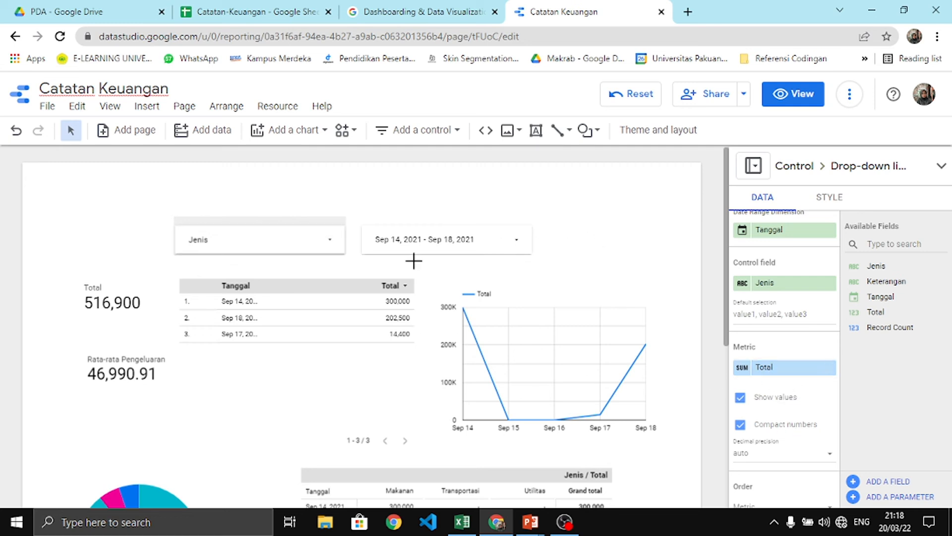
Exclude Makanan in the Jenis drop-down filter, keeping Transportasi and Utilitas selected
left_click(331, 247)
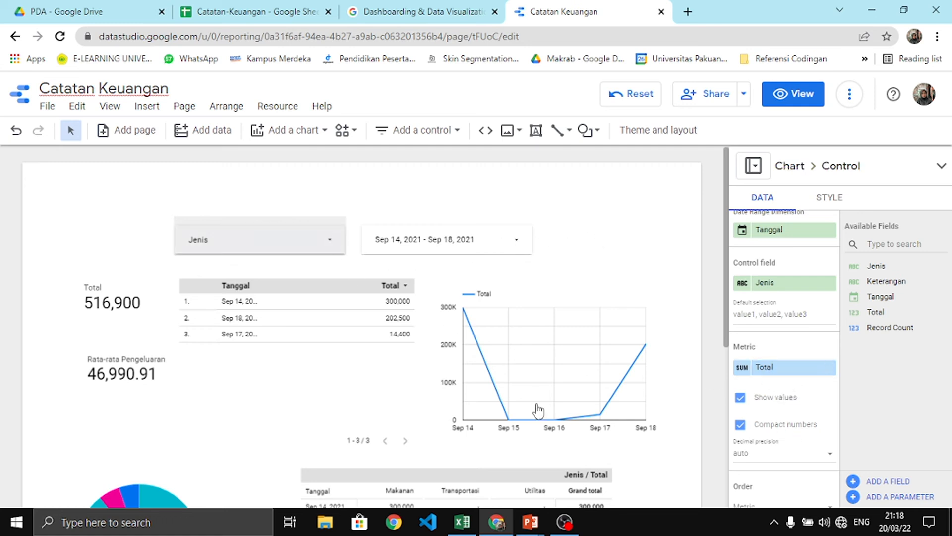
scroll(404, 324, "down", 4)
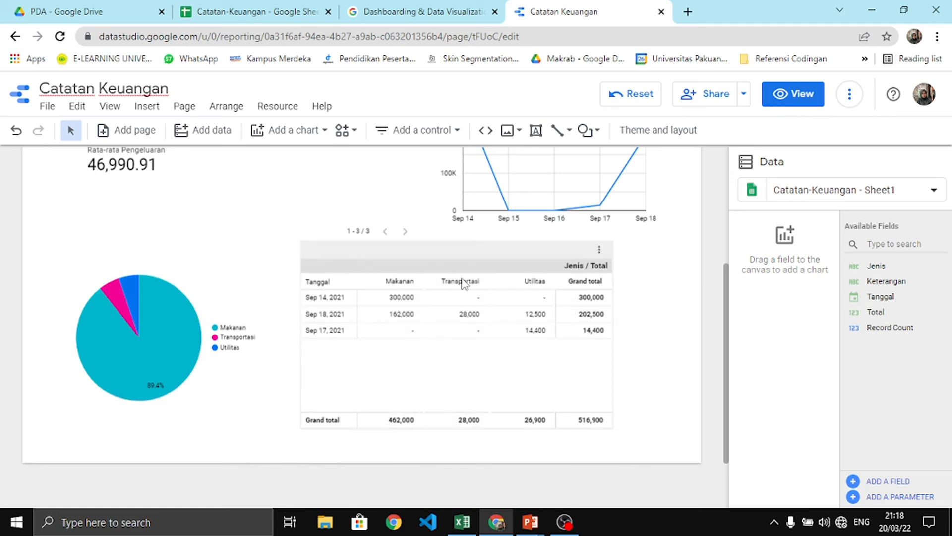
scroll(630, 281, "up", 3)
scroll(630, 281, "up", 2)
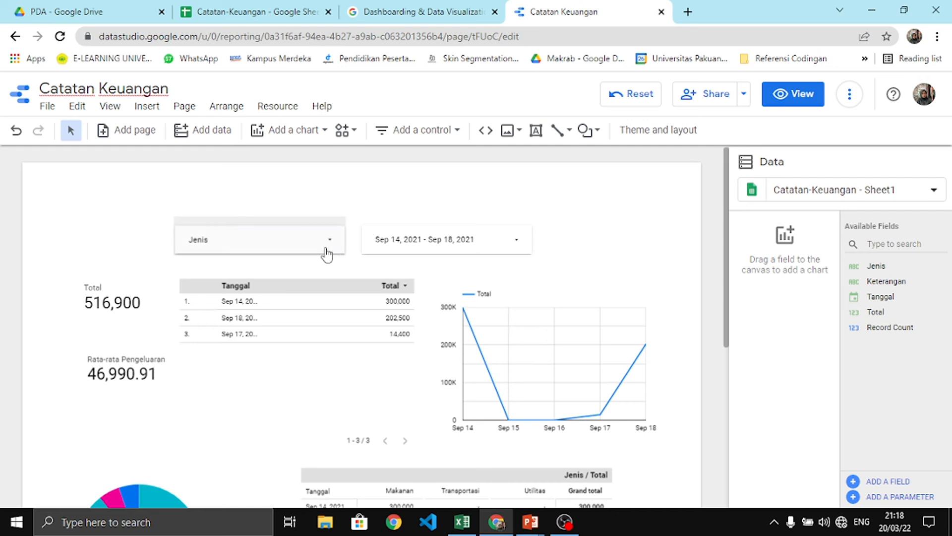
left_click(329, 243)
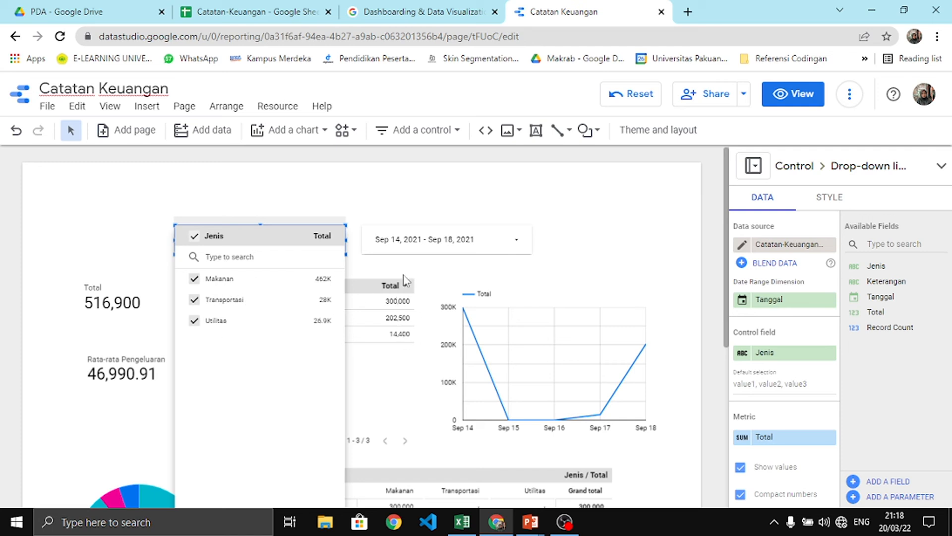
left_click(194, 279)
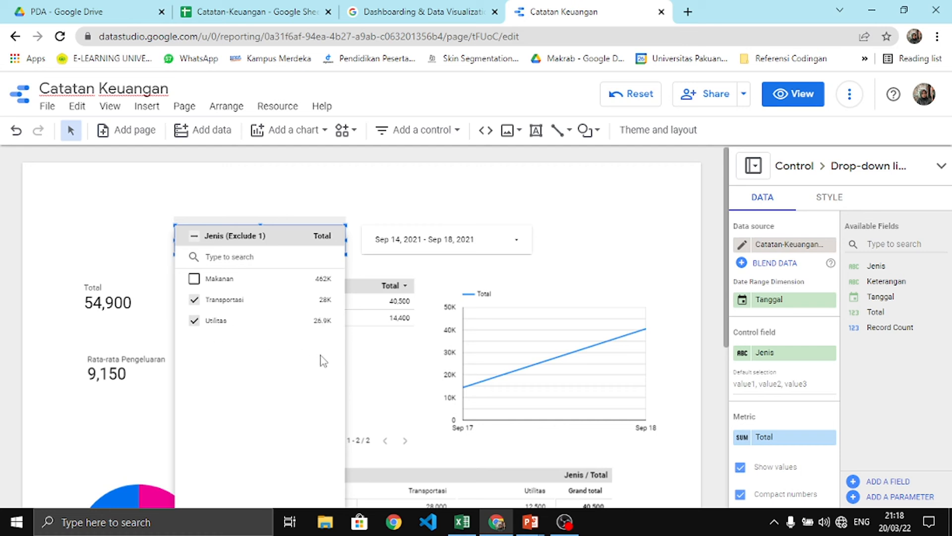
Examine the pivot table and pie chart with Makanan excluded from the Jenis filter
left_click(637, 464)
scroll(499, 393, "down", 3)
left_click(411, 399)
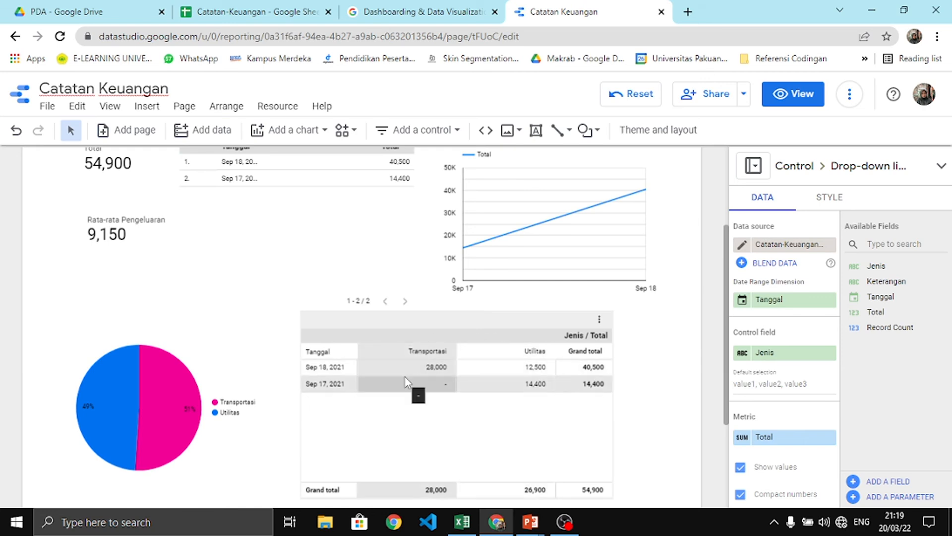
left_click(210, 412)
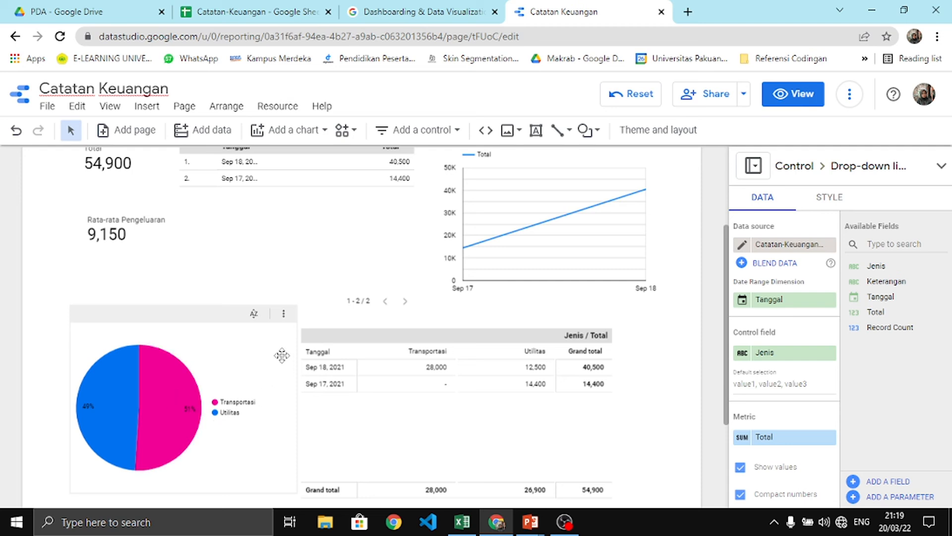
scroll(351, 400, "up", 3)
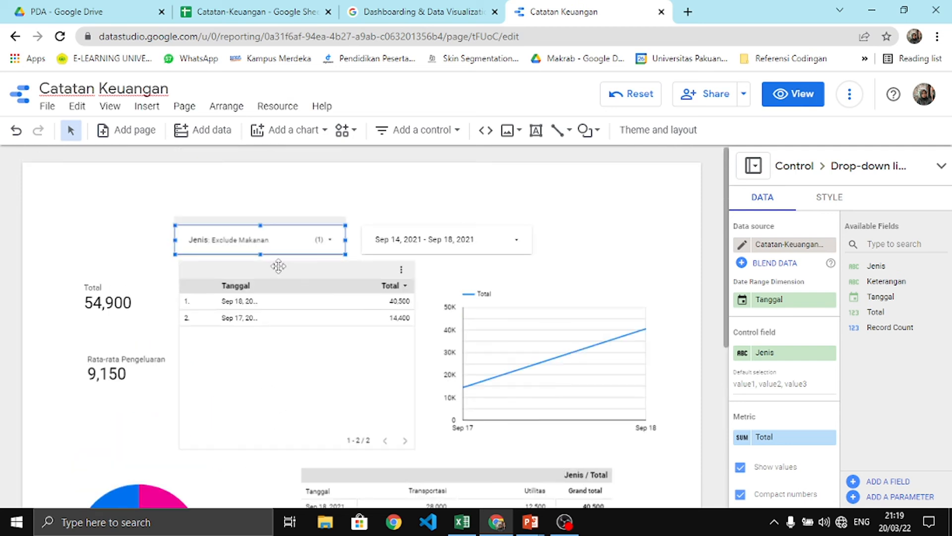
Keep only Makanan selected in the Jenis drop-down filter, and check the pie chart and pivot table
left_click(319, 243)
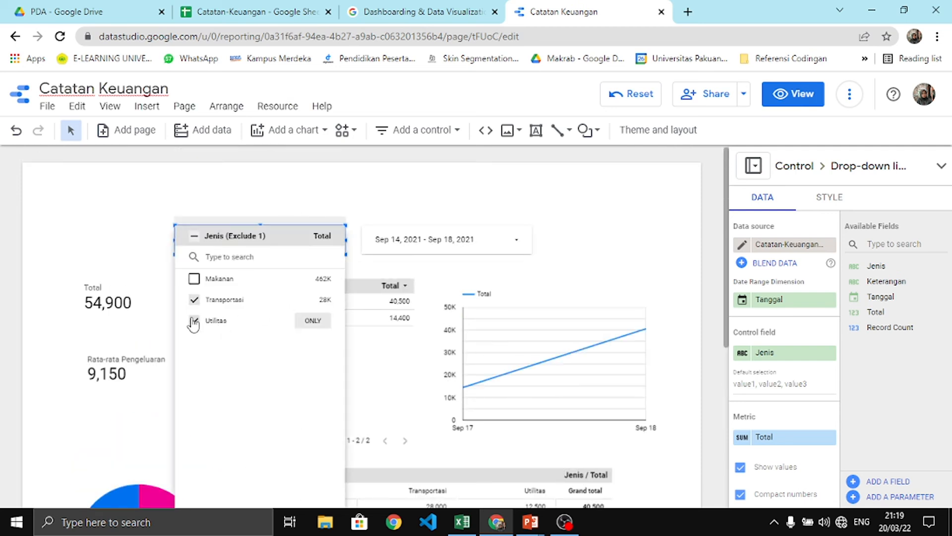
left_click(194, 278)
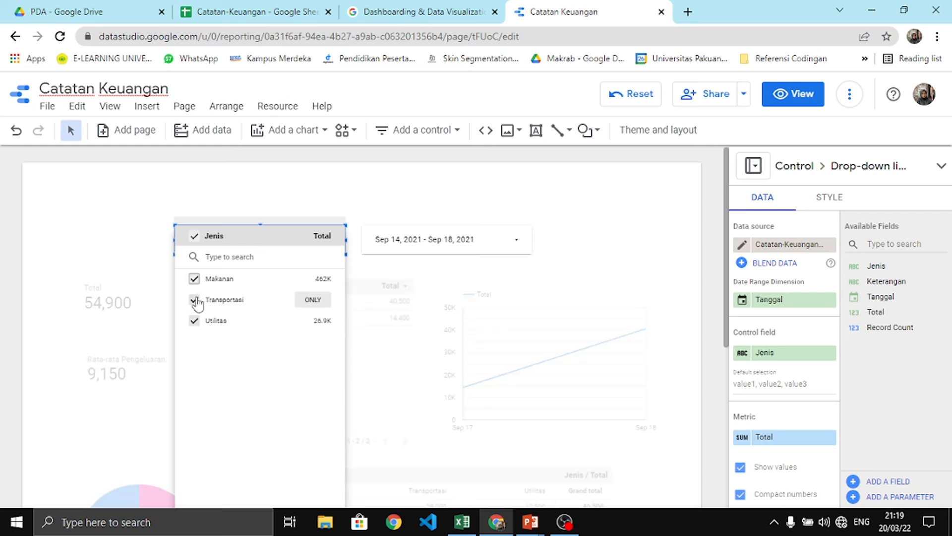
left_click(194, 299)
left_click(194, 319)
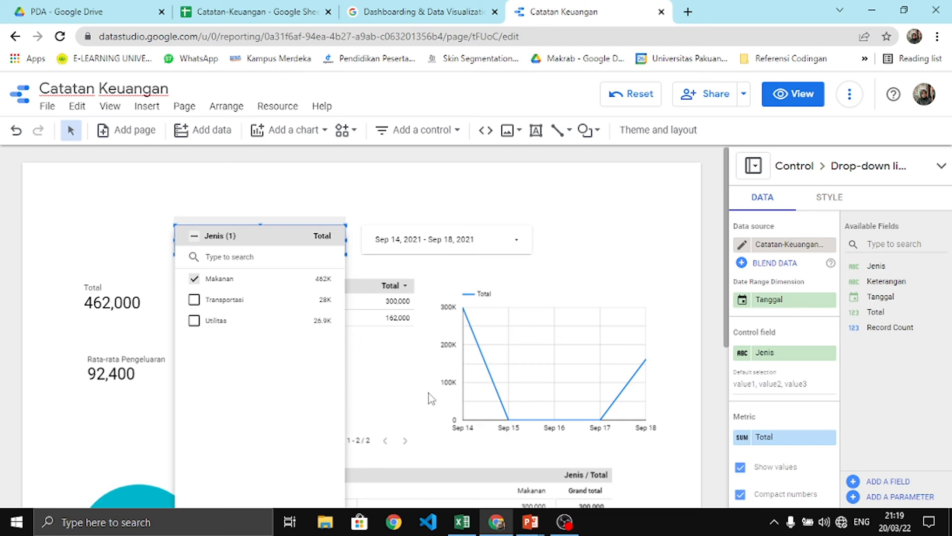
scroll(404, 393, "down", 3)
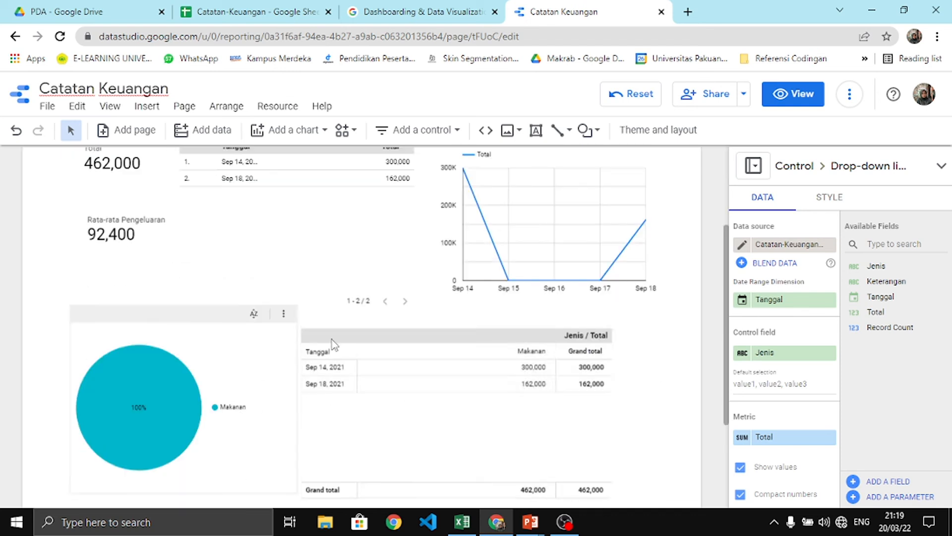
mouse_move(125, 409)
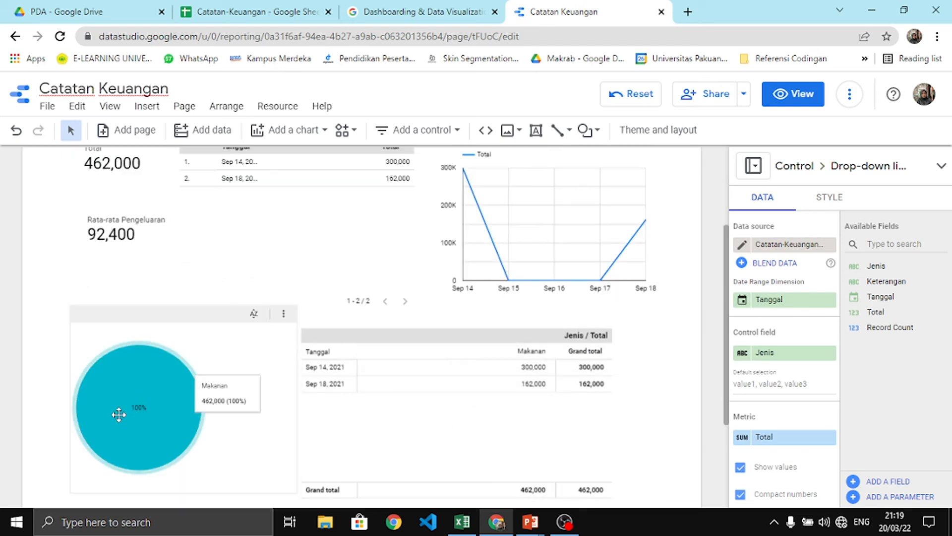
left_click(261, 353)
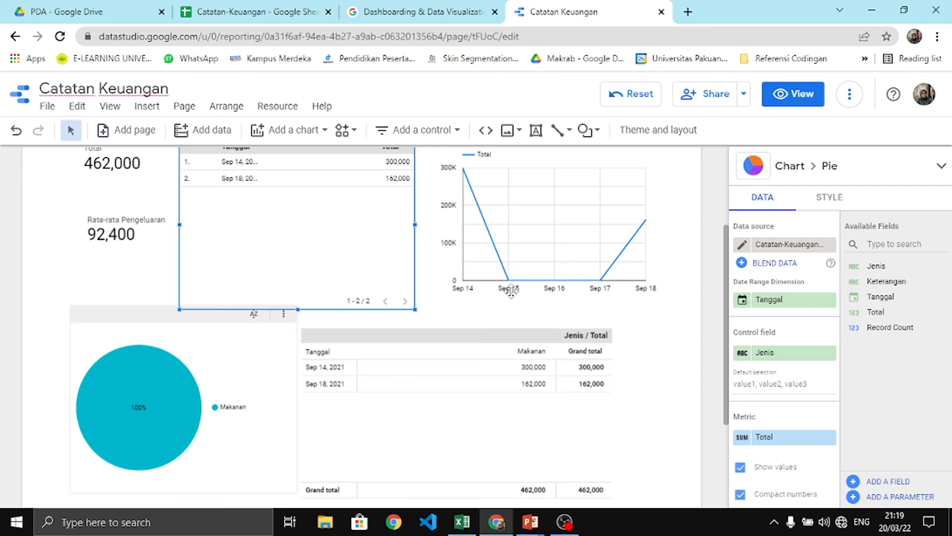
scroll(667, 223, "up", 3)
left_click(588, 255)
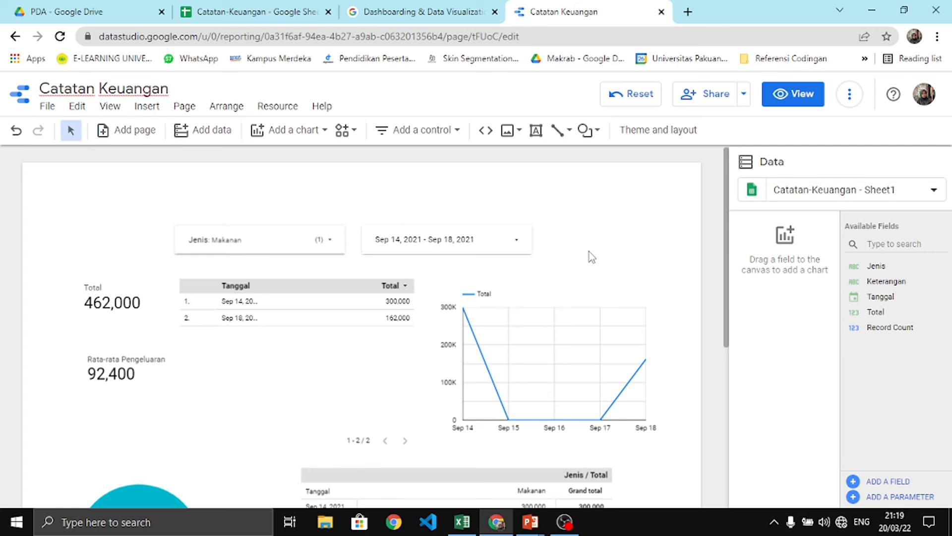
Apply the Constellation theme to the report
left_click(661, 137)
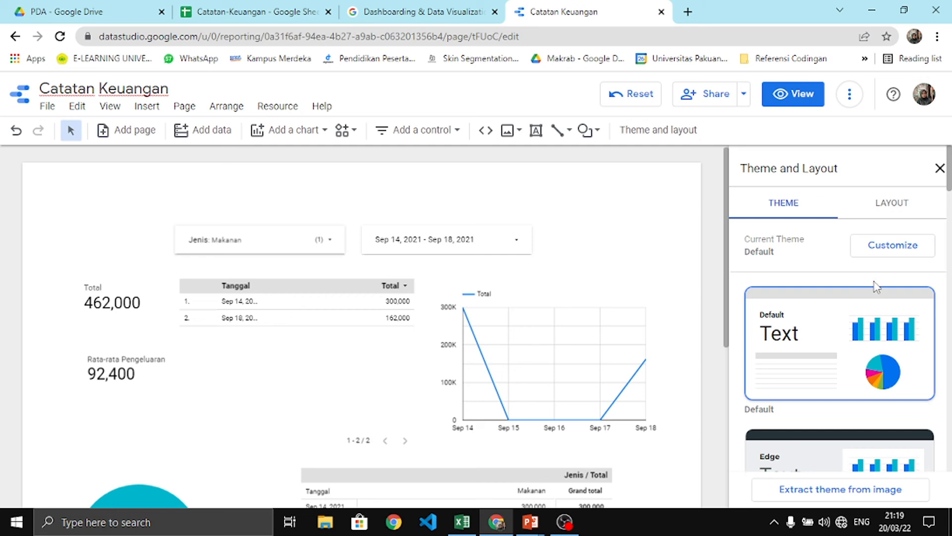
scroll(887, 352, "down", 9)
scroll(887, 357, "up", 9)
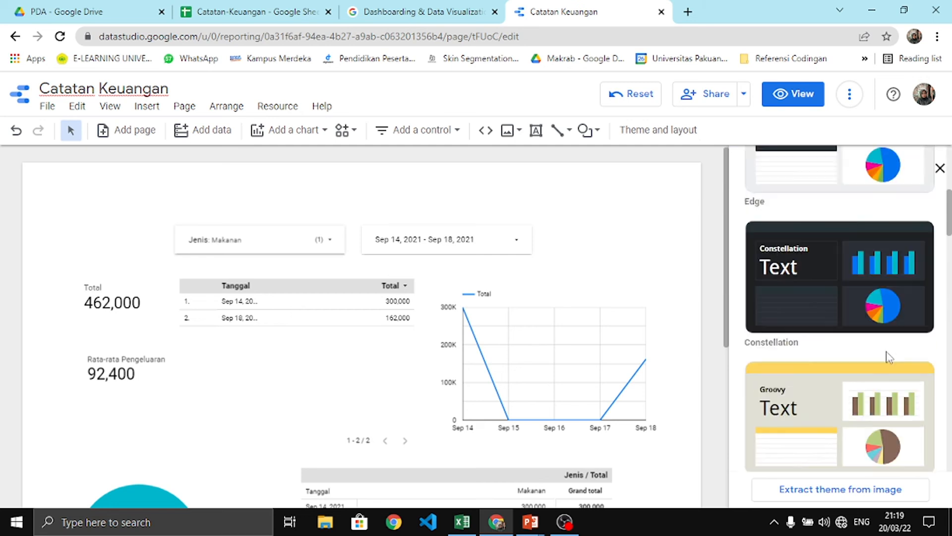
scroll(887, 334, "down", 7)
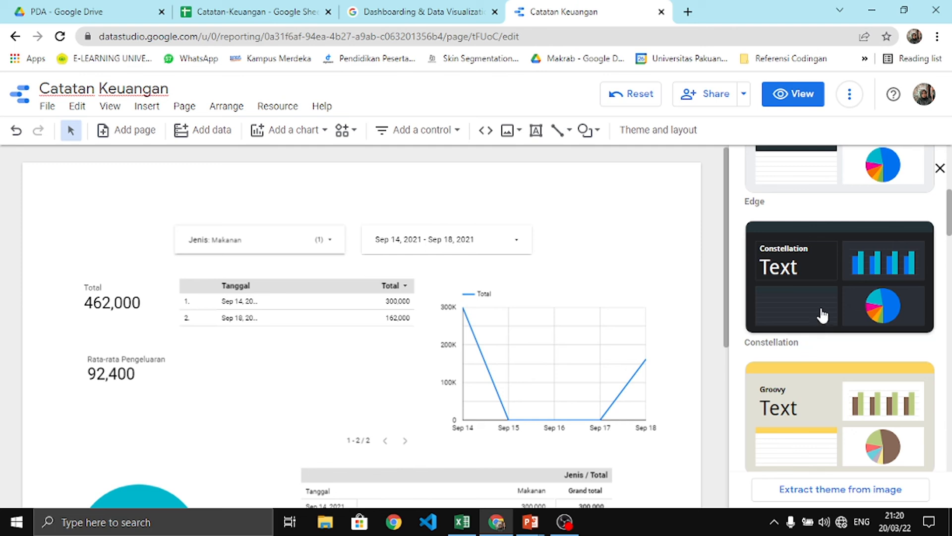
left_click(785, 268)
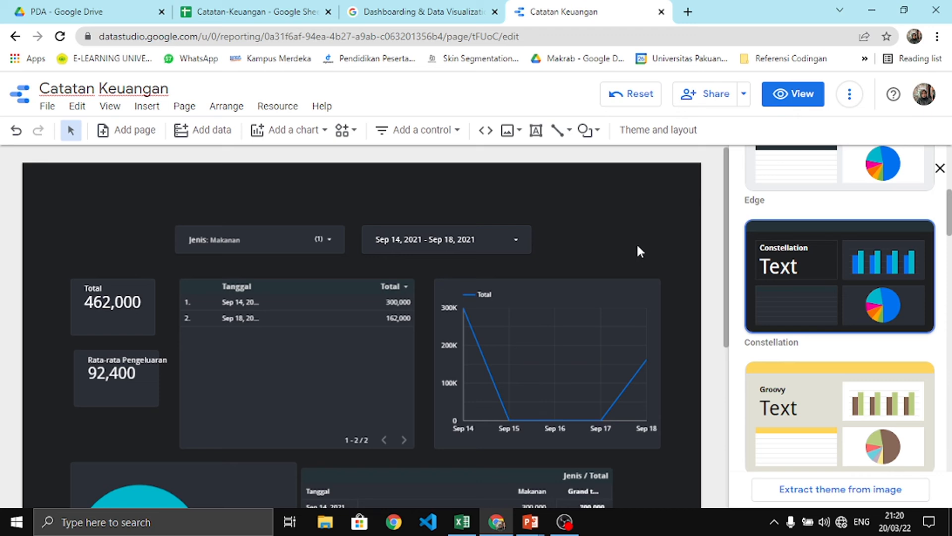
Shift the date range control and the Jenis drop-down to the right so they are centred above the charts
left_click_drag(530, 237, 557, 238)
mouse_move(348, 247)
left_mouse_down()
mouse_move(357, 253)
mouse_move(364, 243)
left_mouse_up()
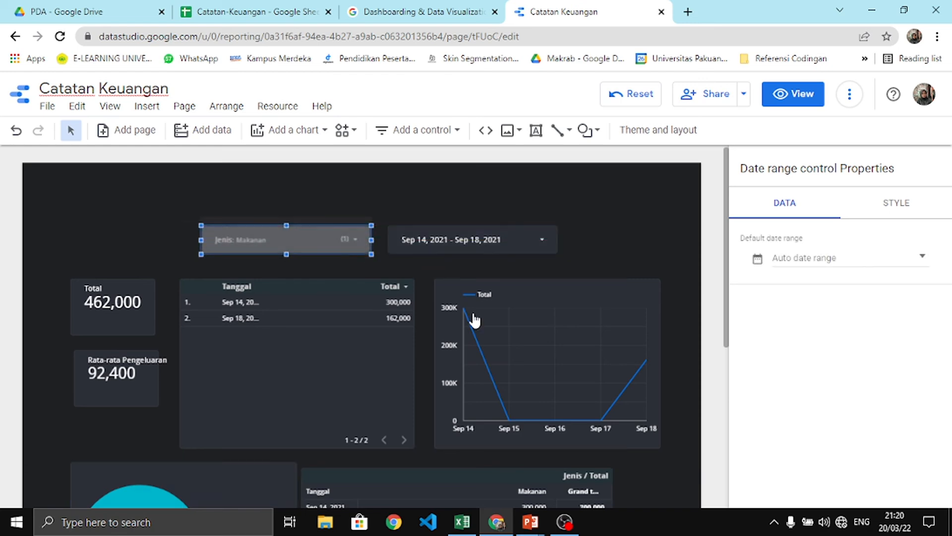
scroll(469, 381, "down", 3)
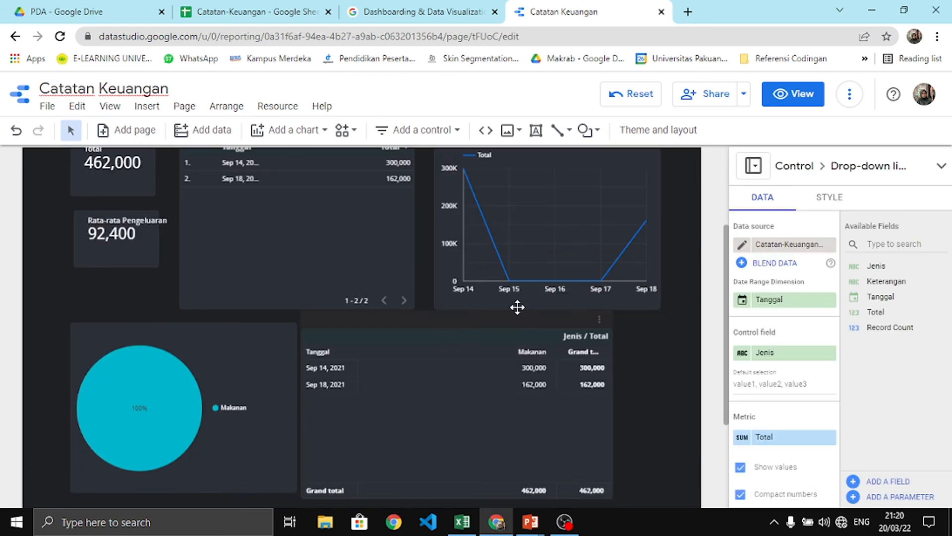
scroll(517, 307, "up", 2)
Swap the Tanggal table and the time series chart, placing the chart beside the scorecards and the table to its right
left_click(344, 219)
left_click_drag(623, 446, 621, 421)
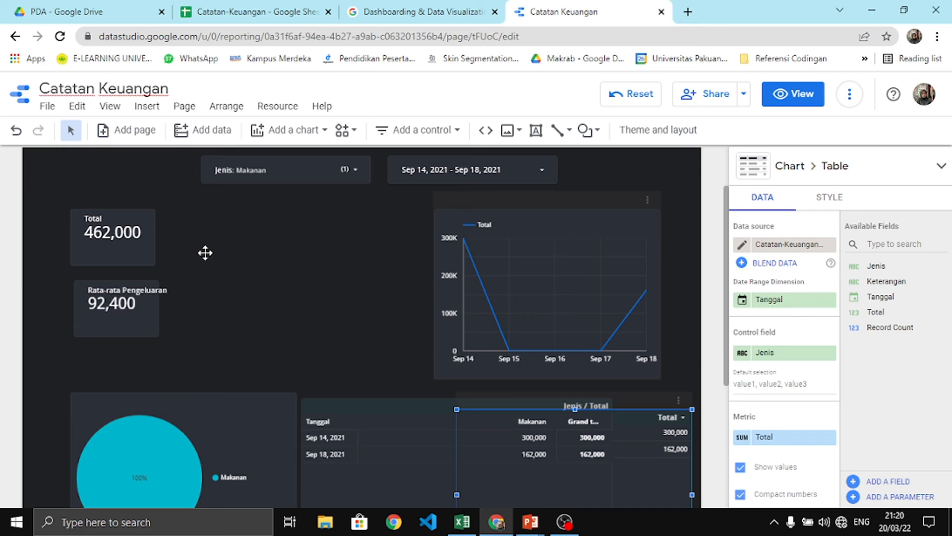
left_click(455, 263)
left_click_drag(329, 249, 302, 270)
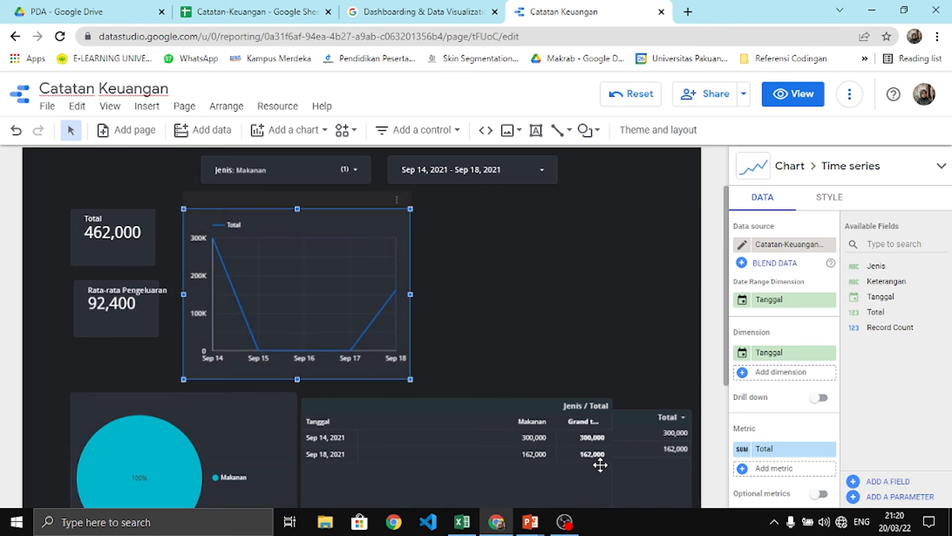
left_click_drag(626, 419, 606, 263)
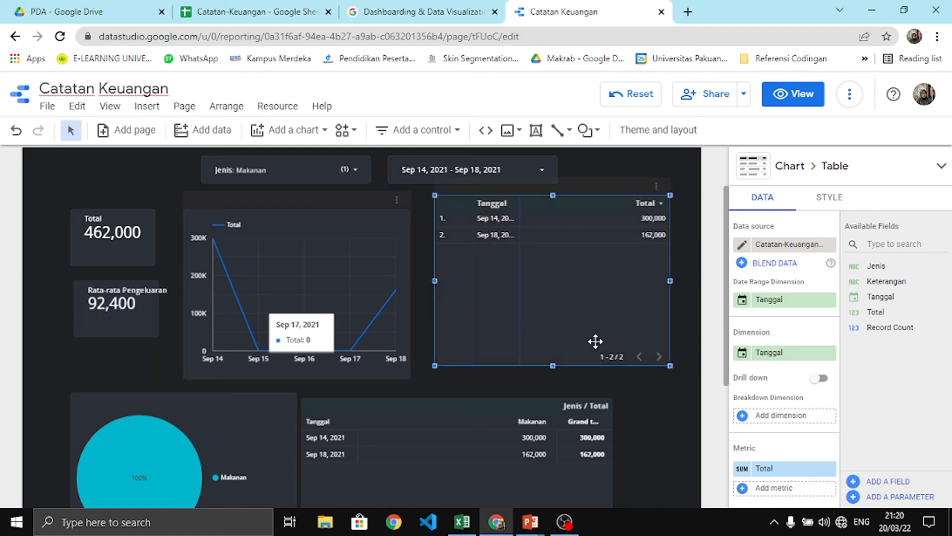
mouse_move(584, 311)
left_mouse_down()
mouse_move(587, 325)
mouse_move(584, 303)
left_mouse_up()
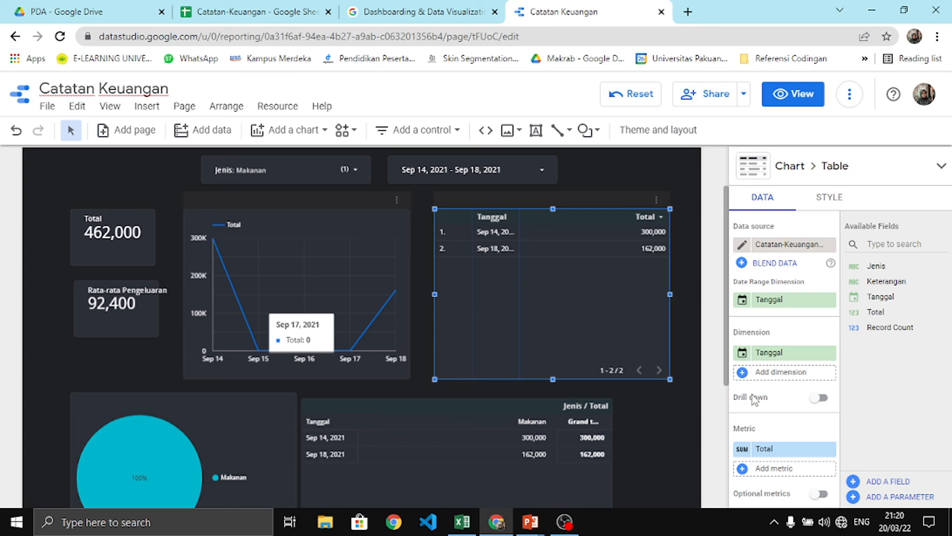
left_click(701, 353)
Move the pivot table slightly right and nudge the pie chart to line up with it in the lower row
scroll(589, 358, "down", 1)
mouse_move(437, 342)
left_mouse_down()
mouse_move(483, 341)
mouse_move(457, 344)
left_mouse_up()
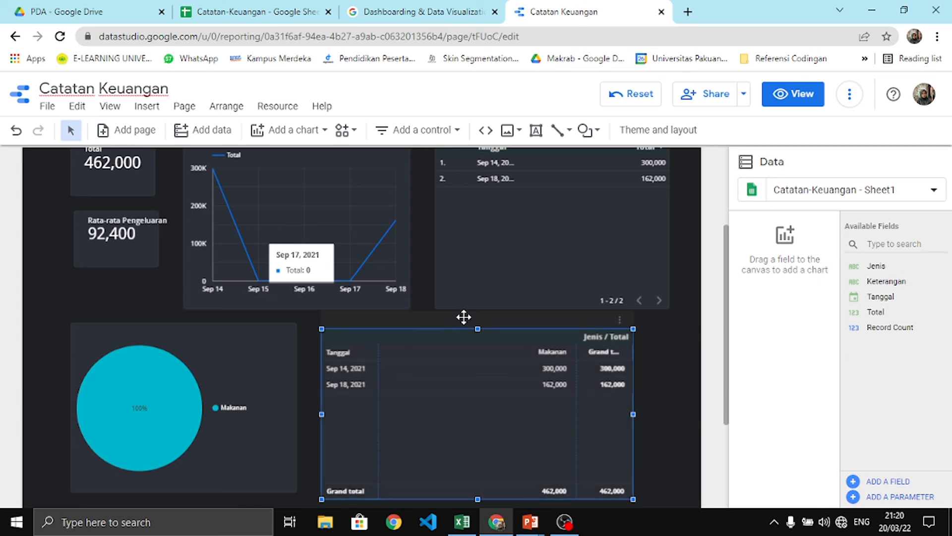
scroll(703, 351, "down", 3)
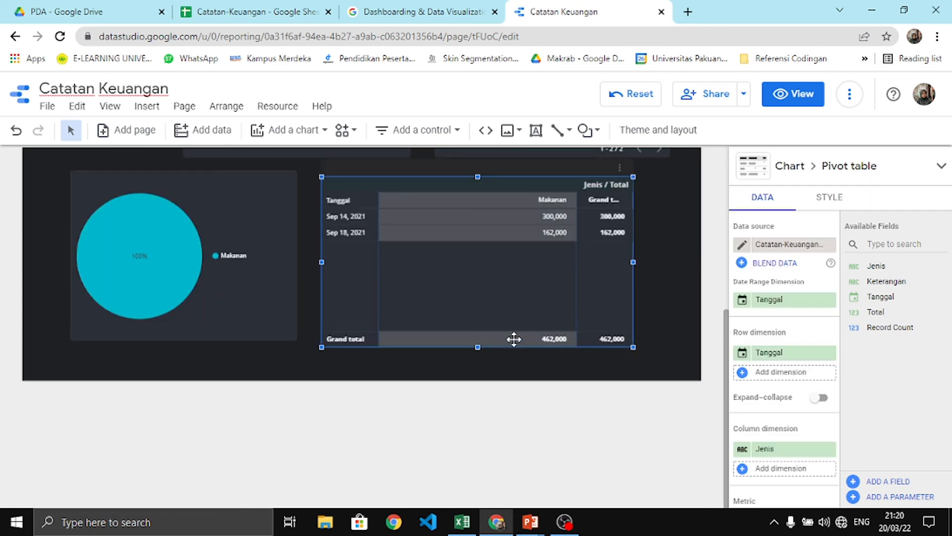
mouse_move(268, 247)
left_mouse_down()
mouse_move(274, 274)
mouse_move(274, 261)
left_mouse_up()
left_click(704, 369)
Widen the Rata-rata Pengeluaran scorecard to fit its label, and widen the Total scorecard to a similar width
scroll(653, 324, "up", 6)
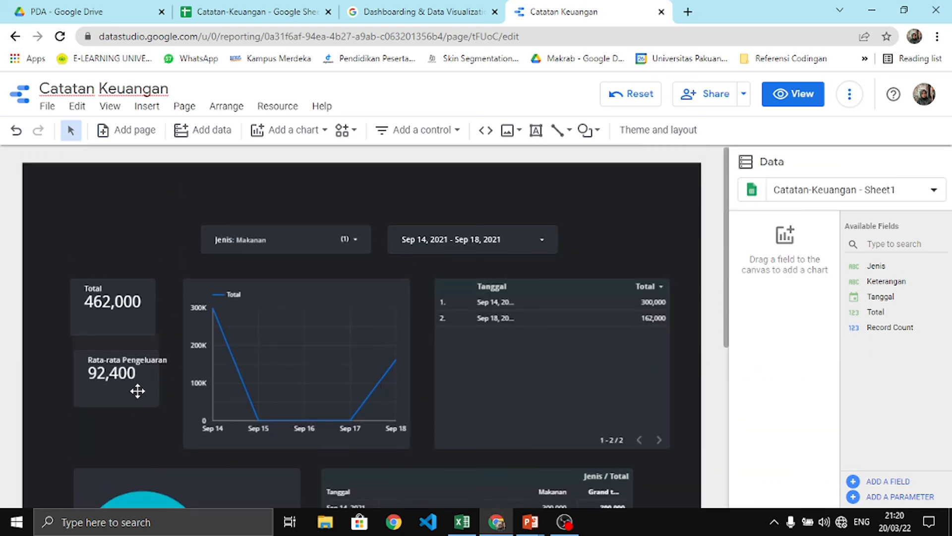
left_click(151, 385)
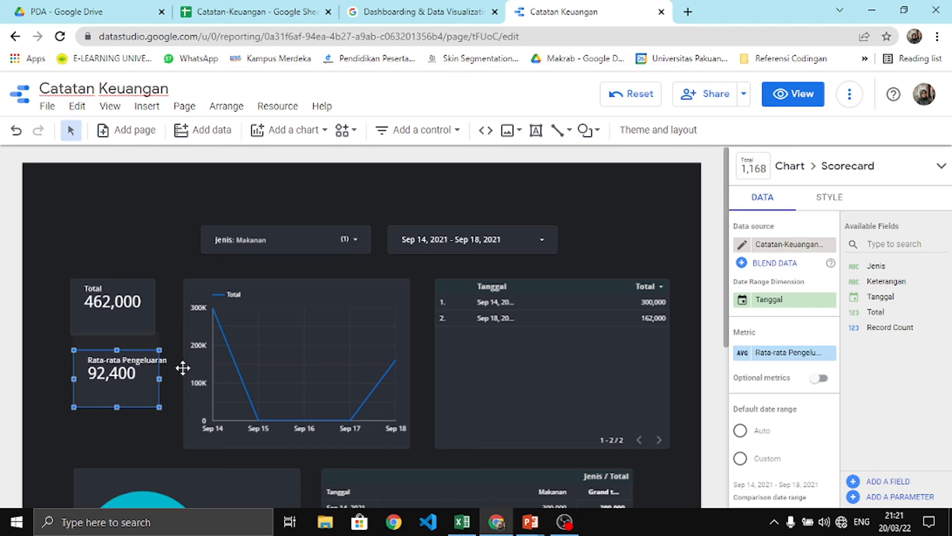
left_click_drag(159, 379, 175, 378)
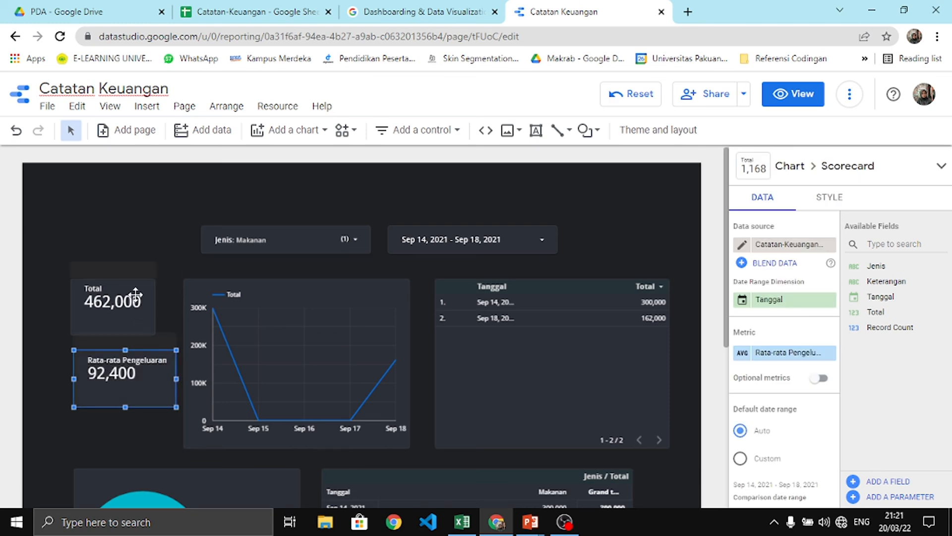
left_click(139, 316)
left_click_drag(155, 308, 173, 307)
left_click_drag(707, 259, 172, 460)
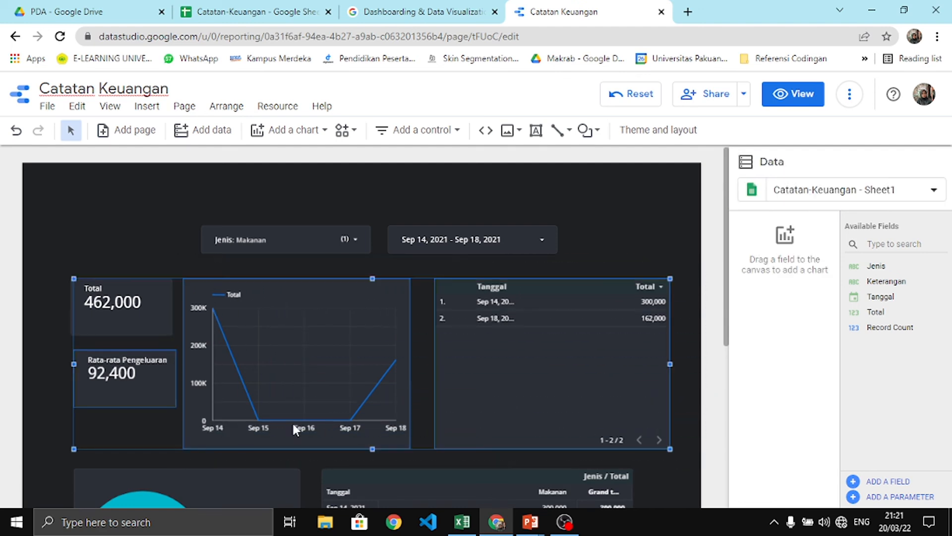
left_click_drag(524, 357, 540, 351)
key("ctrl+z")
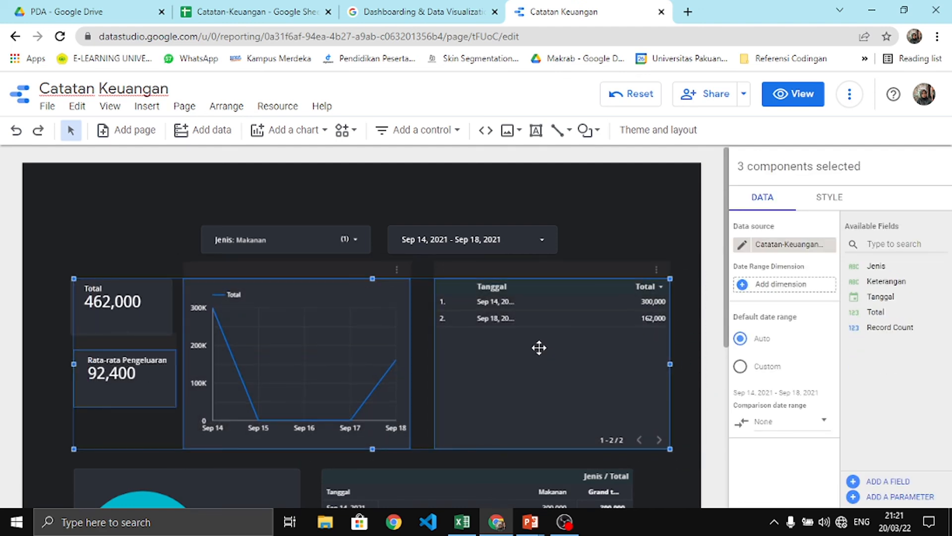
left_click(707, 268)
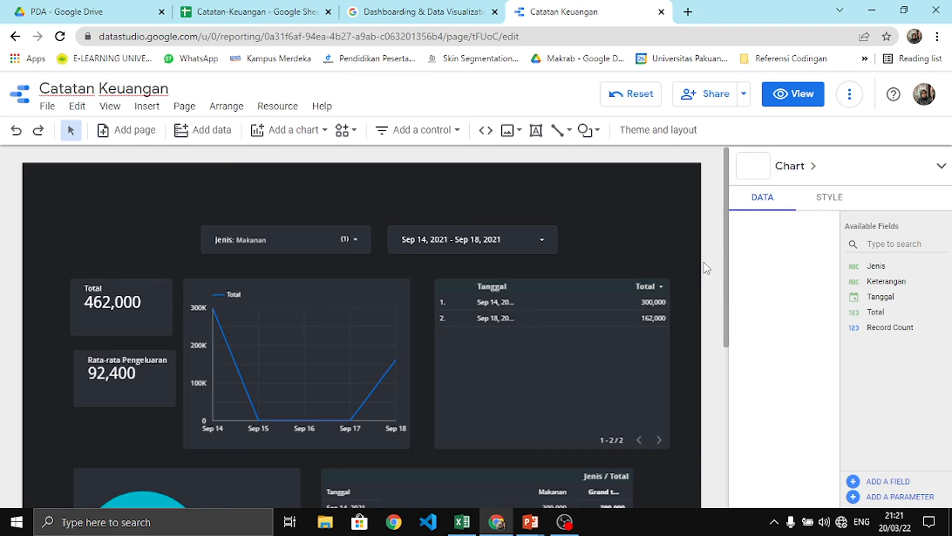
Move the time series chart and Tanggal table slightly away from the scorecards, and shift all four components left and down together
left_click_drag(595, 319, 298, 419)
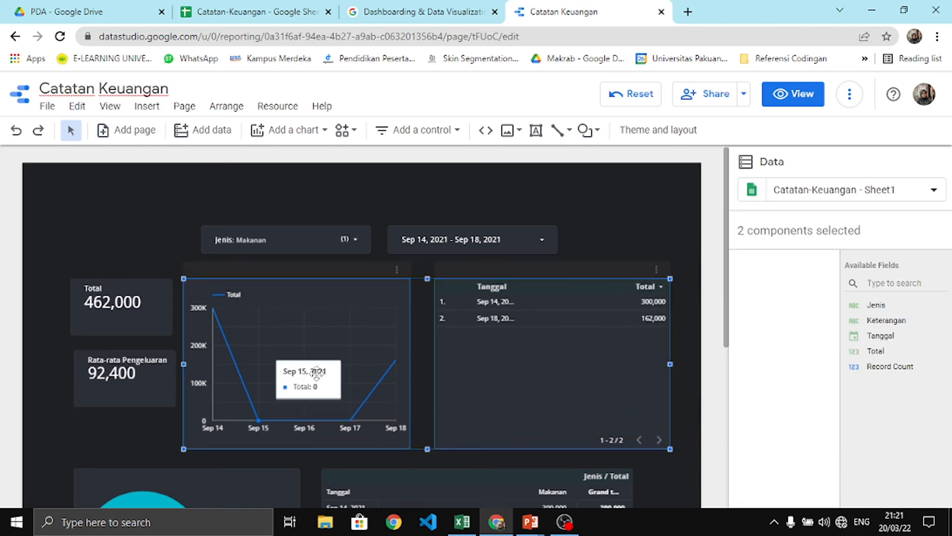
mouse_move(331, 372)
left_mouse_down()
mouse_move(318, 376)
mouse_move(332, 367)
left_mouse_up()
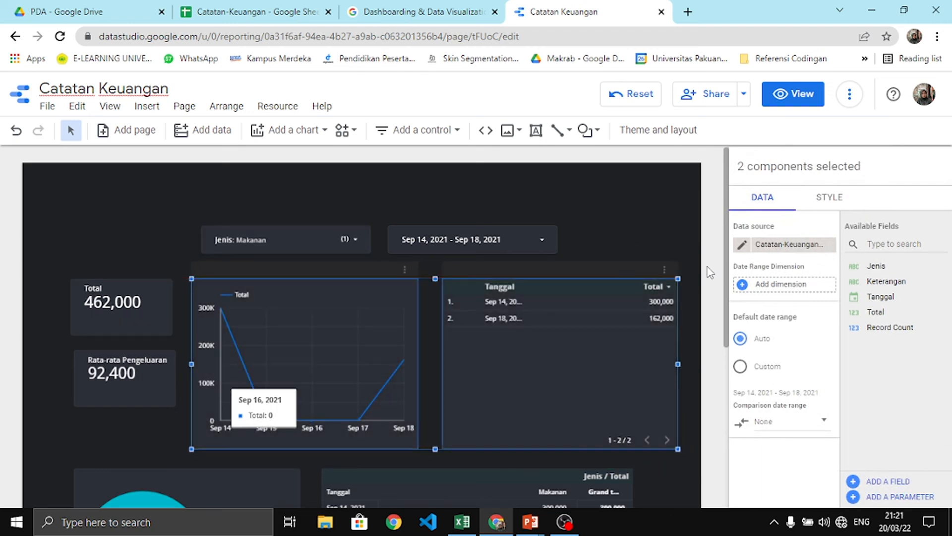
left_click_drag(708, 269, 16, 456)
mouse_move(354, 325)
left_mouse_down()
mouse_move(344, 323)
mouse_move(356, 339)
left_mouse_up()
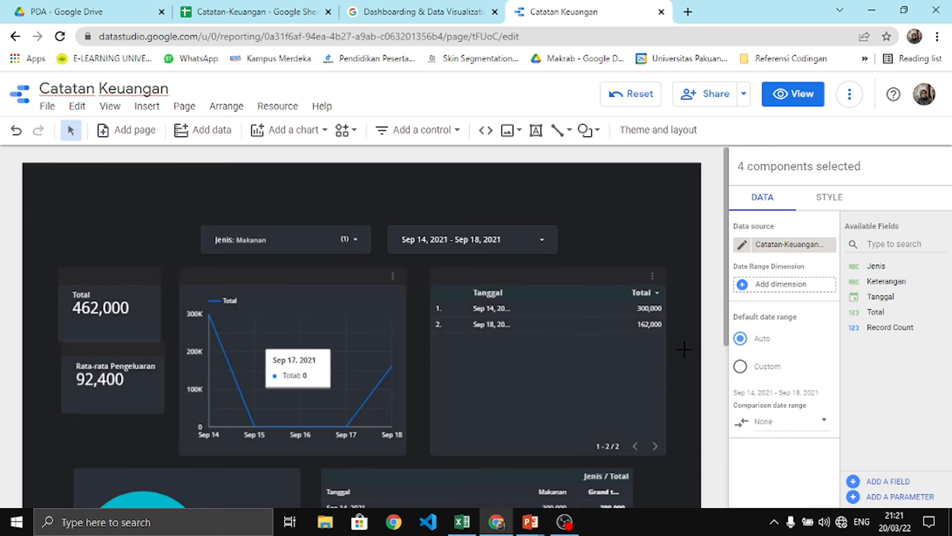
Move the pie chart left to align under the scorecards, and move the pivot table left to stay beside it
scroll(646, 361, "down", 4)
left_click(675, 333)
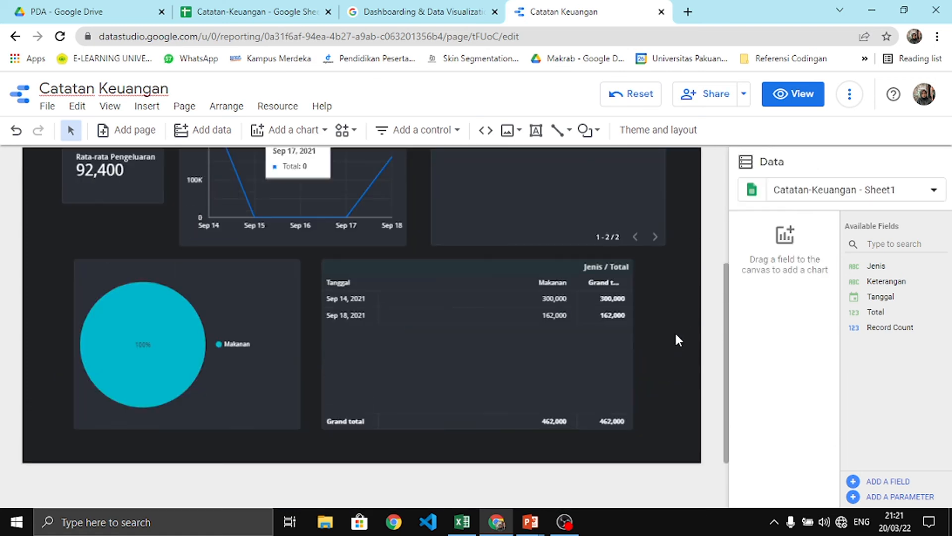
left_click(261, 323)
left_click_drag(261, 323, 246, 324)
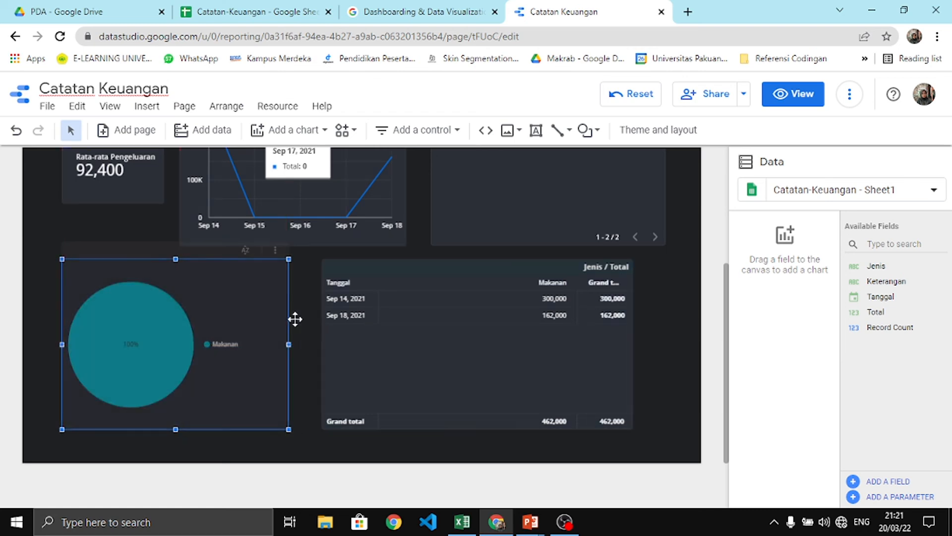
left_click(365, 344)
left_click_drag(366, 344, 416, 339)
scroll(691, 309, "up", 5)
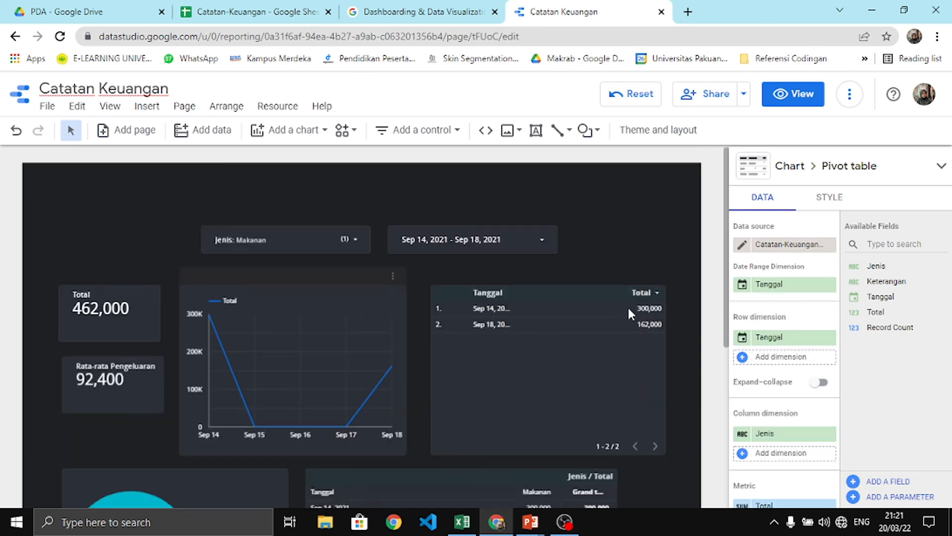
left_click(602, 251)
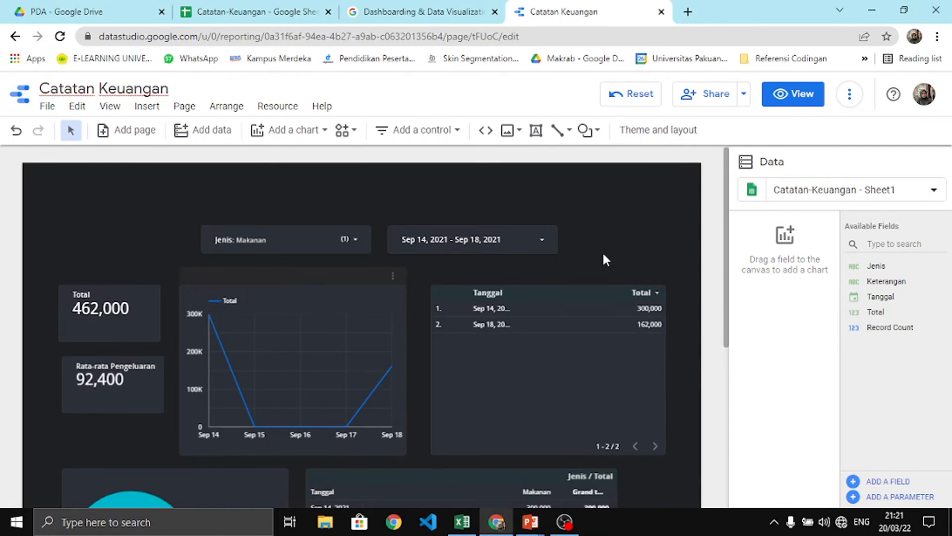
Add a text box above the two filter controls with the title LAPORAN KEUANGAN
left_click(535, 131)
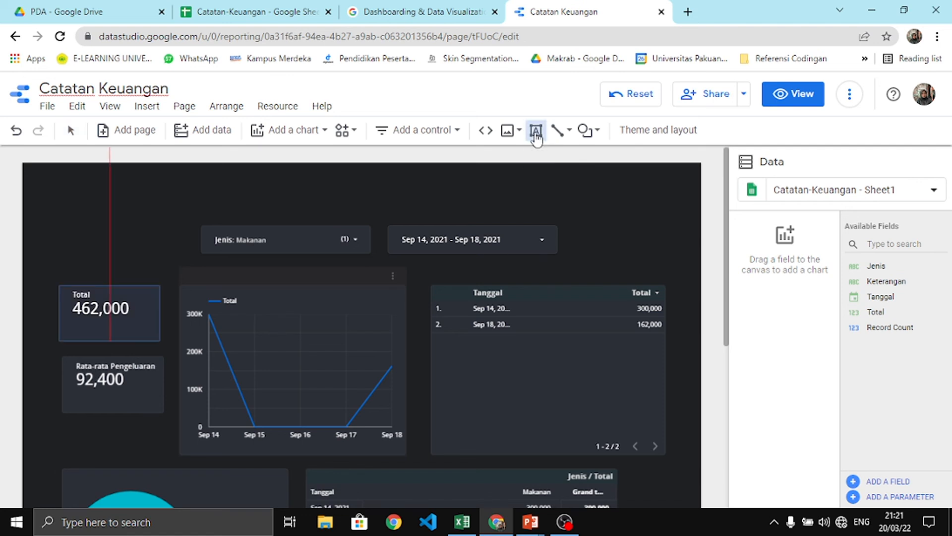
left_click(318, 187)
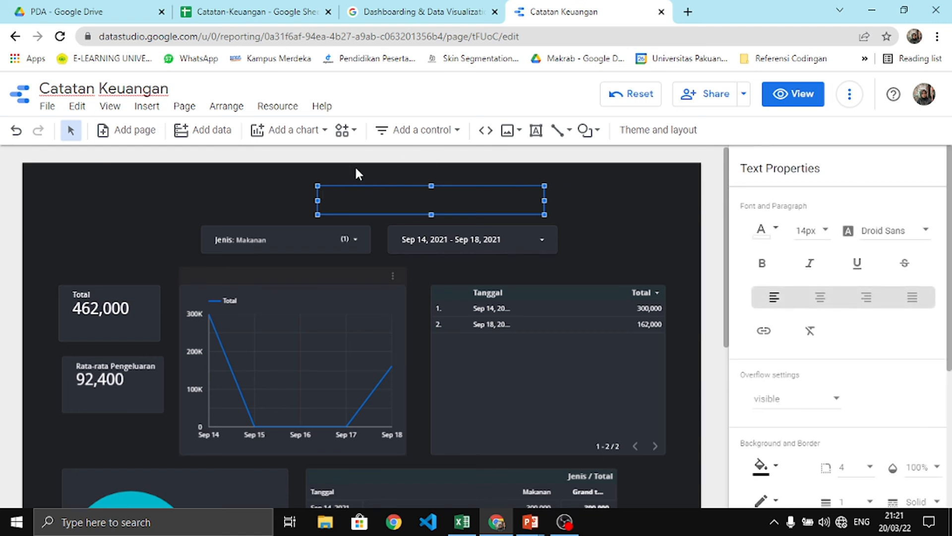
type("D")
type("LAPOR")
type("AN KEUANGAN")
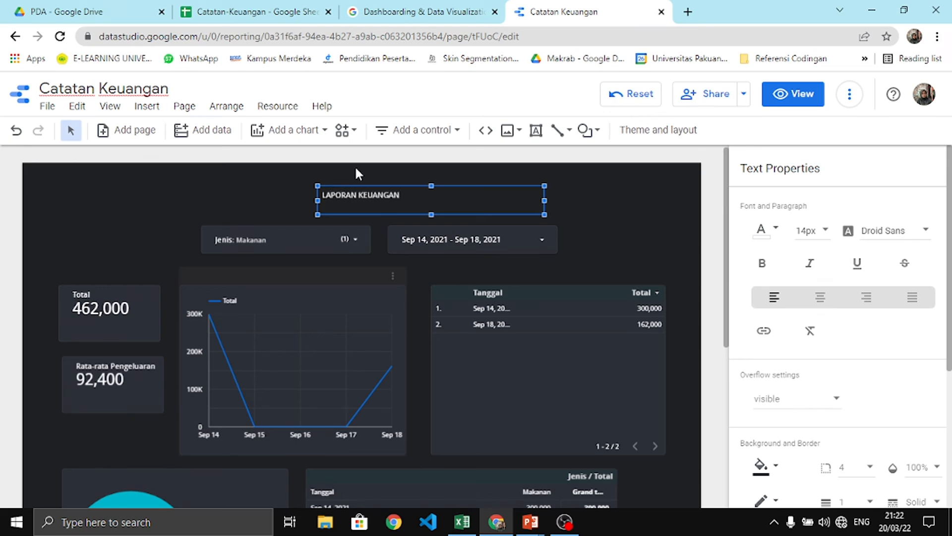
Format the LAPORAN KEUANGAN title with a 30px font size and centre alignment
key("ctrl+a")
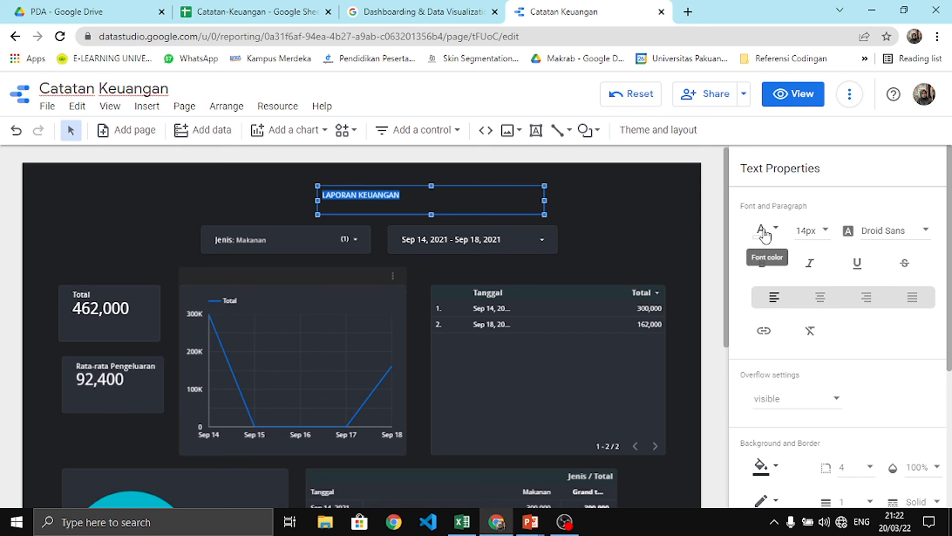
left_click(823, 231)
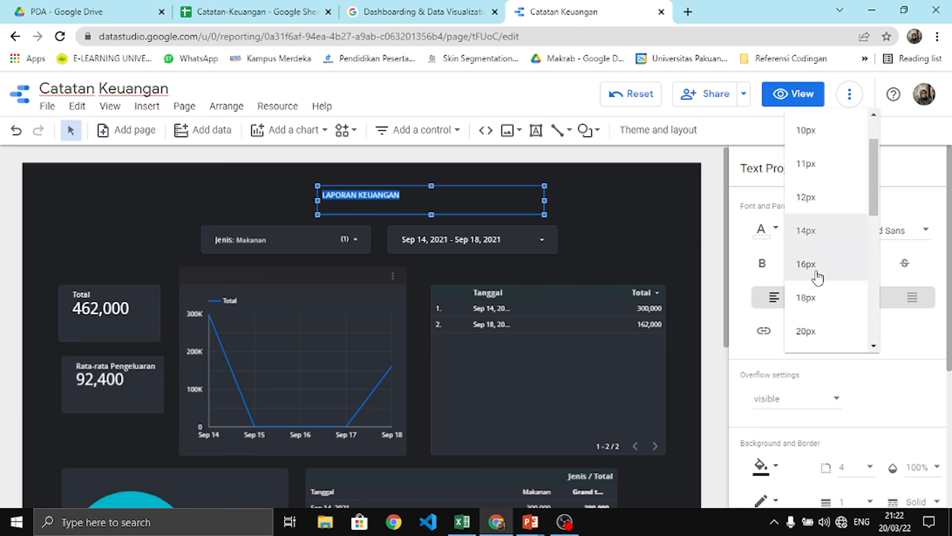
scroll(829, 298, "down", 2)
left_click(816, 298)
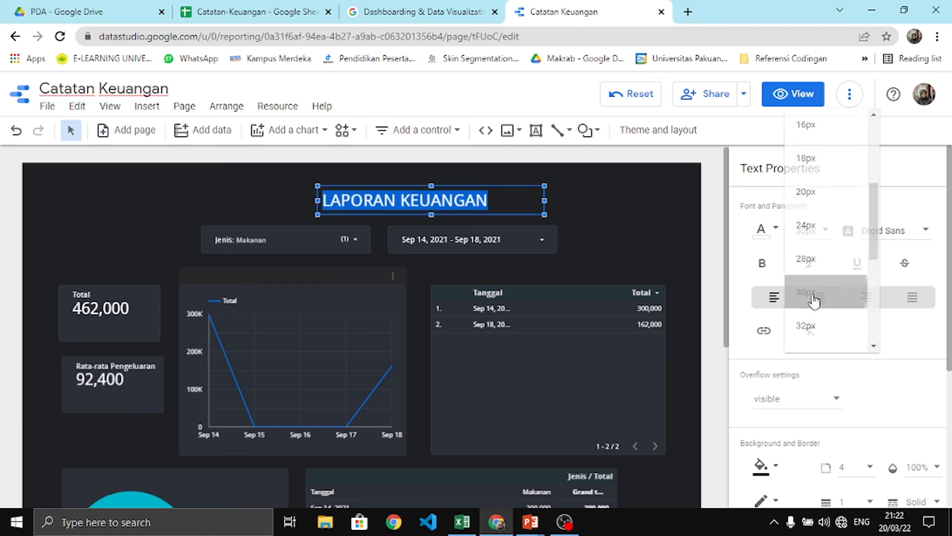
left_click(822, 300)
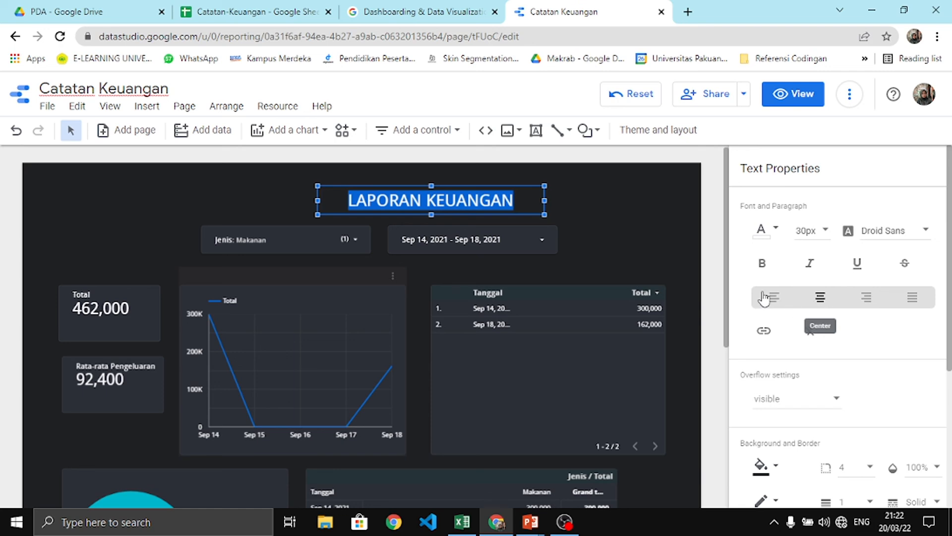
Move the title up and left to centre it on the page, and shift both filter controls together slightly left and down beneath it
left_click_drag(481, 213, 414, 201)
left_click_drag(588, 213, 184, 259)
mouse_move(365, 246)
left_mouse_down()
mouse_move(301, 236)
mouse_move(386, 244)
mouse_move(376, 240)
mouse_move(376, 250)
left_mouse_up()
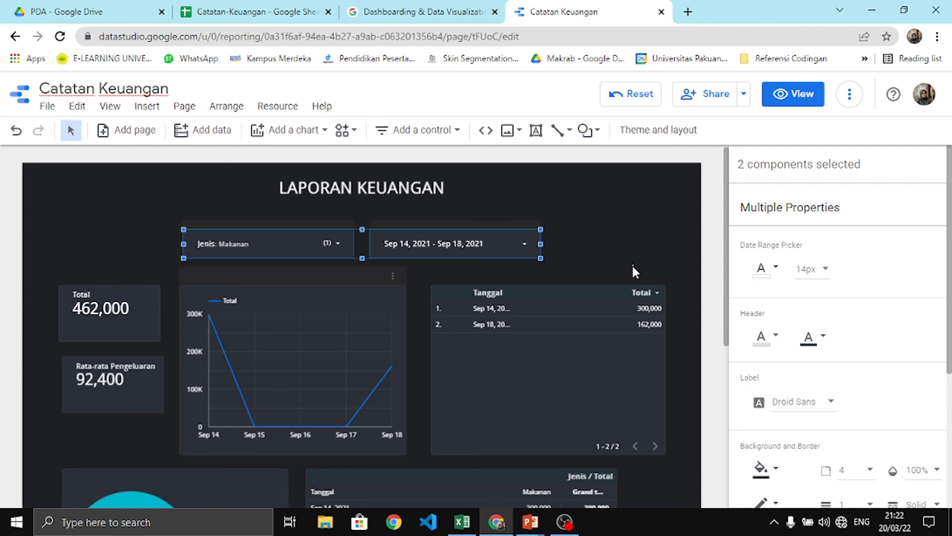
left_click(632, 267)
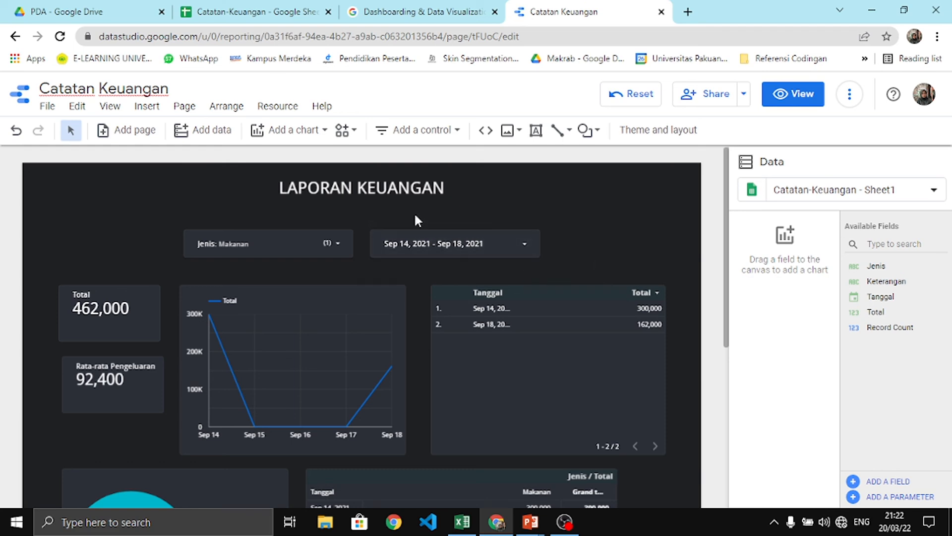
Draw a horizontal straight line as wide as the LAPORAN KEUANGAN title and place it just below the text as an underline
left_click(560, 132)
left_click(570, 160)
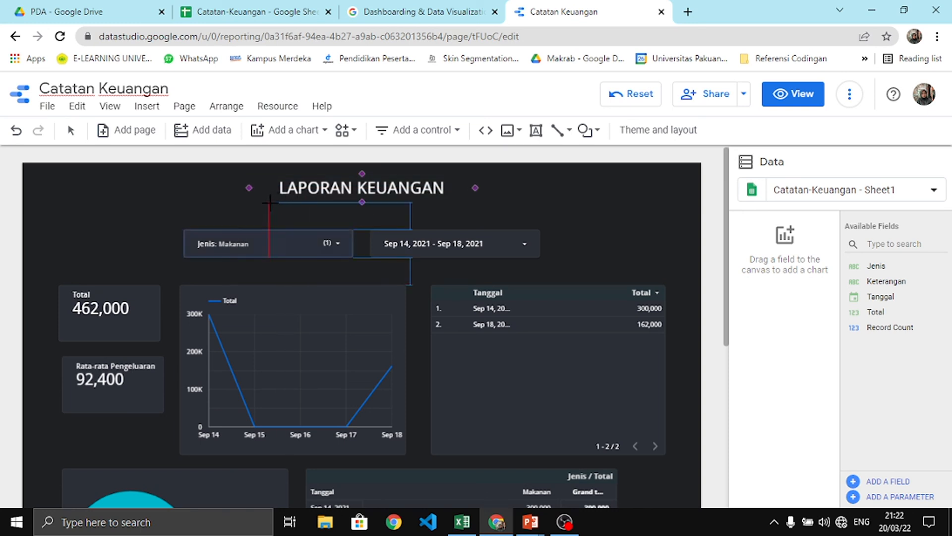
left_click_drag(277, 191, 448, 192)
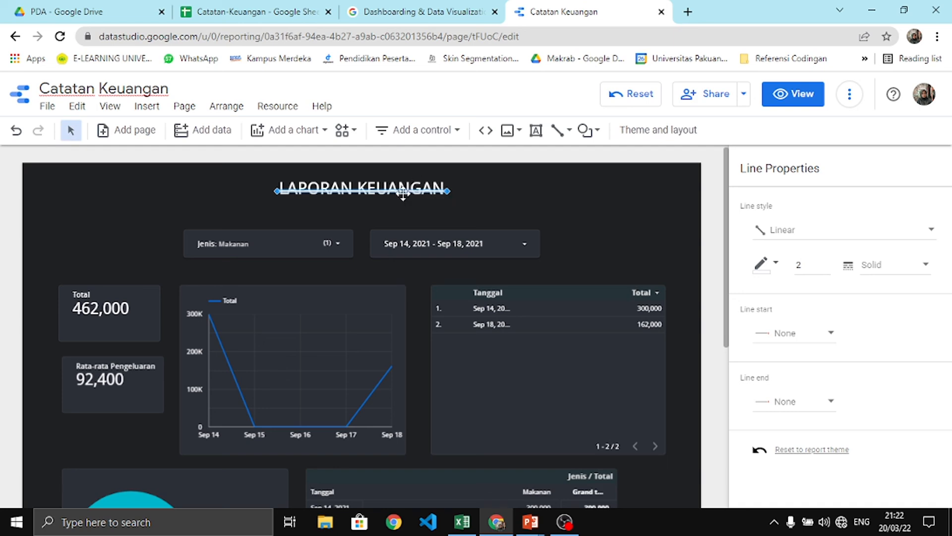
left_click_drag(403, 194, 403, 204)
left_click(533, 198)
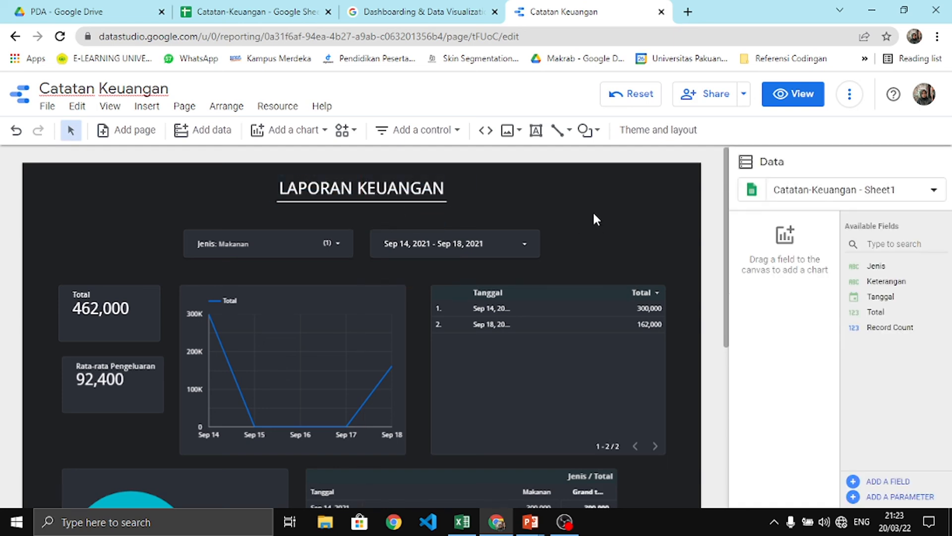
Open the report in view mode and examine the whole dashboard layout at a reduced browser zoom
scroll(598, 223, "down", 5)
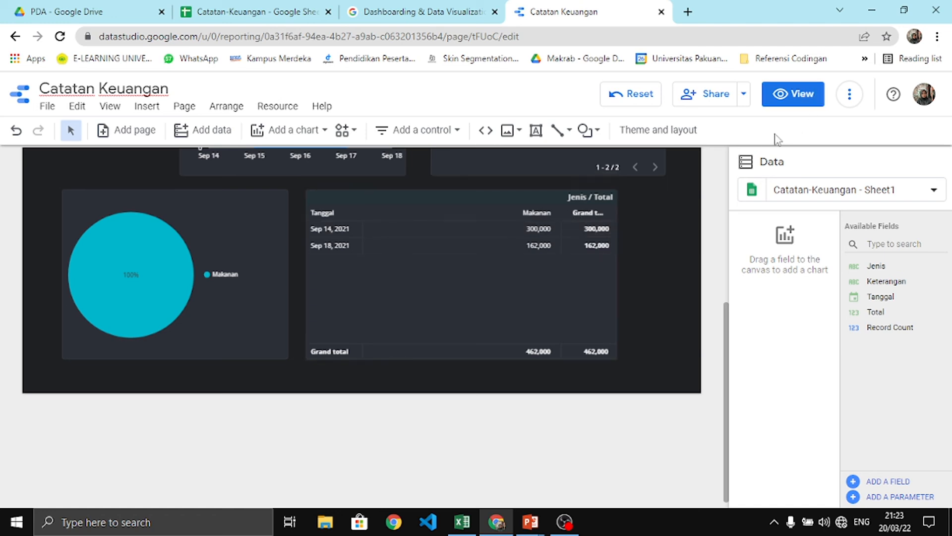
scroll(721, 178, "up", 3)
left_click(790, 94)
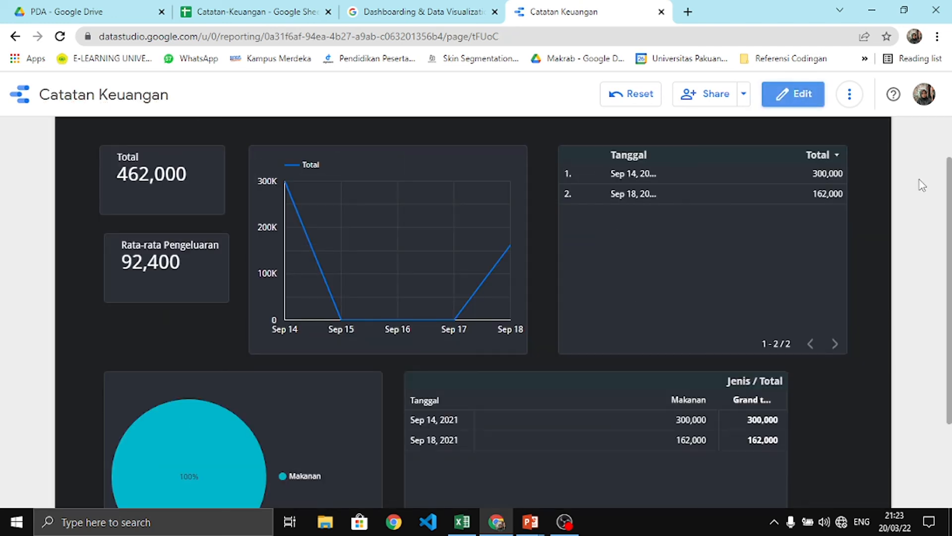
scroll(828, 368, "down", 5)
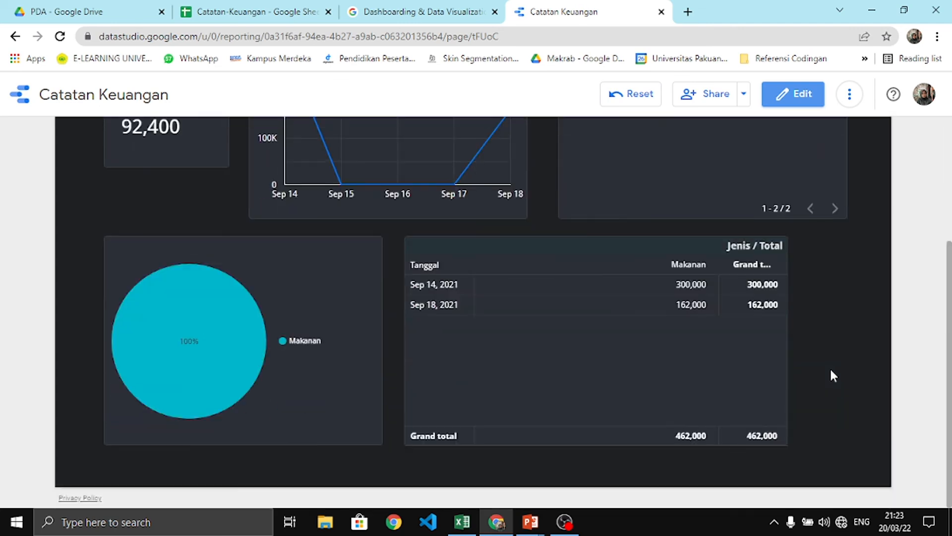
key("ctrl+minus")
key("ctrl+minus")
key("ctrl+minus")
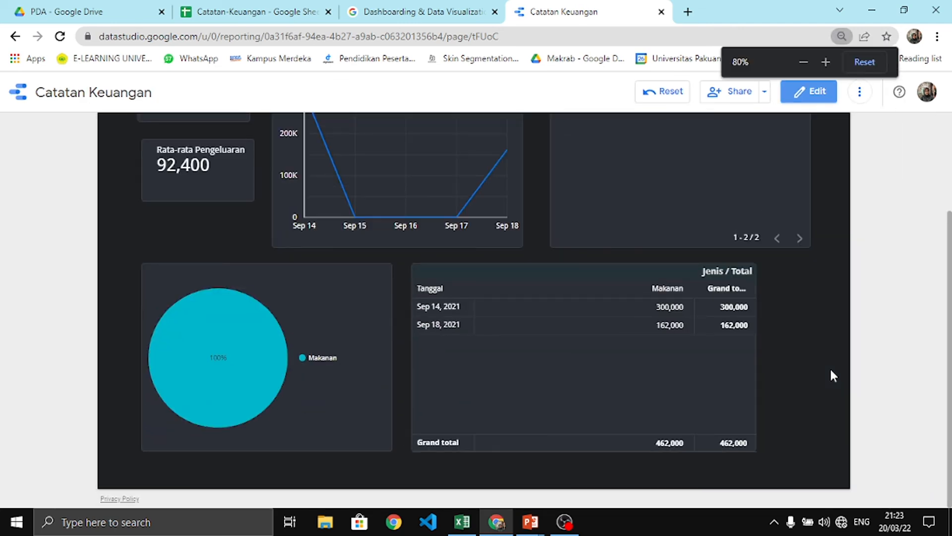
key("ctrl+minus")
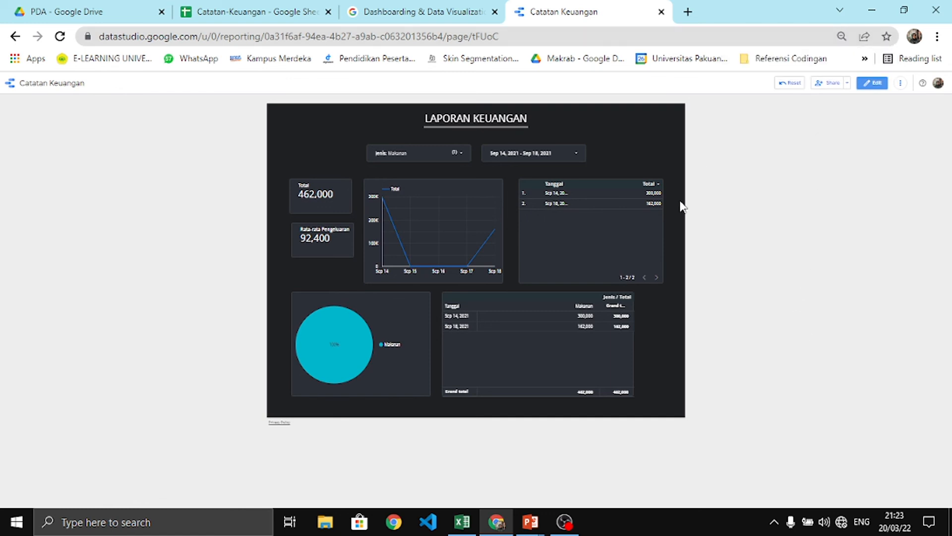
key("ctrl+plus")
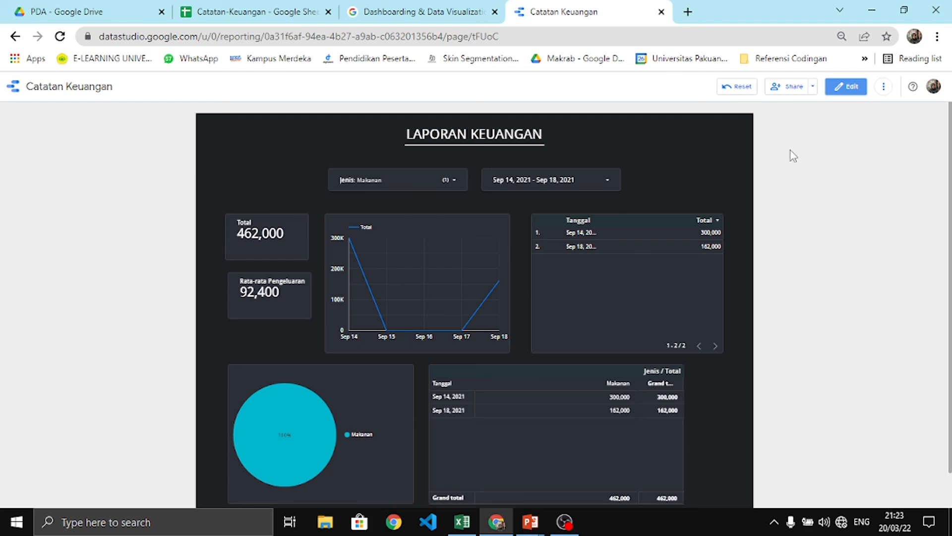
Reset the browser zoom to 100%, reduce it to 50%, and settle on 67% to review the finished dashboard
key("ctrl+0")
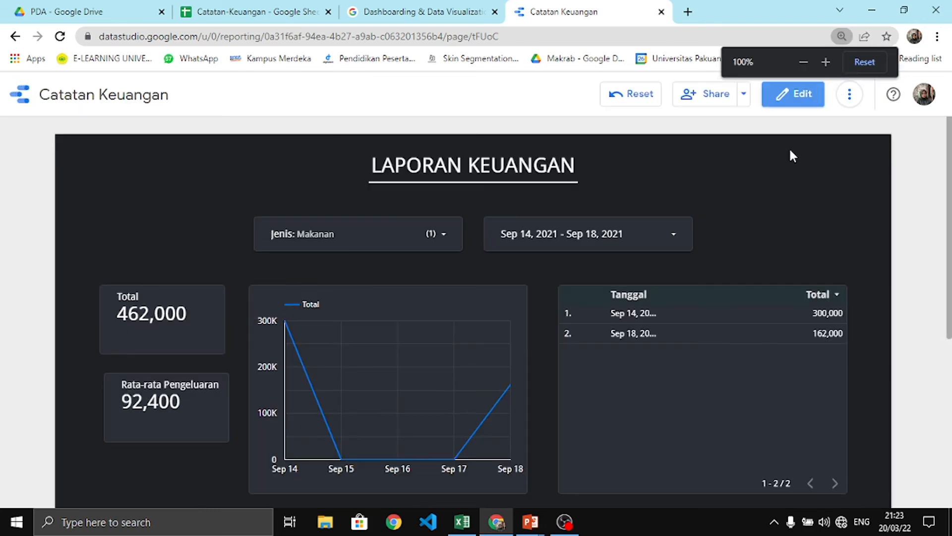
left_click(804, 62)
left_click(803, 61)
left_click(803, 61)
left_click(803, 62)
left_click(803, 61)
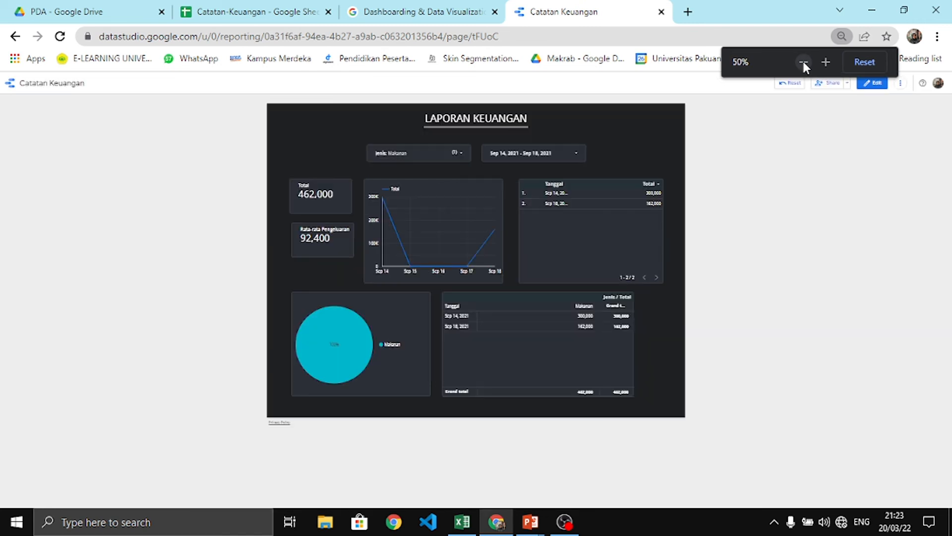
left_click(825, 61)
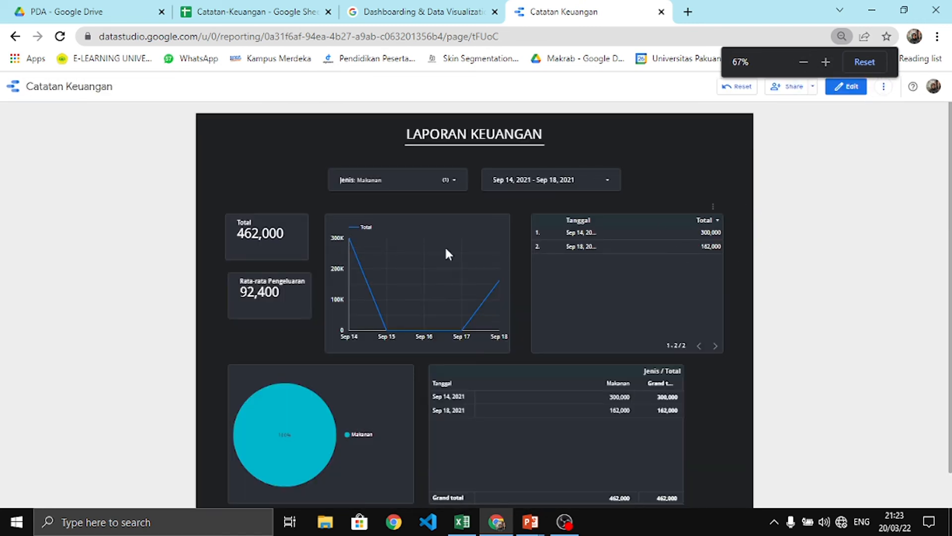
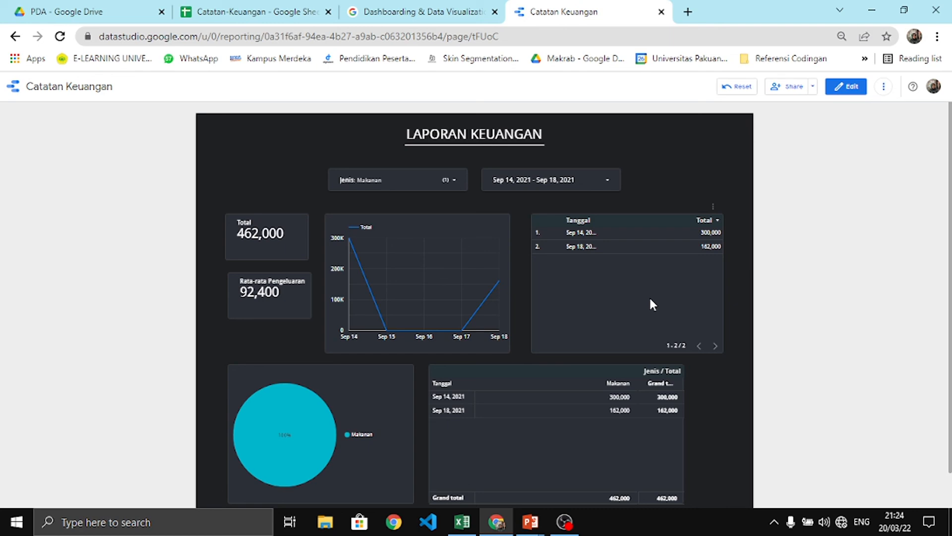
key("alt+Tab")
key("alt+Tab")
key("alt+Tab")
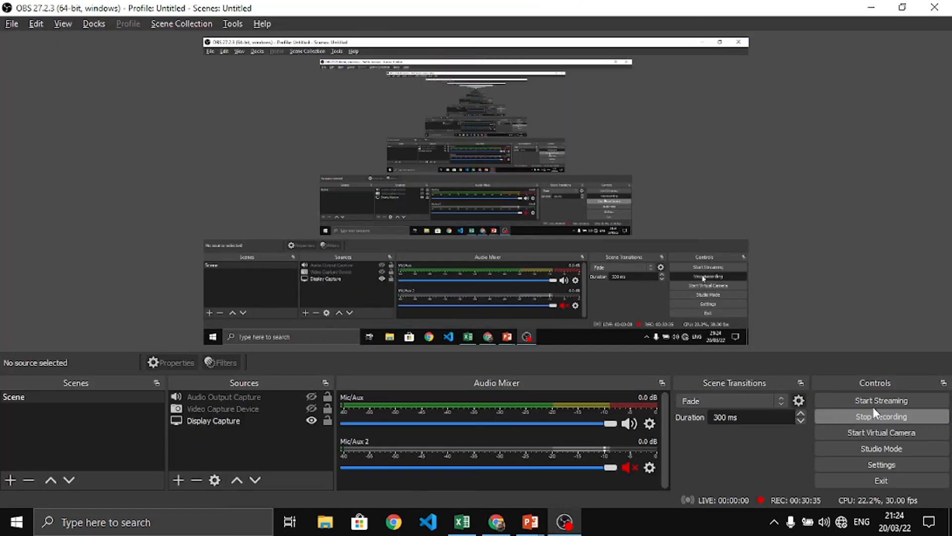